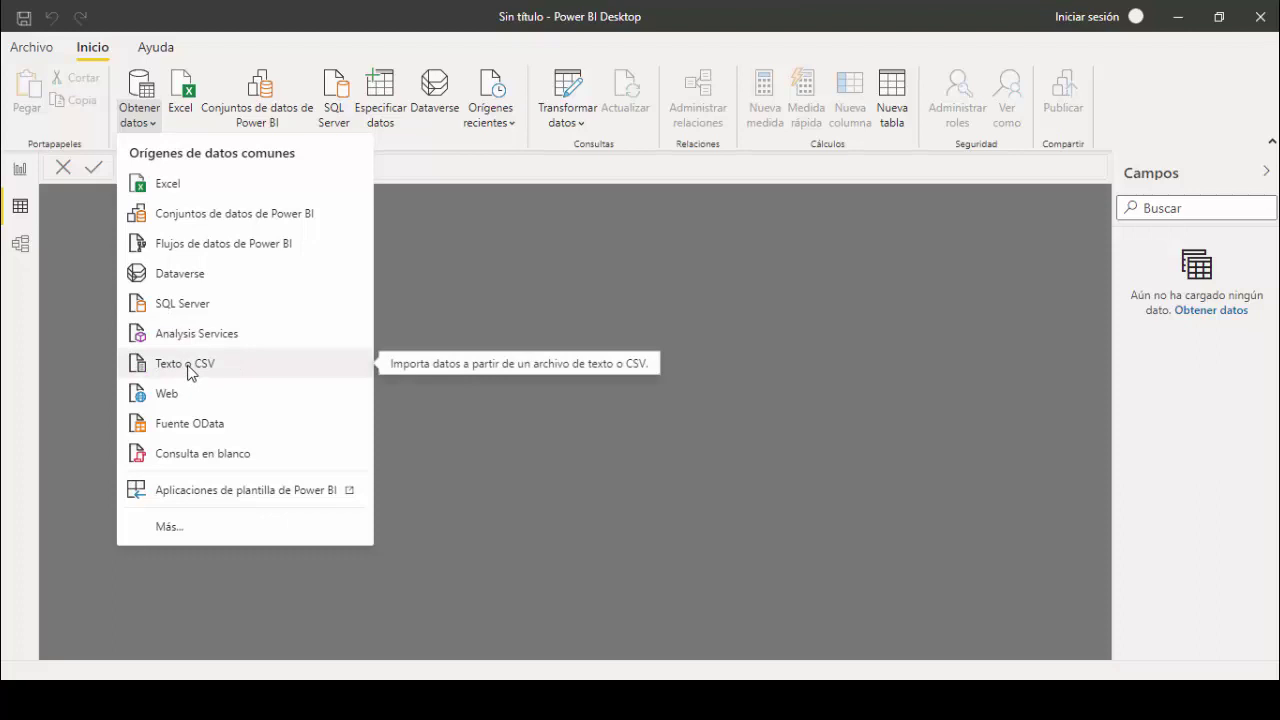
Step: Import the text file 01 Extraer Datos_archivo txt.txt from the Origen de Datos folder as a Texto o CSV source
click(189, 368)
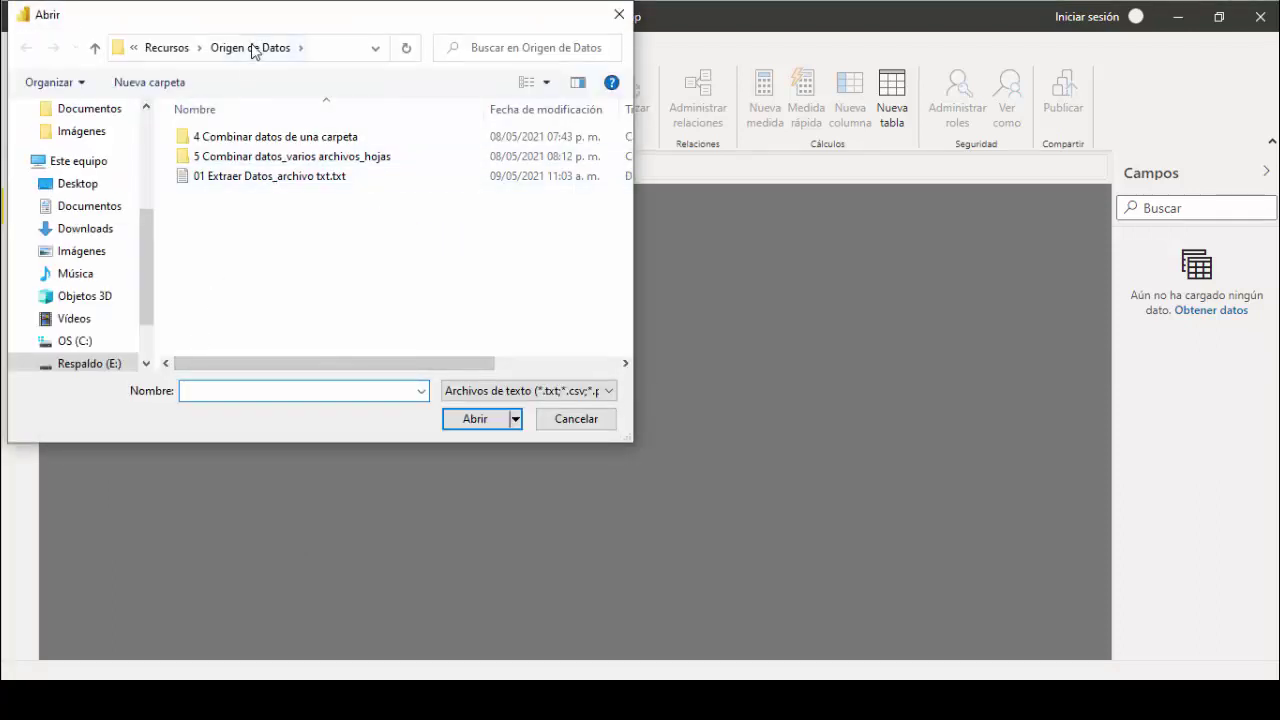
click(252, 181)
click(490, 425)
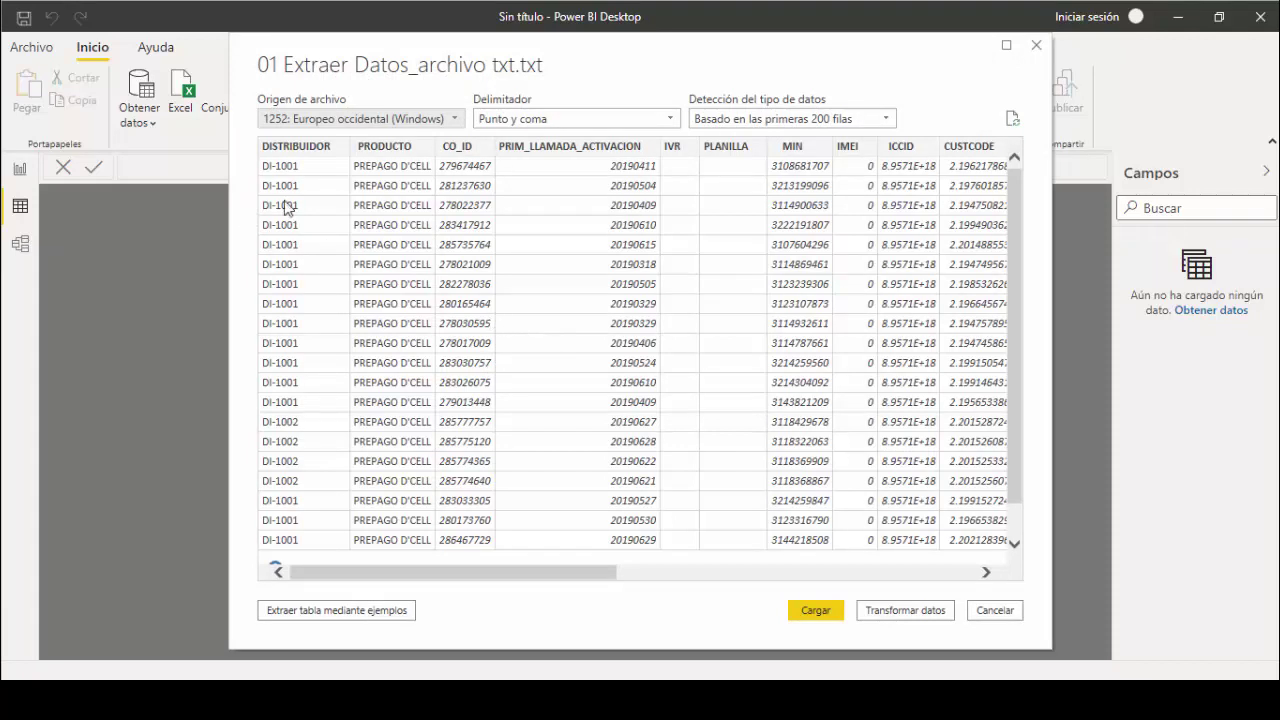
Step: Set the import's file origin to 65001: Unicode (UTF-8) with Punto y coma as the delimiter
click(455, 120)
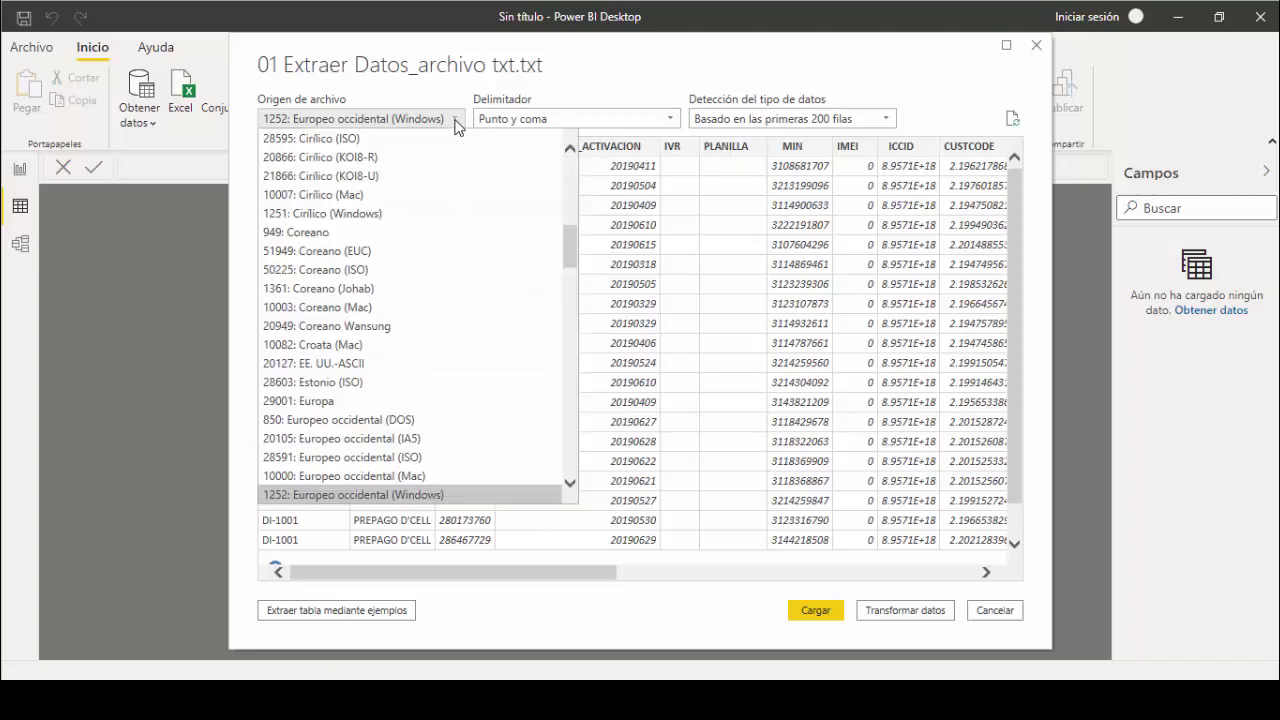
drag(571, 240, 574, 471)
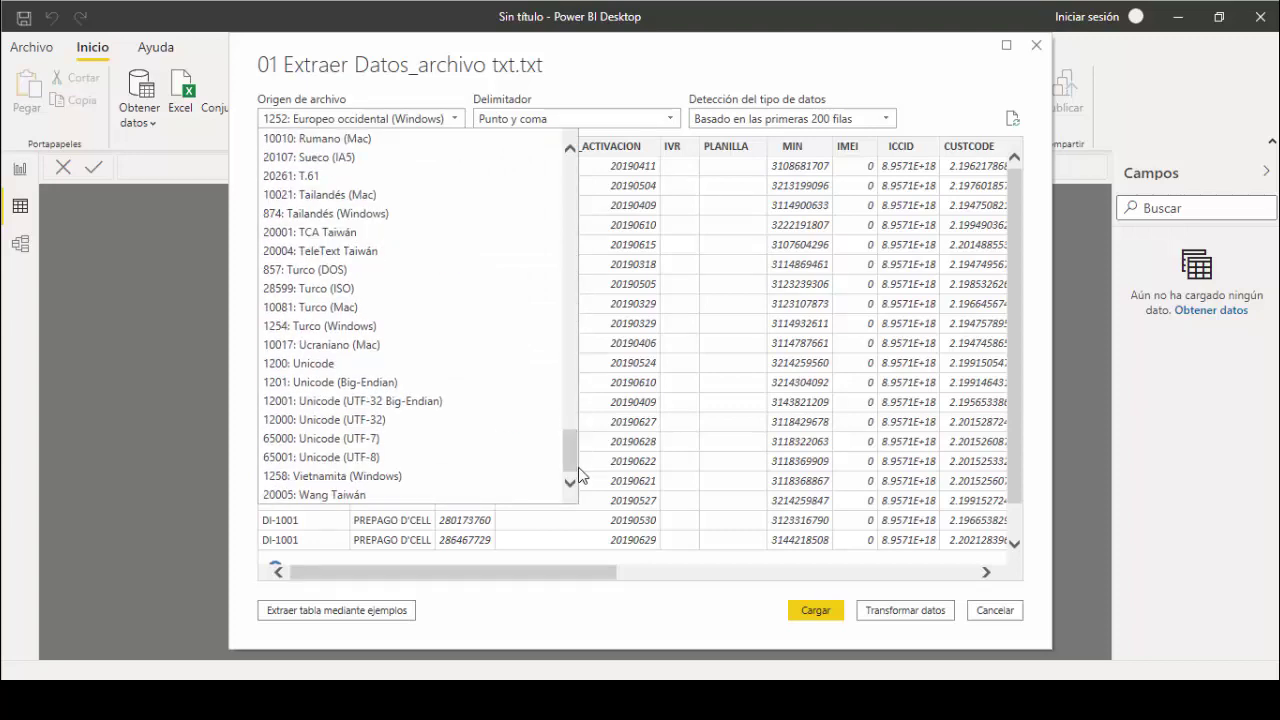
click(373, 459)
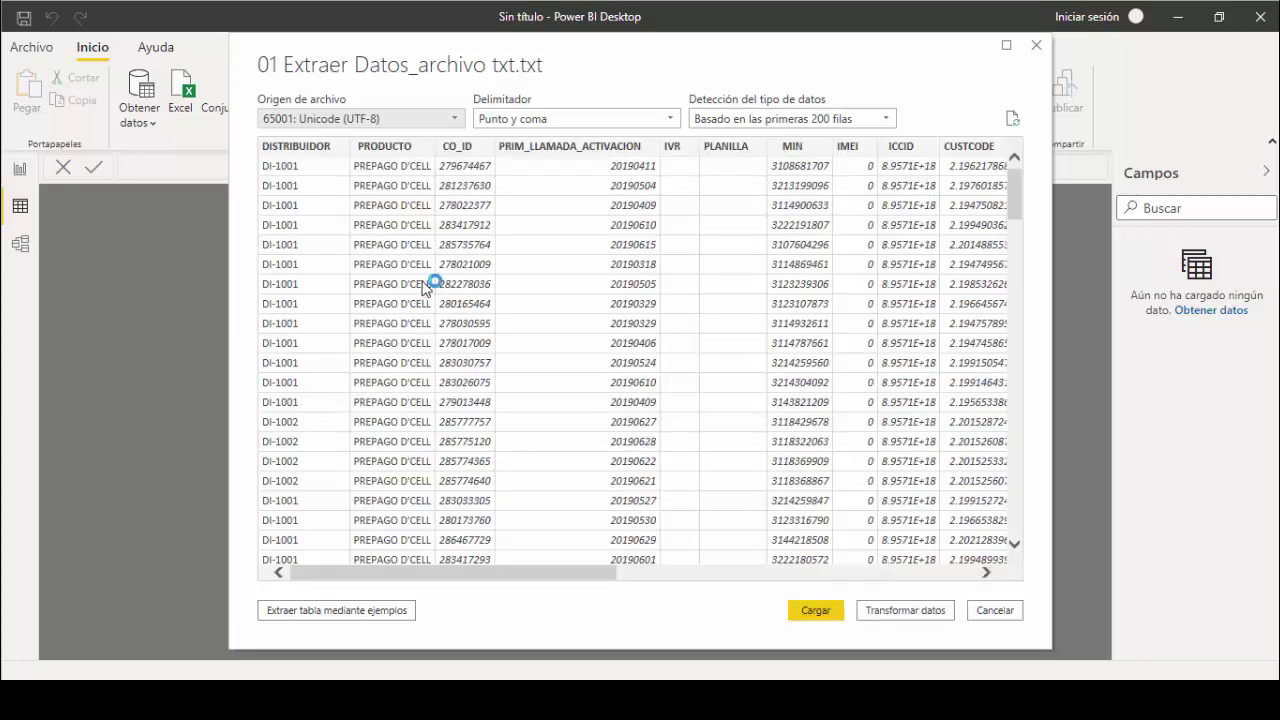
click(673, 125)
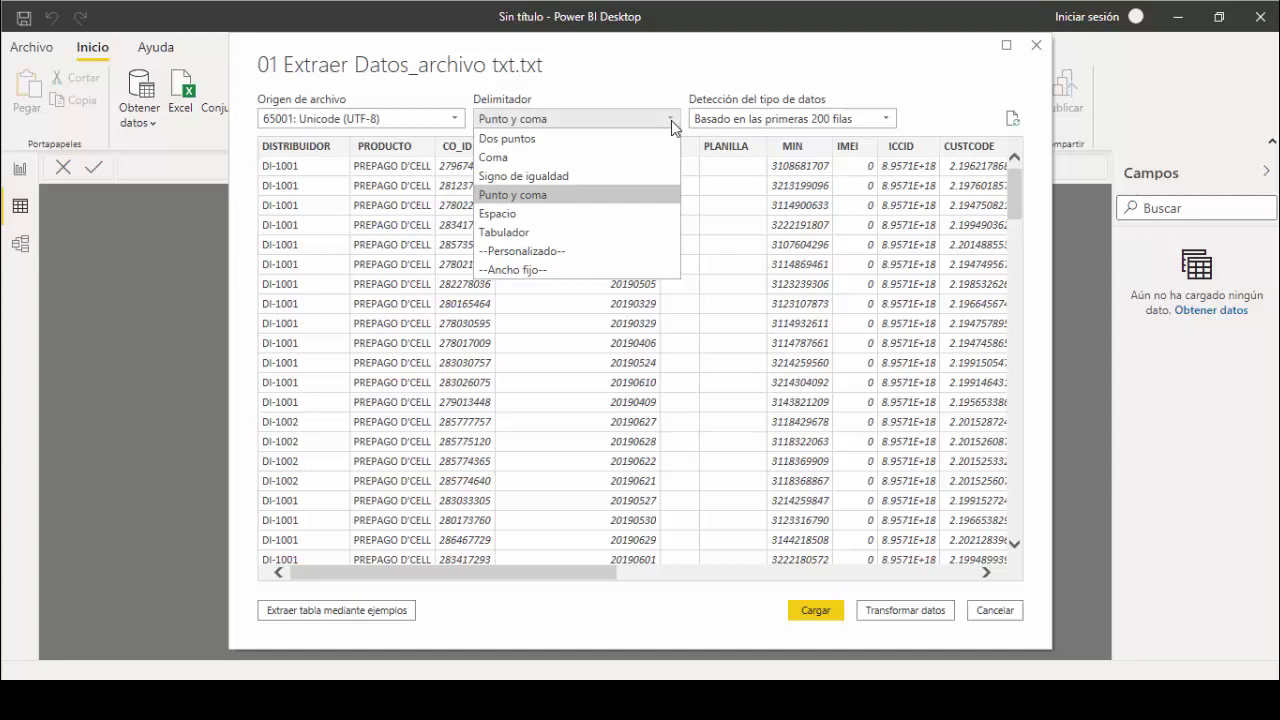
click(651, 200)
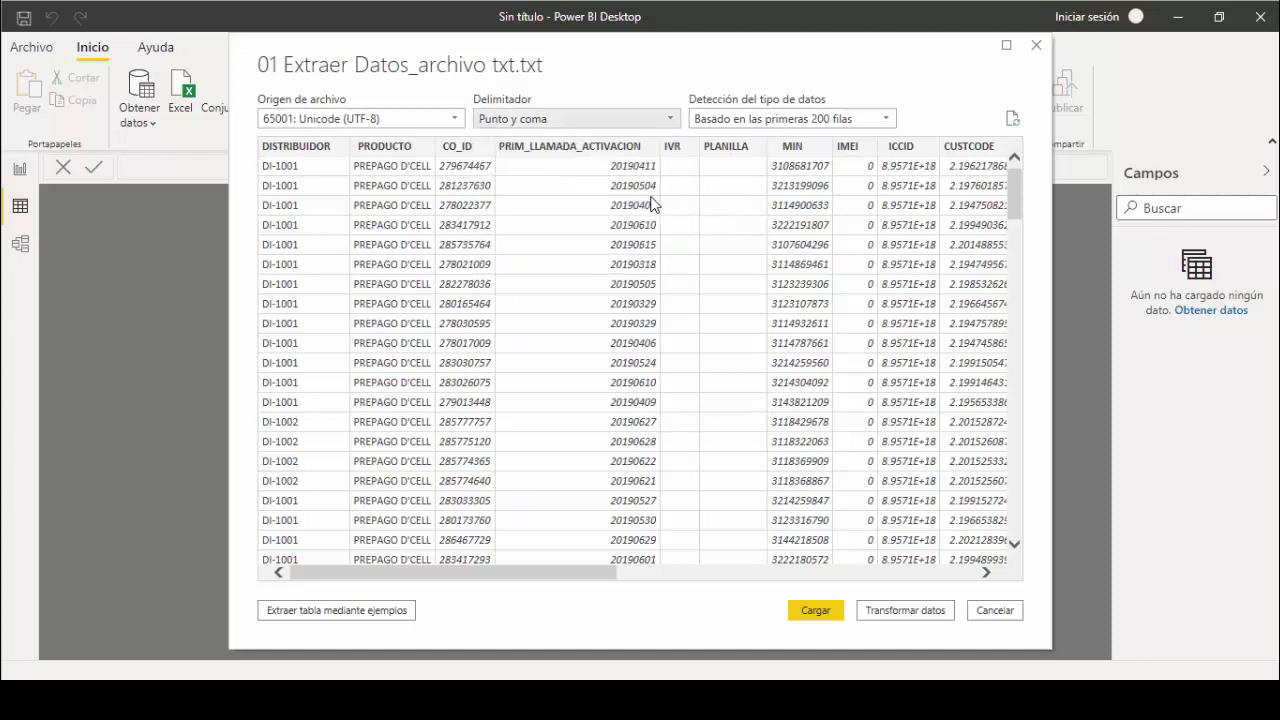
Step: Keep data type detection based on the first 200 rows and open the data for transformation in Power Query Editor
click(889, 120)
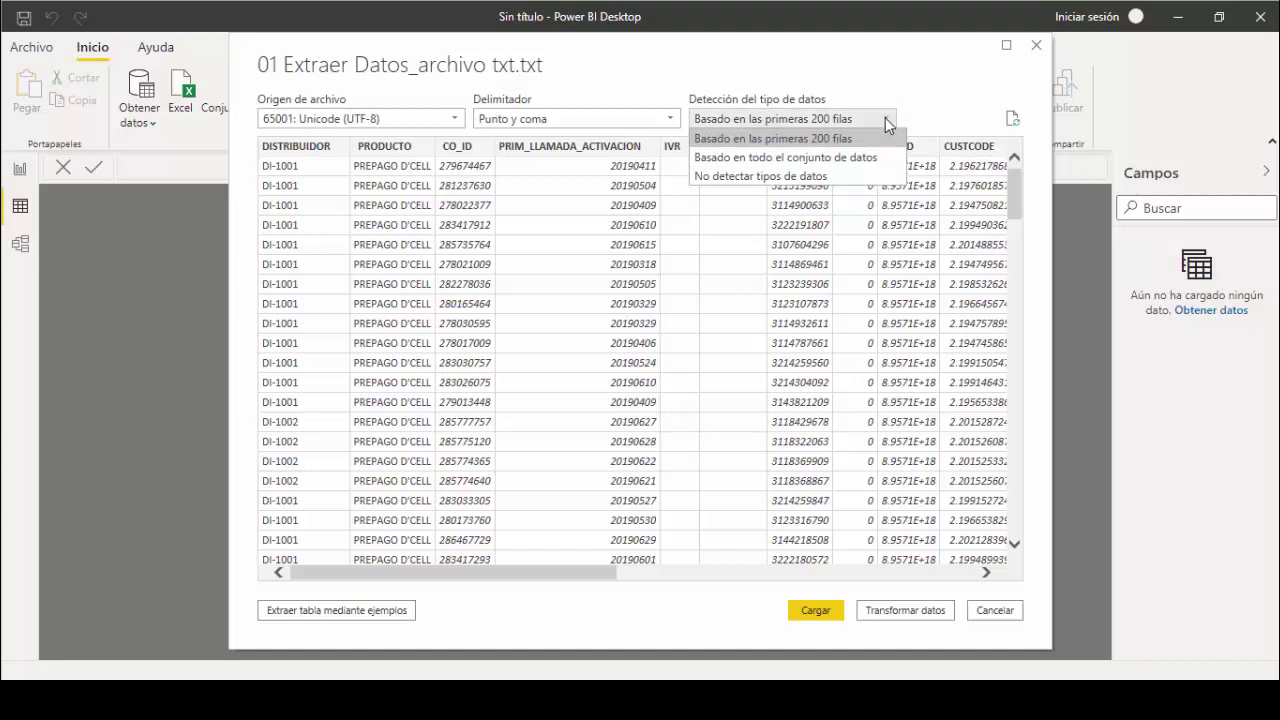
click(886, 124)
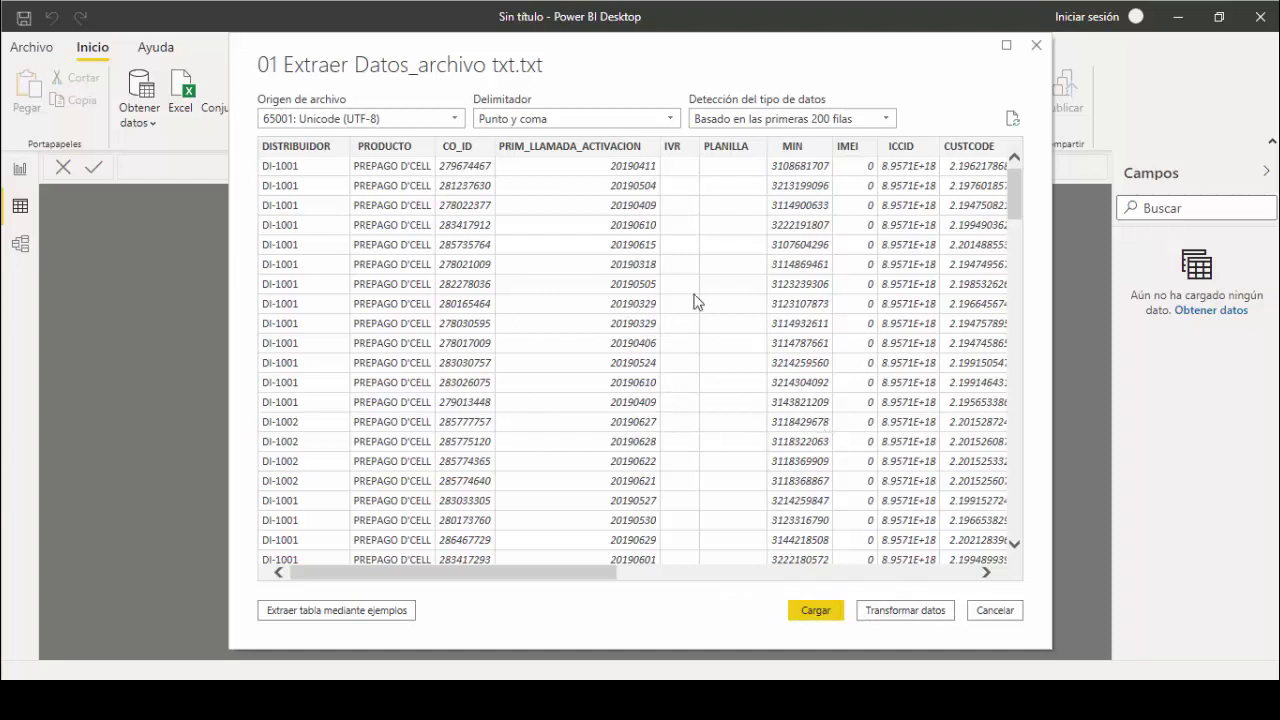
click(906, 611)
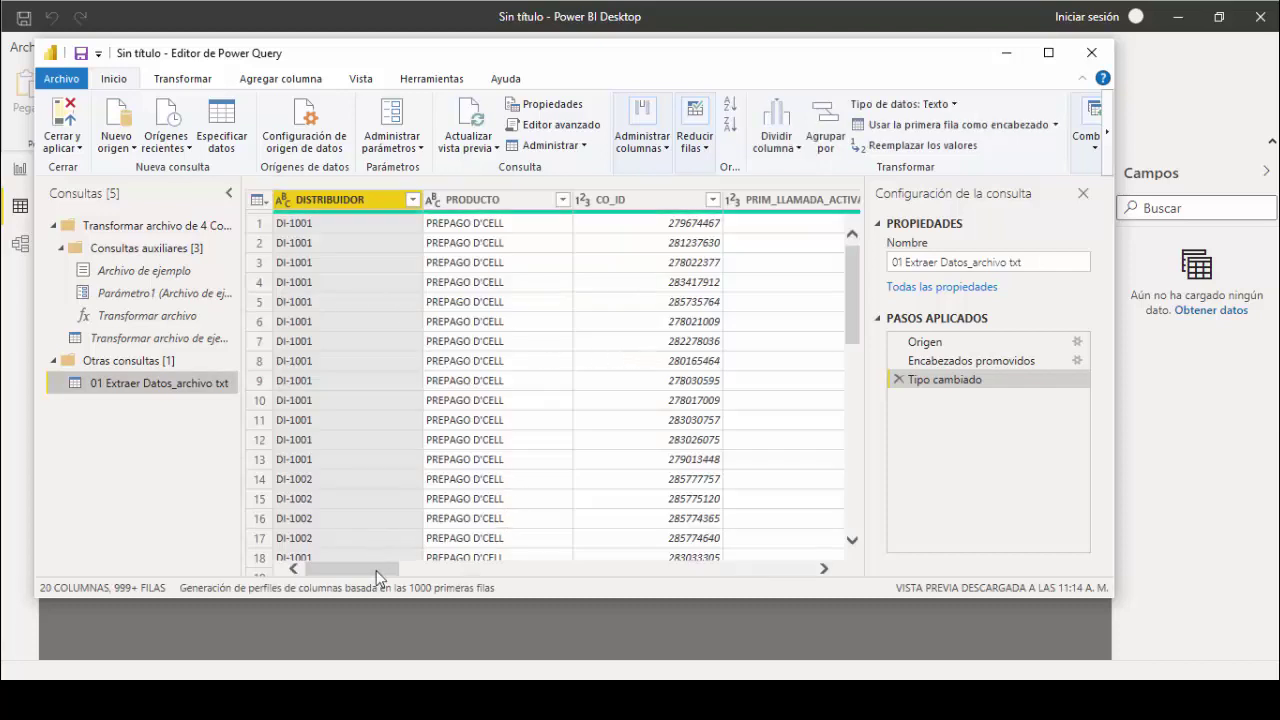
Step: Change the PRIM_LLAMADA_ACTIVACION column's data type to Fecha, replacing the existing type conversion
drag(377, 572, 419, 572)
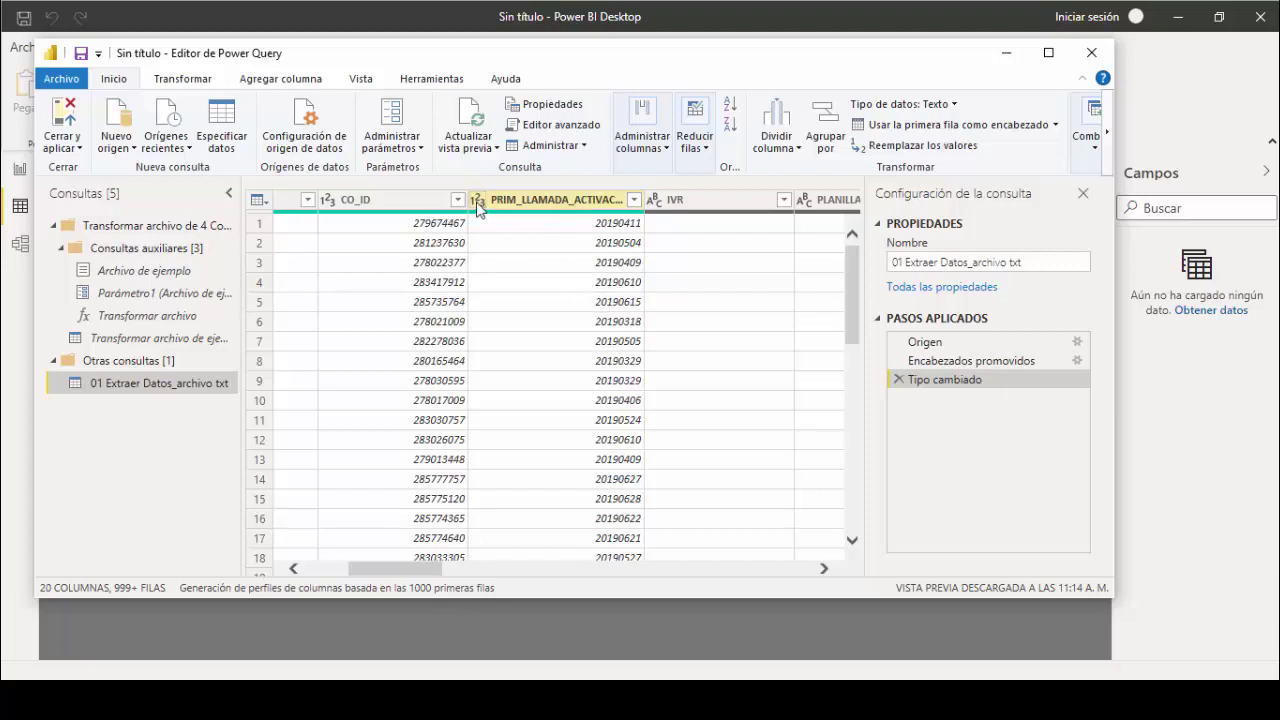
drag(425, 568, 382, 570)
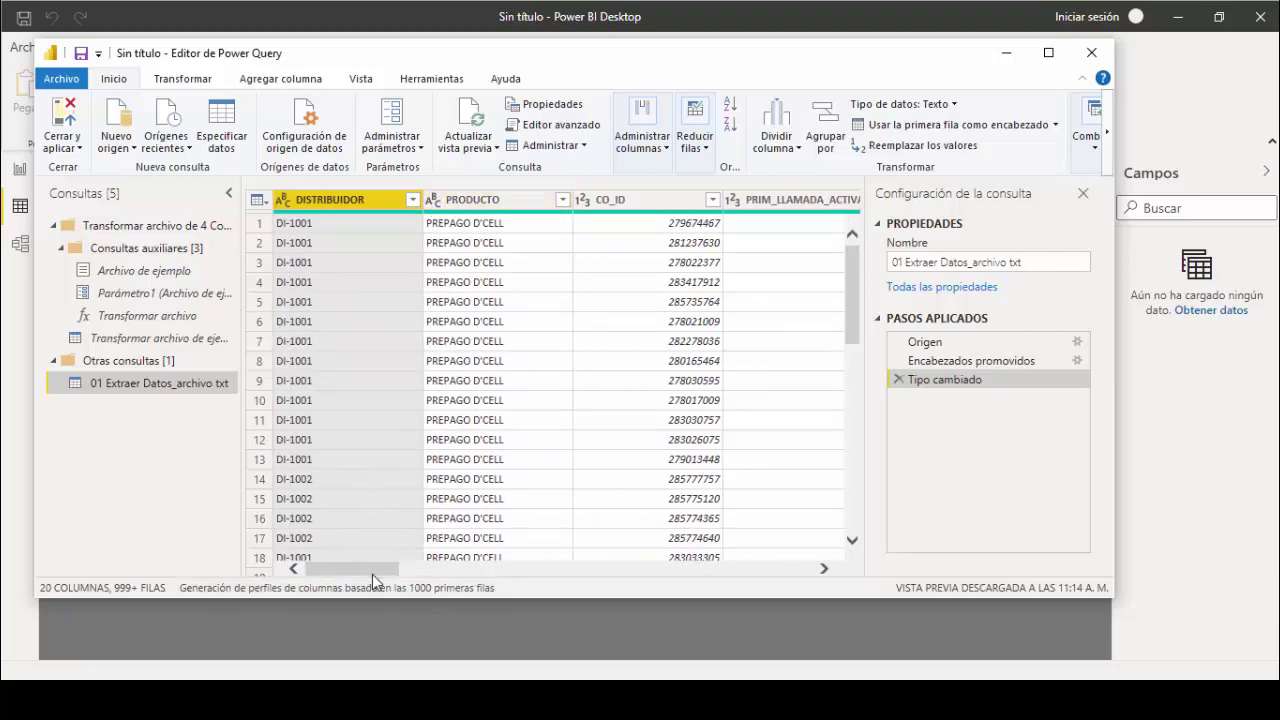
drag(373, 571, 413, 566)
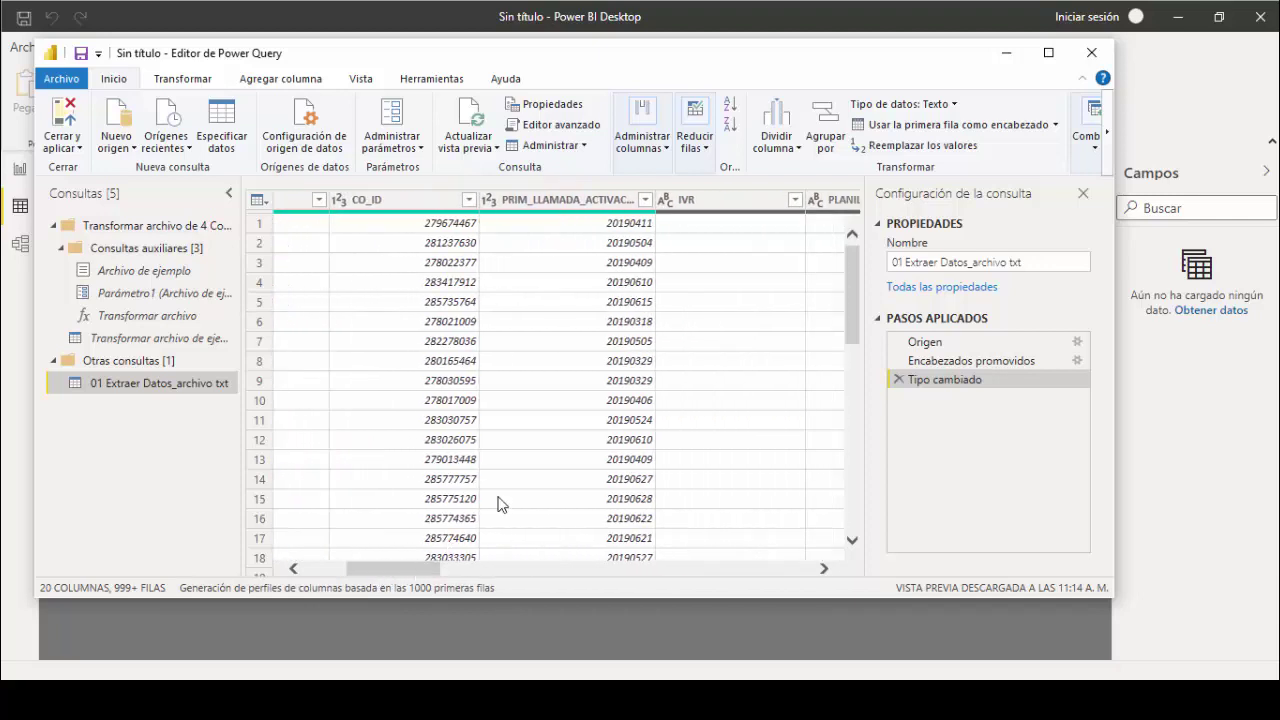
click(591, 249)
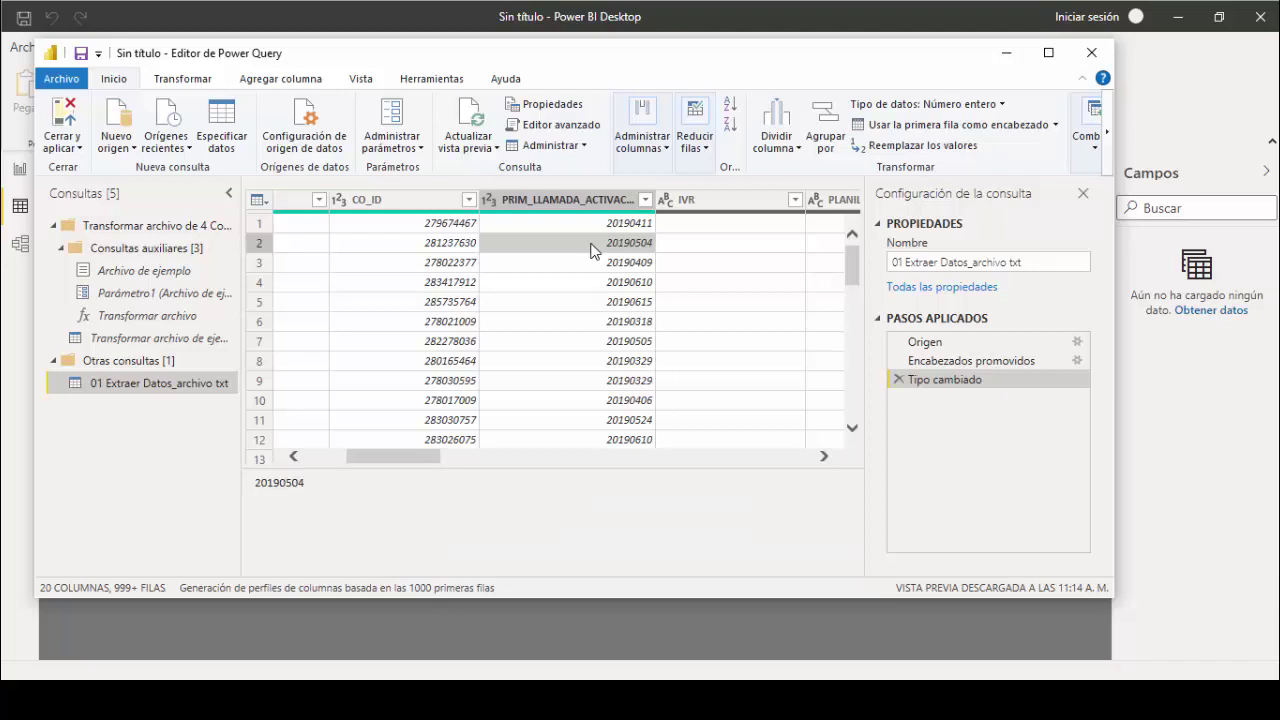
click(490, 206)
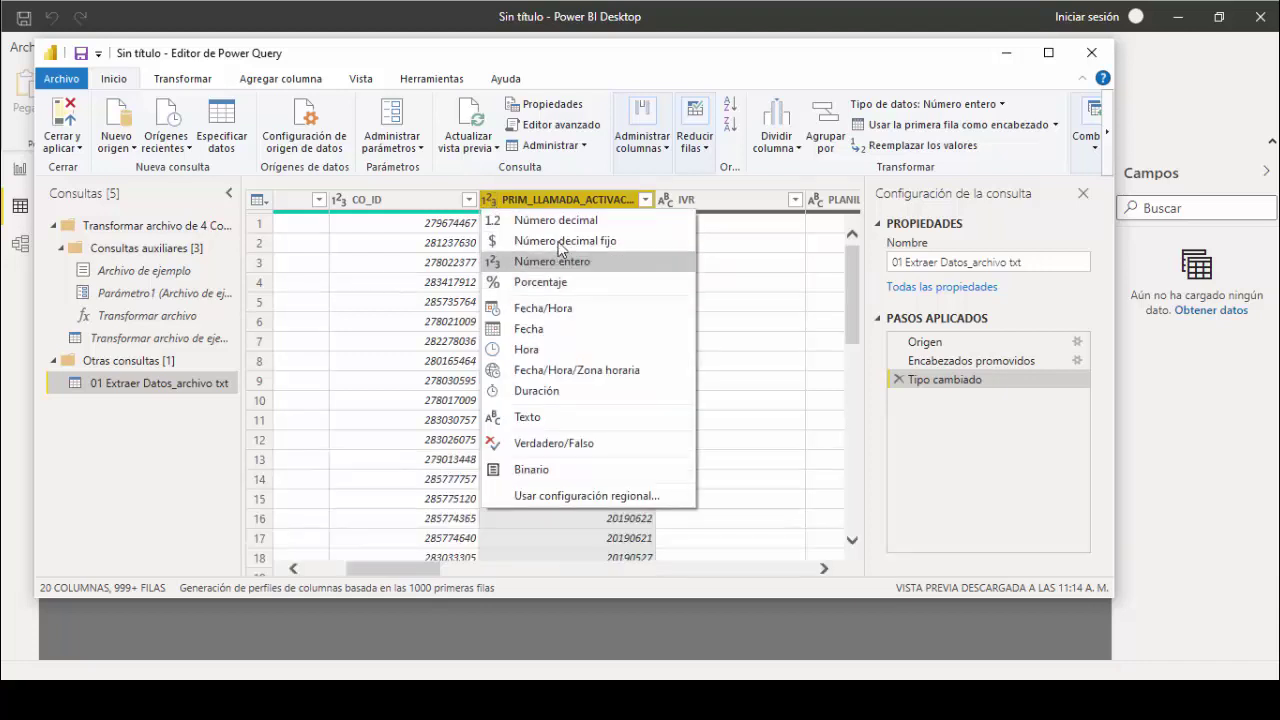
click(530, 329)
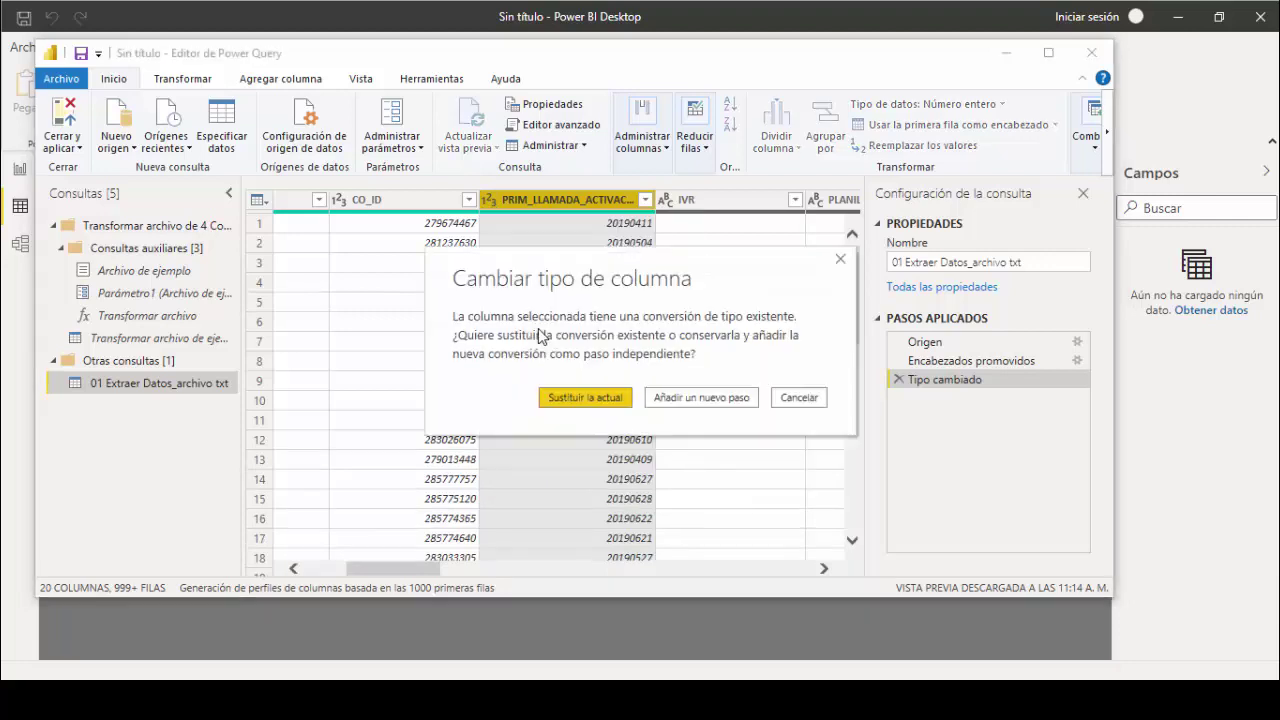
click(583, 398)
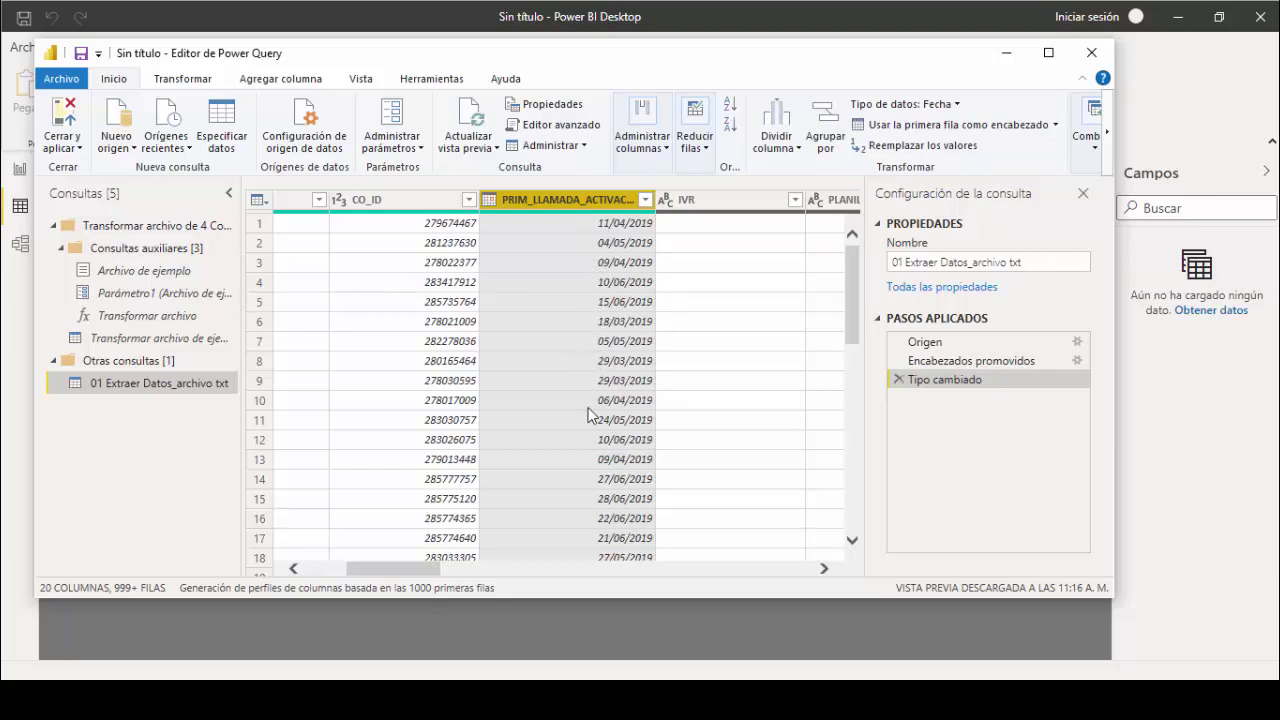
Step: Change the ICCID column's data type to Texto, replacing the existing type conversion
drag(437, 571, 572, 574)
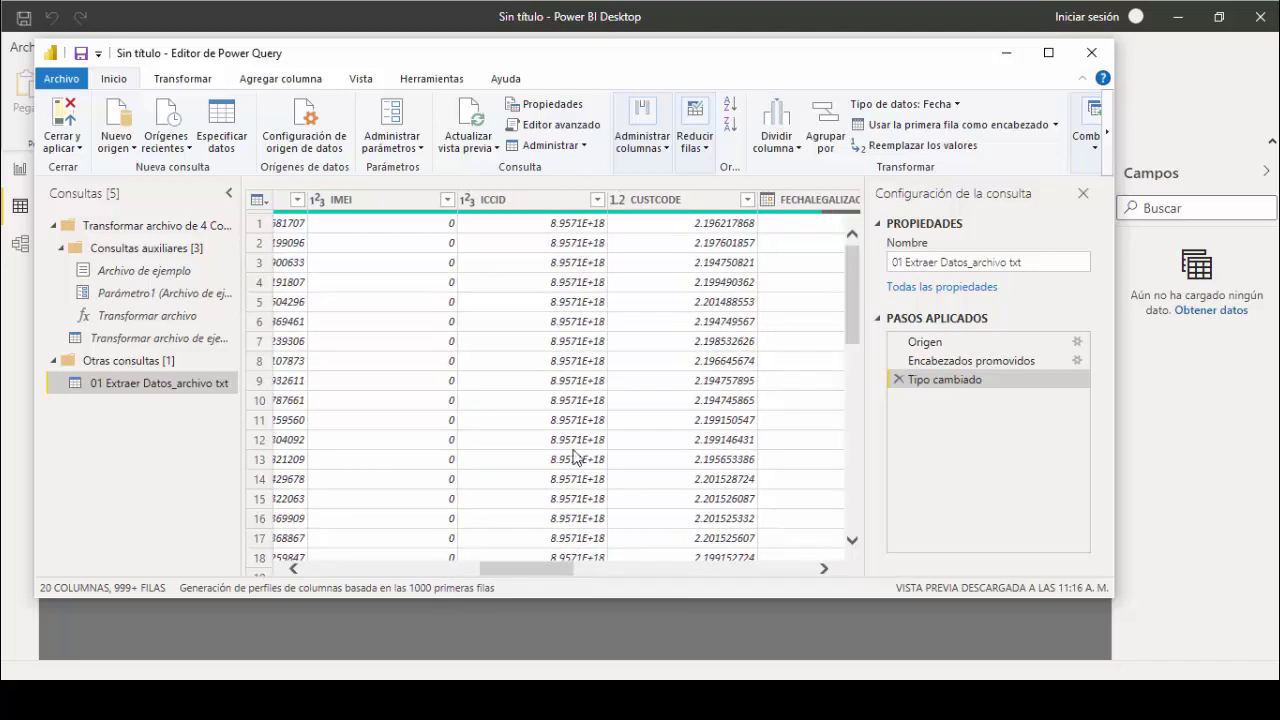
click(558, 229)
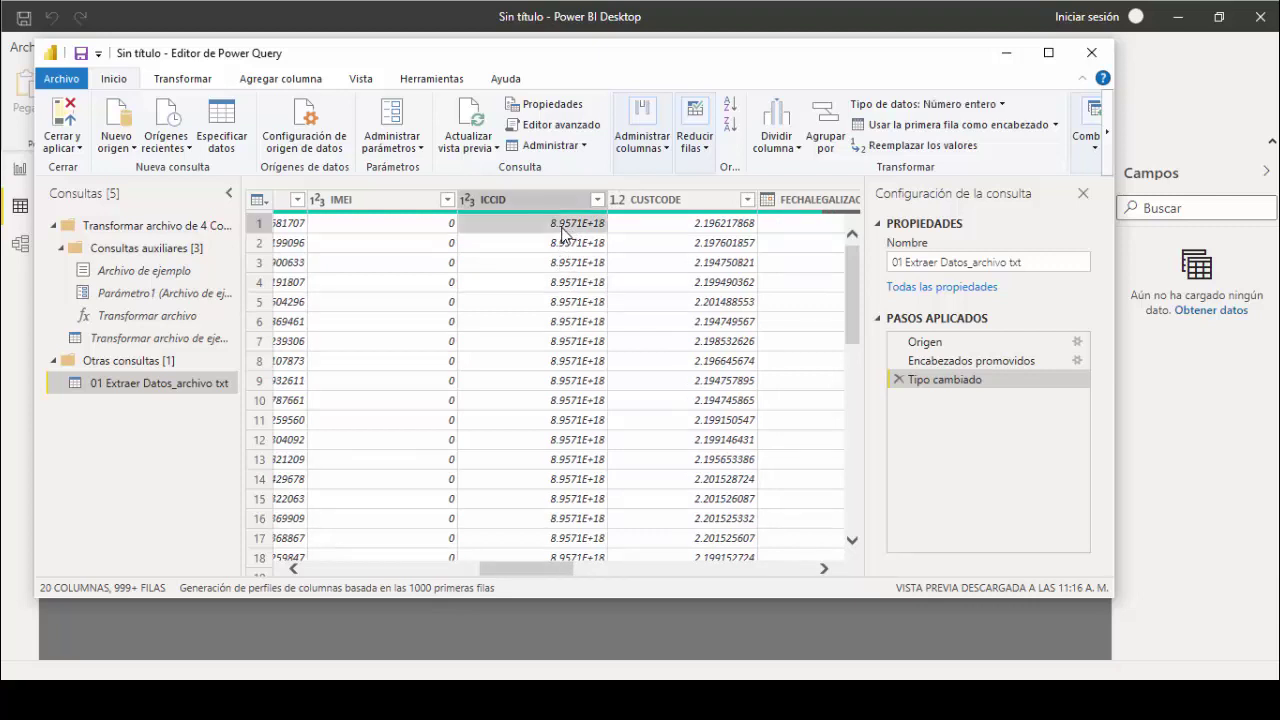
click(468, 200)
click(468, 200)
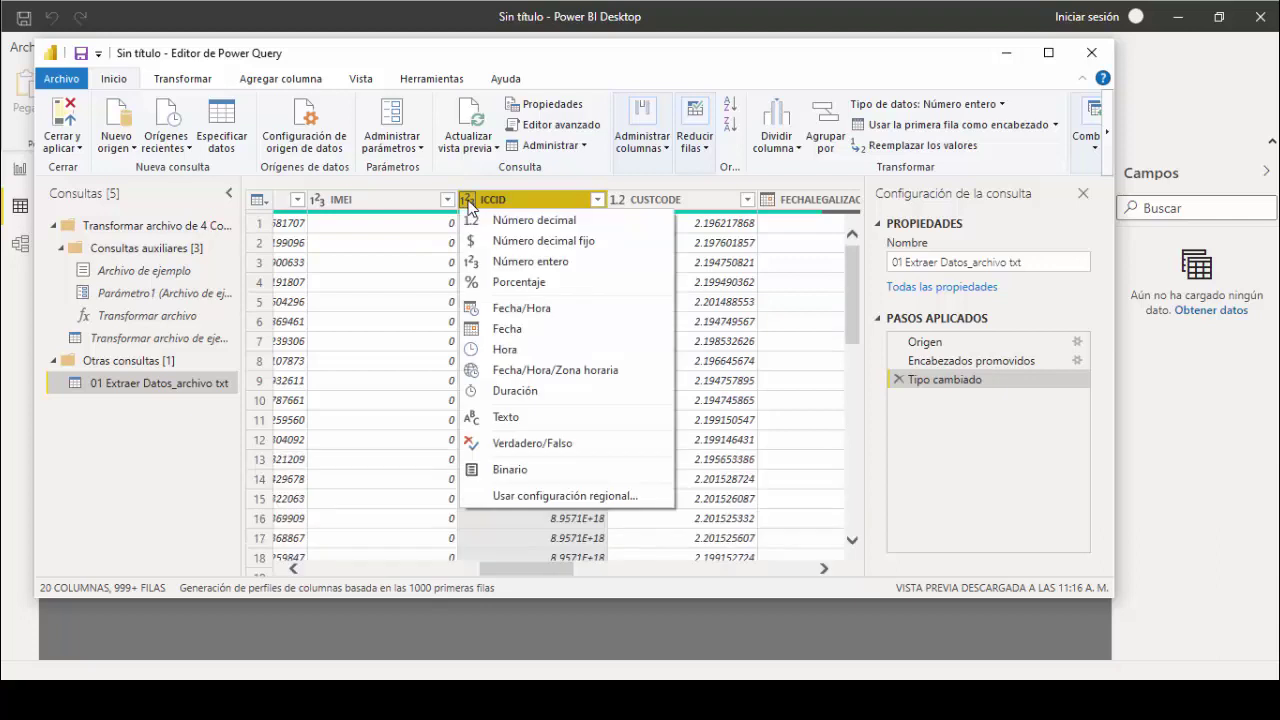
click(530, 416)
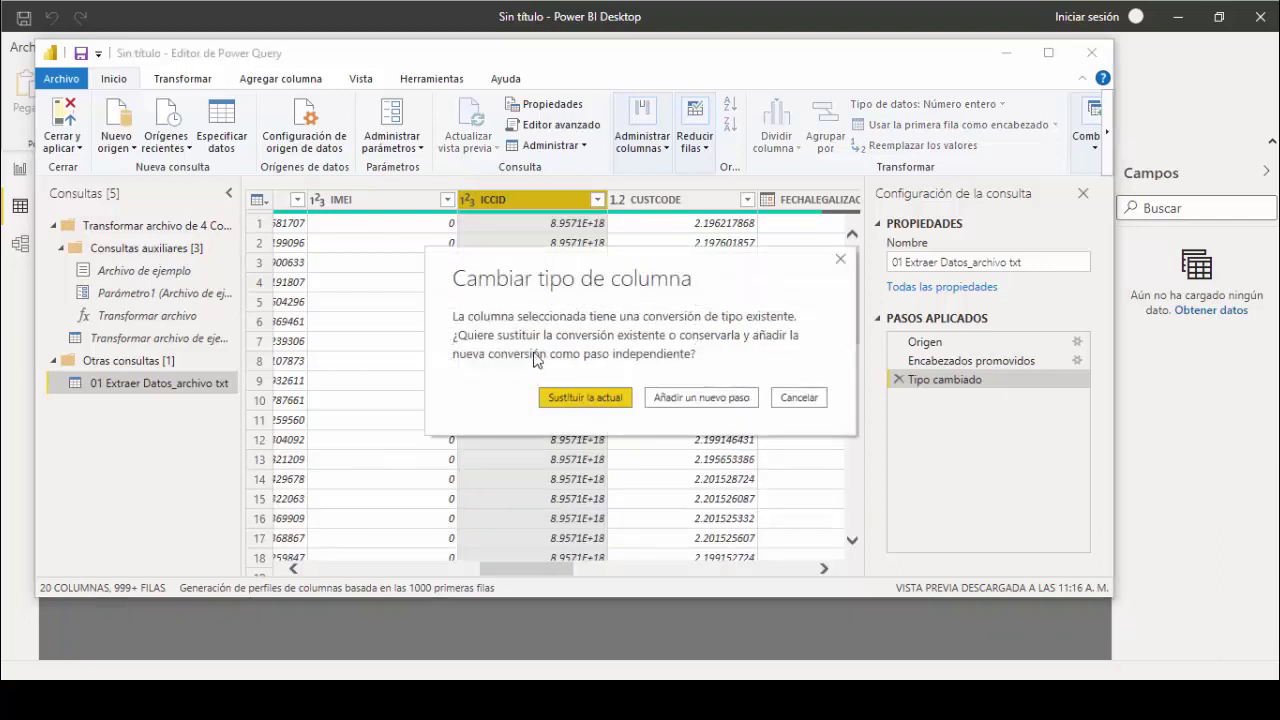
click(568, 404)
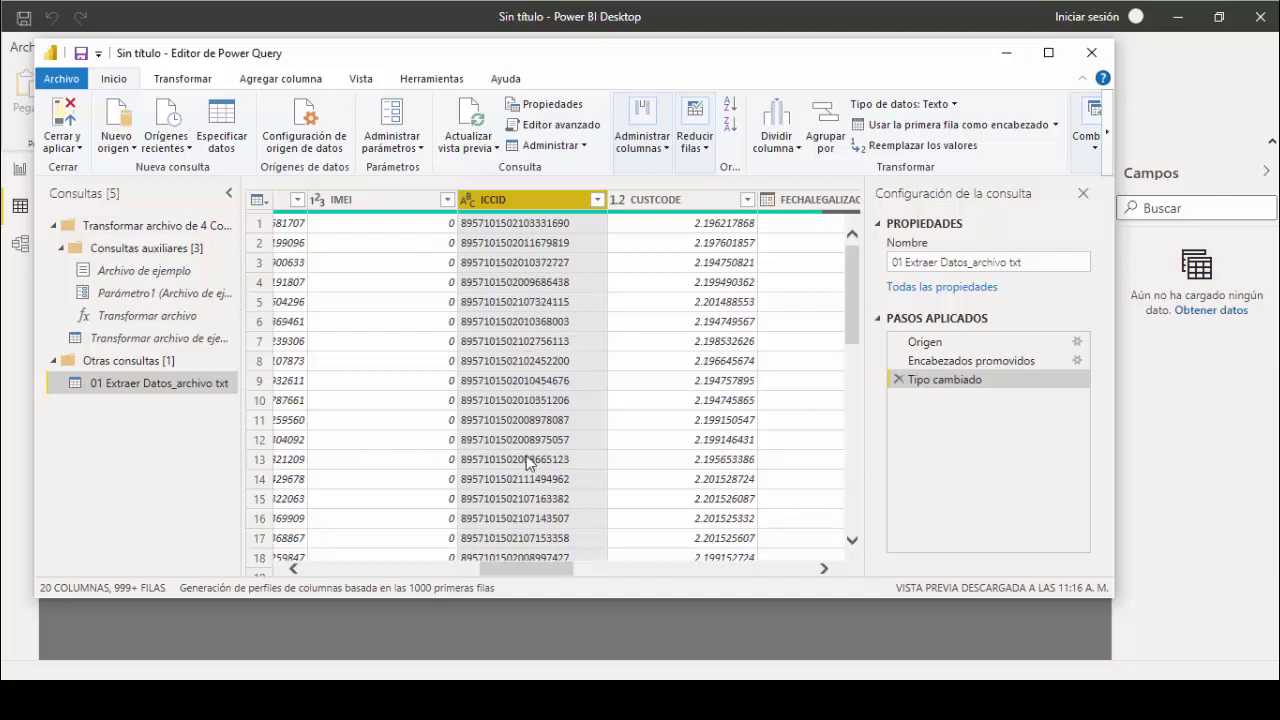
Step: Review the remaining columns, then close the Power Query Editor and apply the pending changes
drag(518, 569, 704, 577)
drag(600, 572, 330, 572)
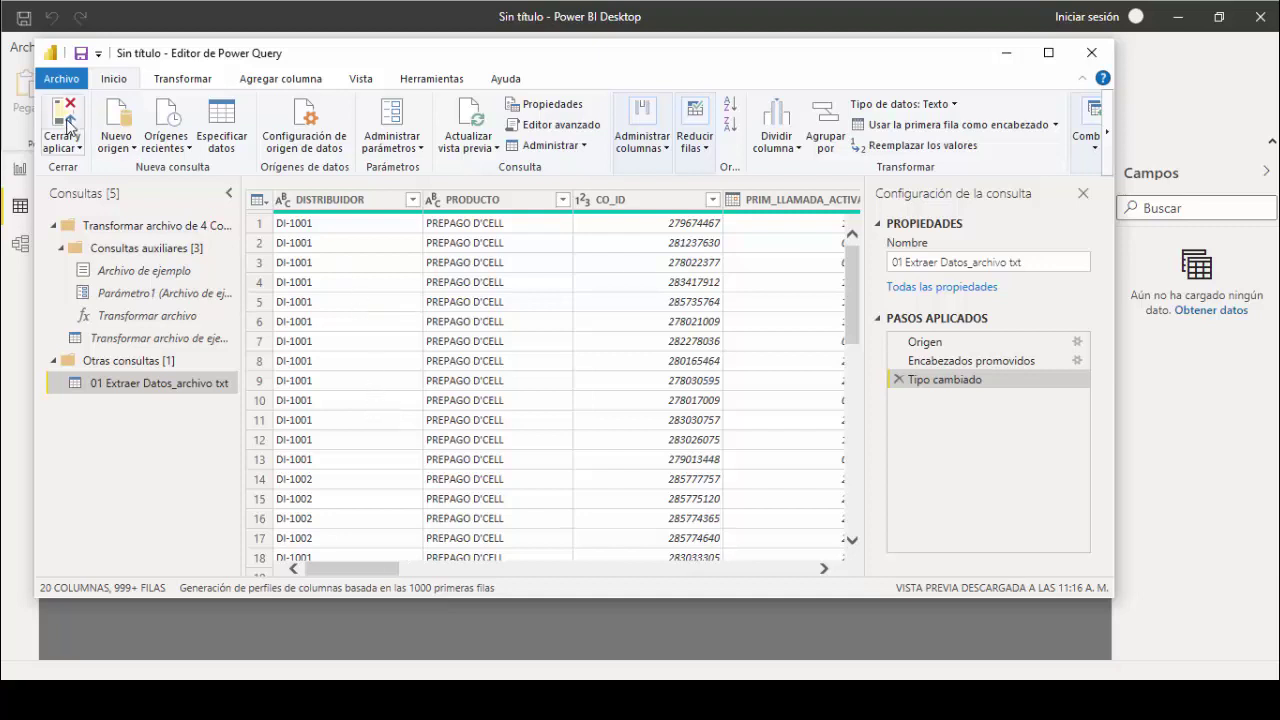
click(76, 149)
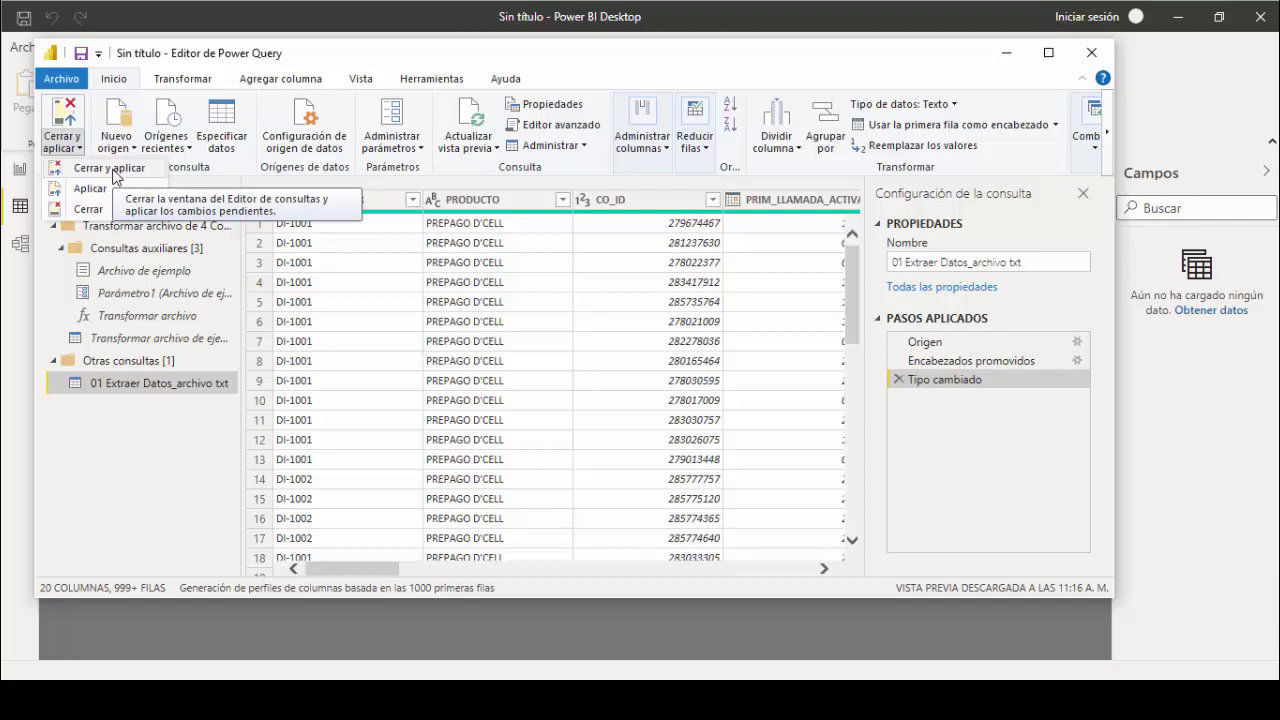
click(113, 172)
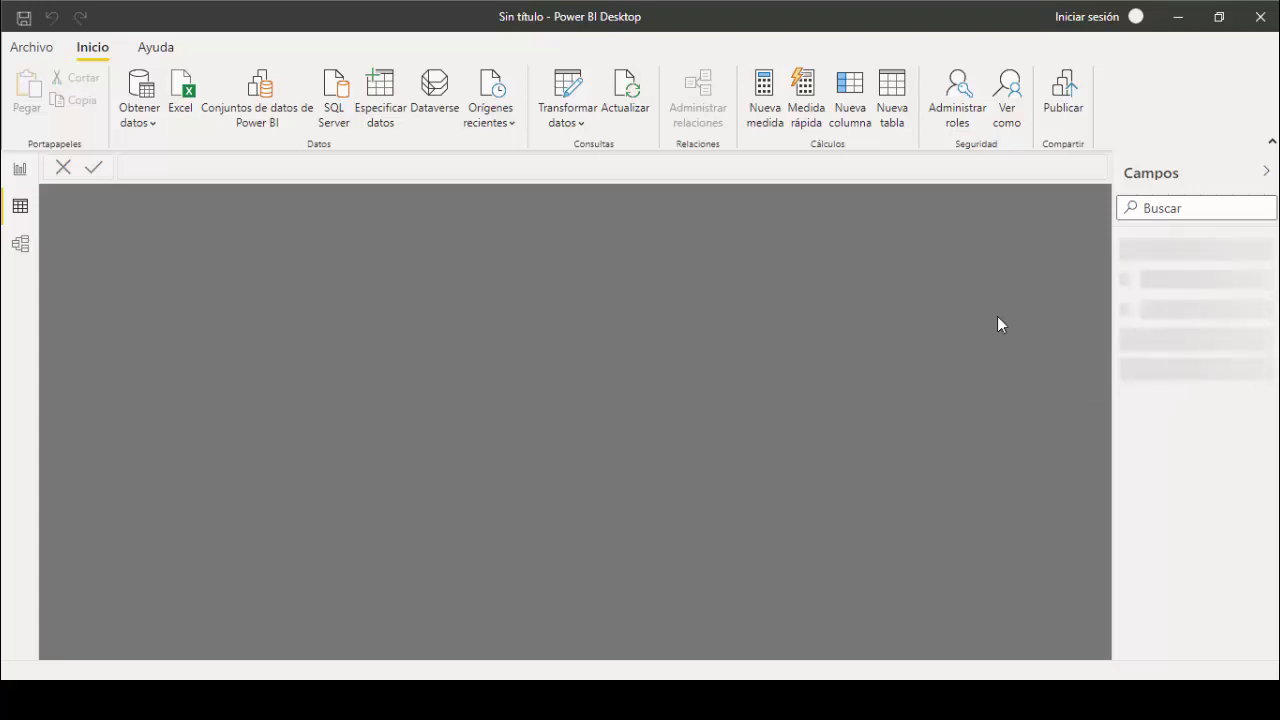
Step: Display the loaded 01 Extraer Datos_archivo txt table and check its PRIM_LLAMADA_ACTIVACION and ICCID columns
click(1182, 253)
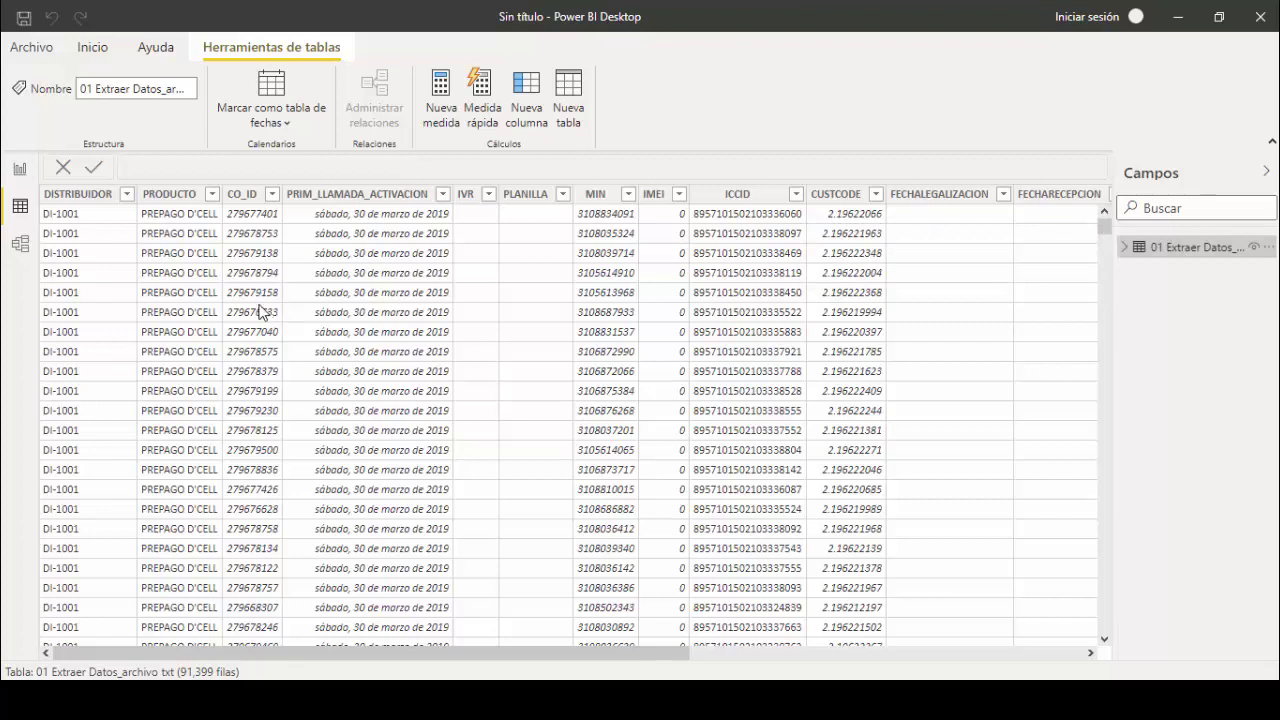
click(386, 249)
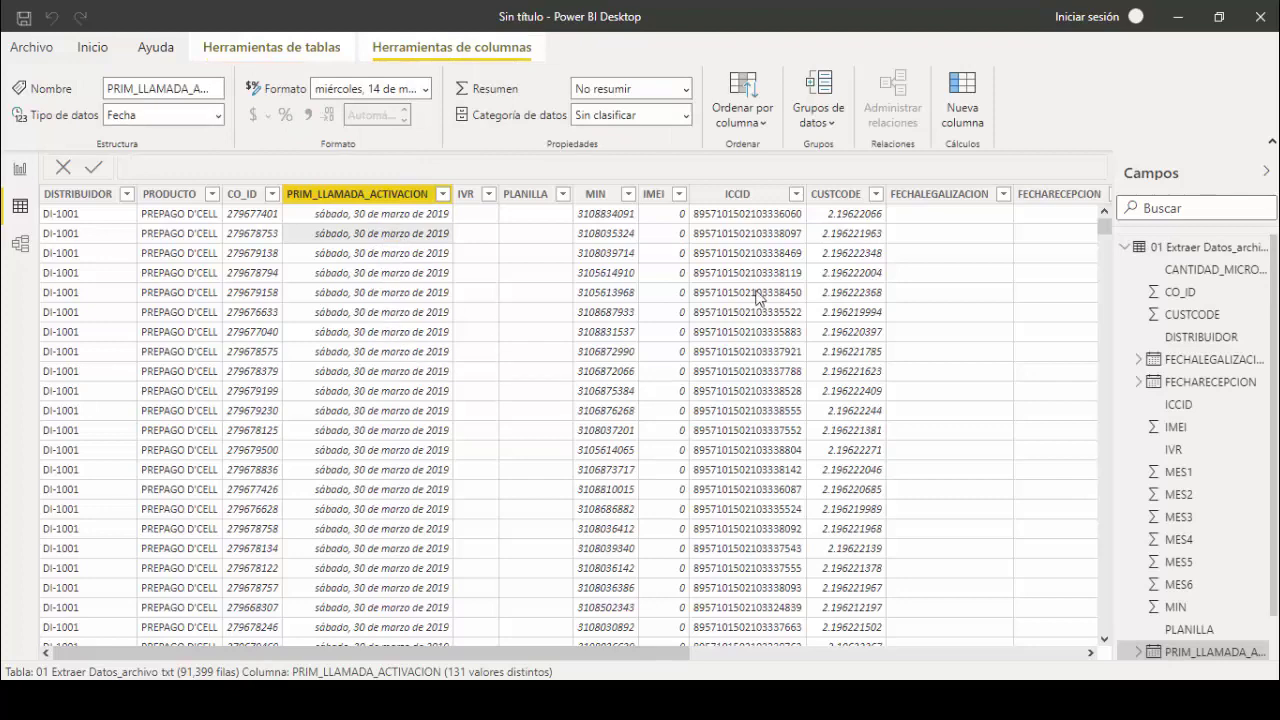
click(764, 245)
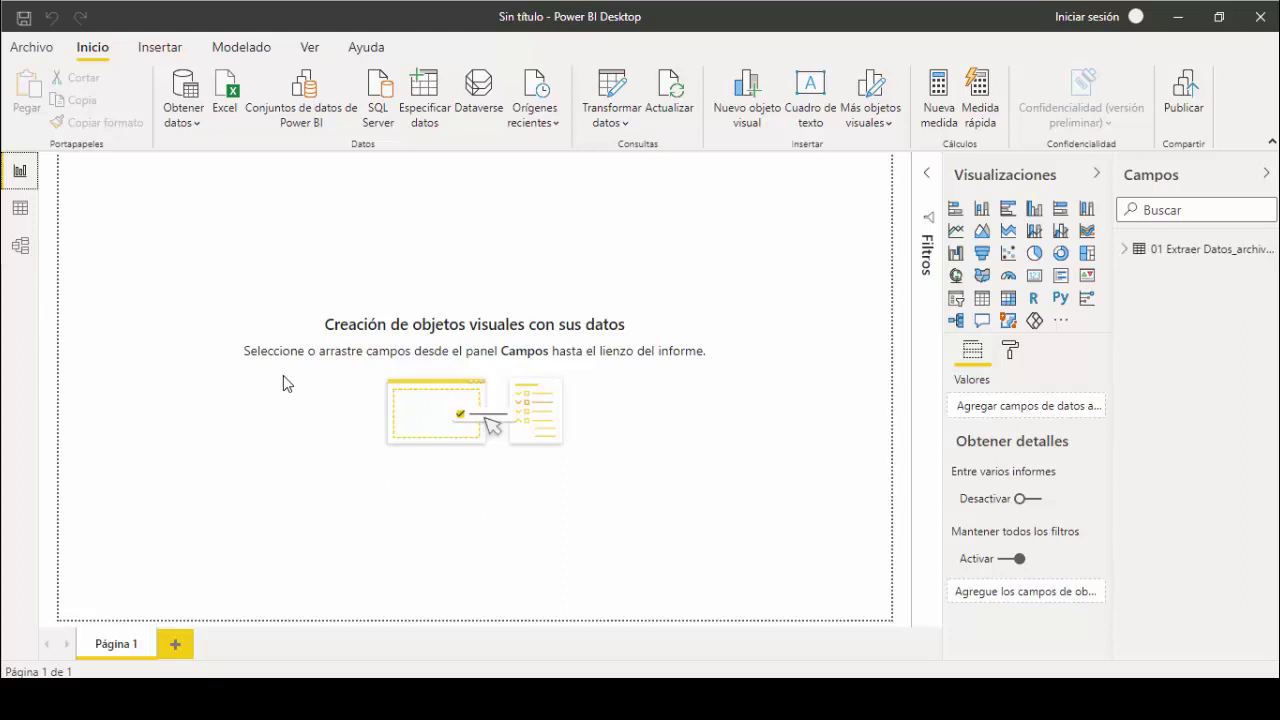
Step: Browse the full list of data sources, choose Excel and open the workbook 02 Conectar Archivo de Excel.xlsx
click(194, 127)
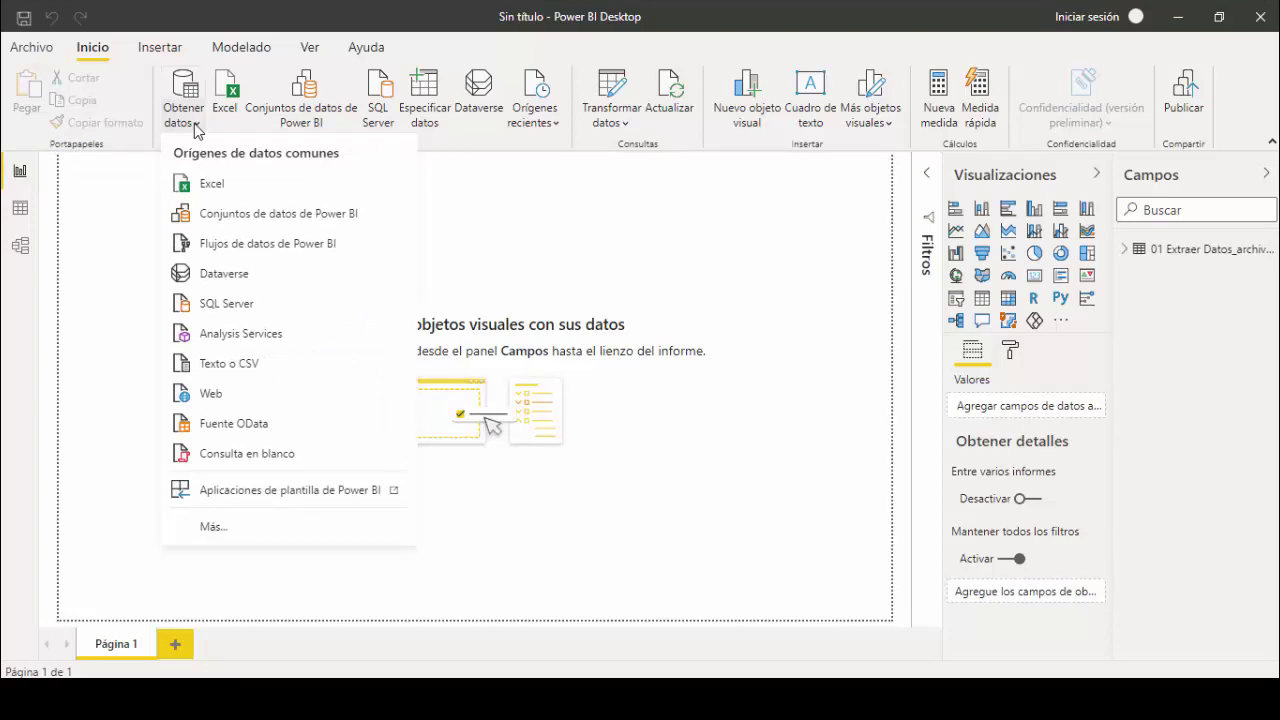
click(212, 527)
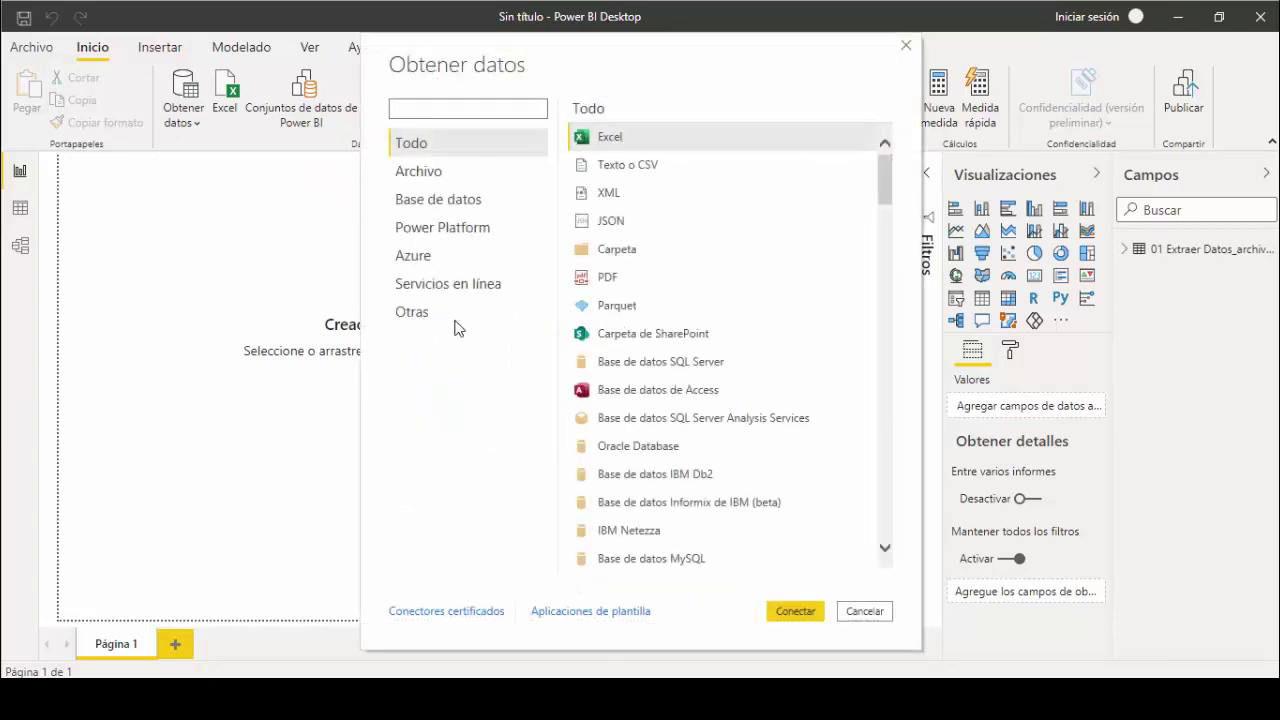
scroll(793, 284, down, 1)
scroll(793, 284, down, 8)
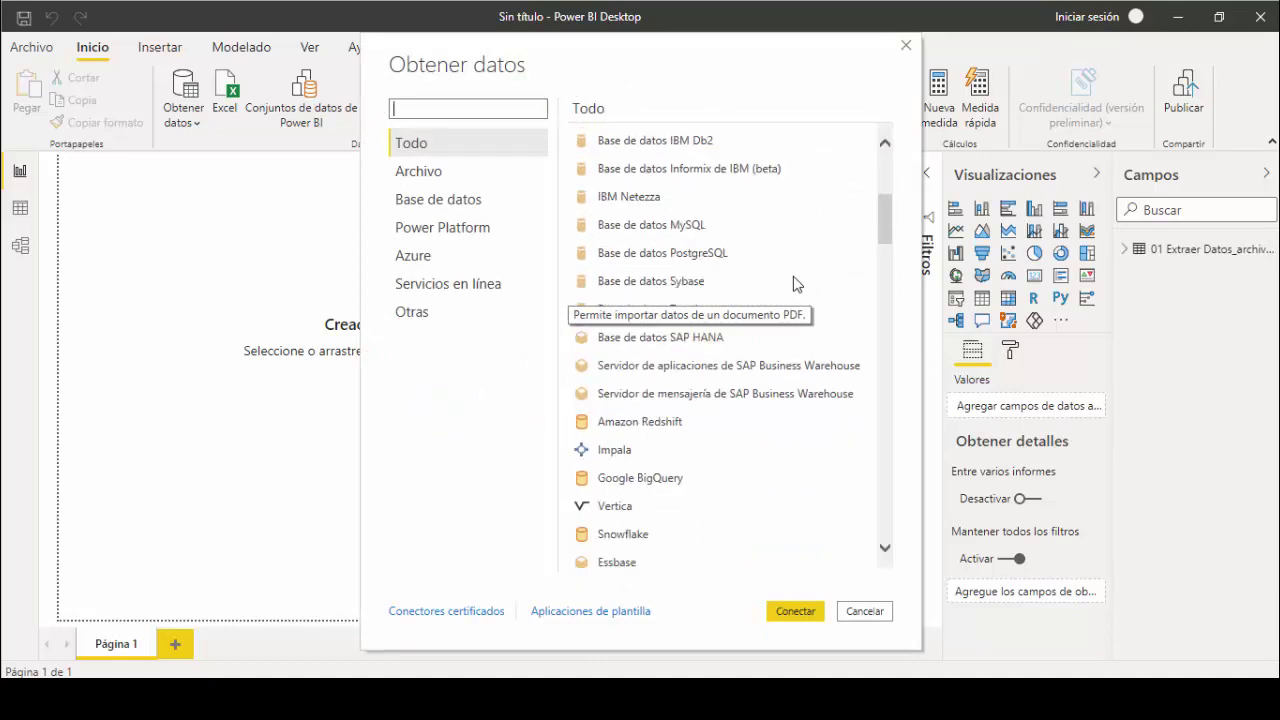
scroll(793, 284, down, 10)
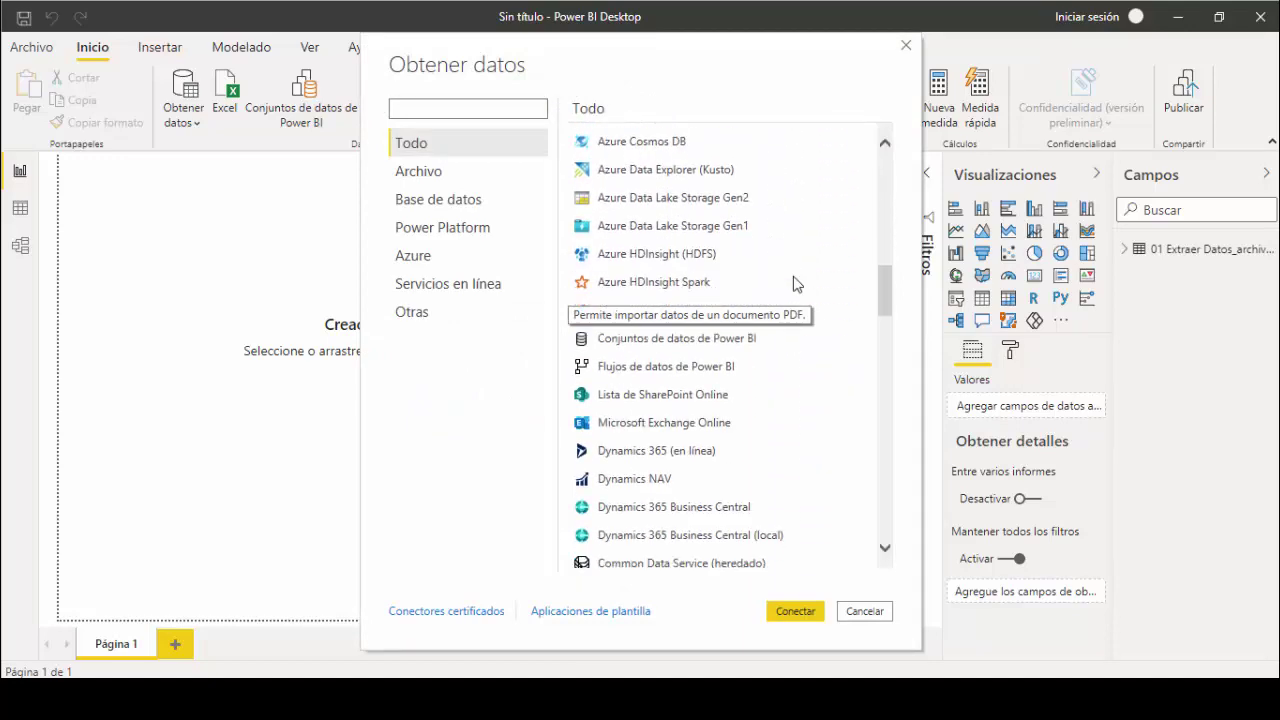
drag(883, 322, 888, 163)
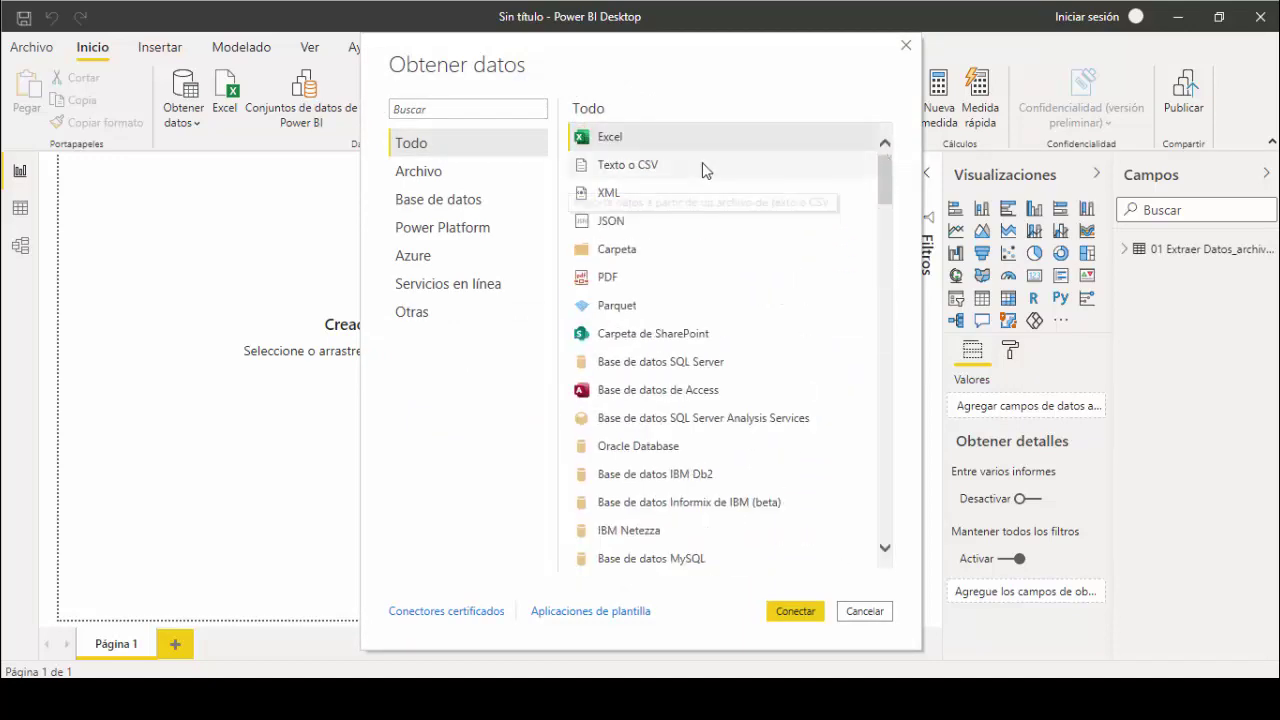
click(806, 611)
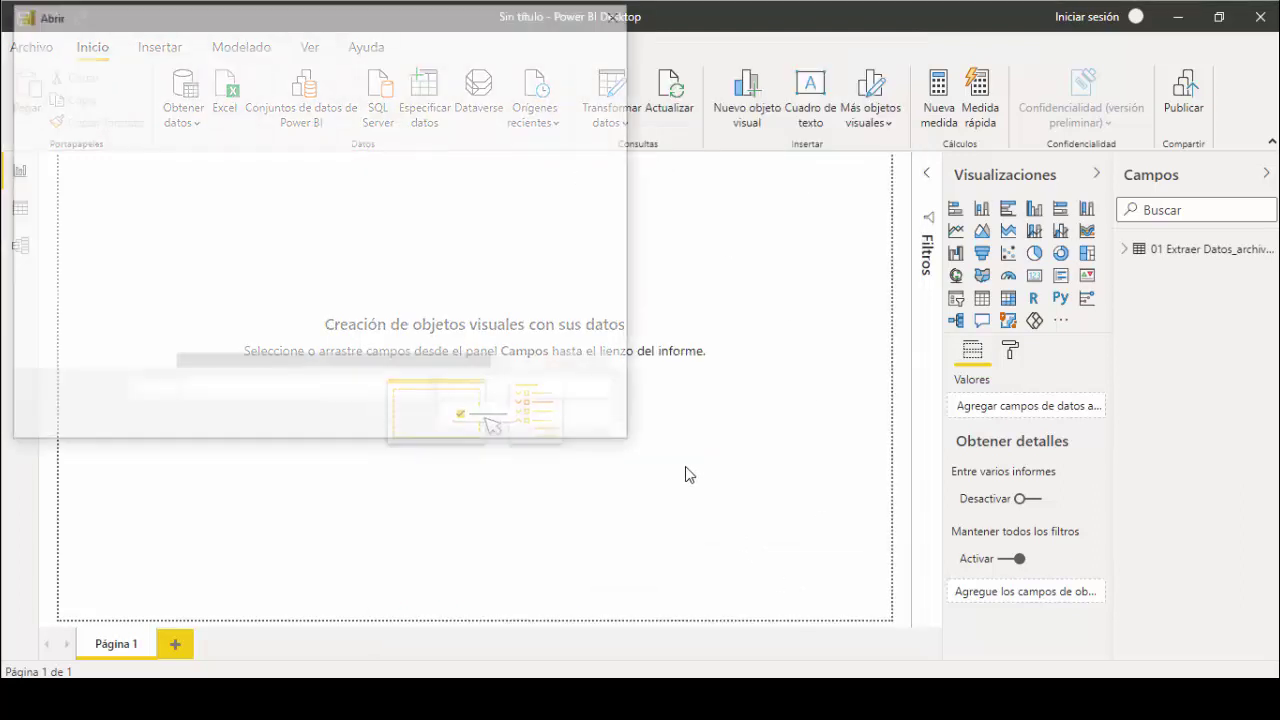
click(285, 177)
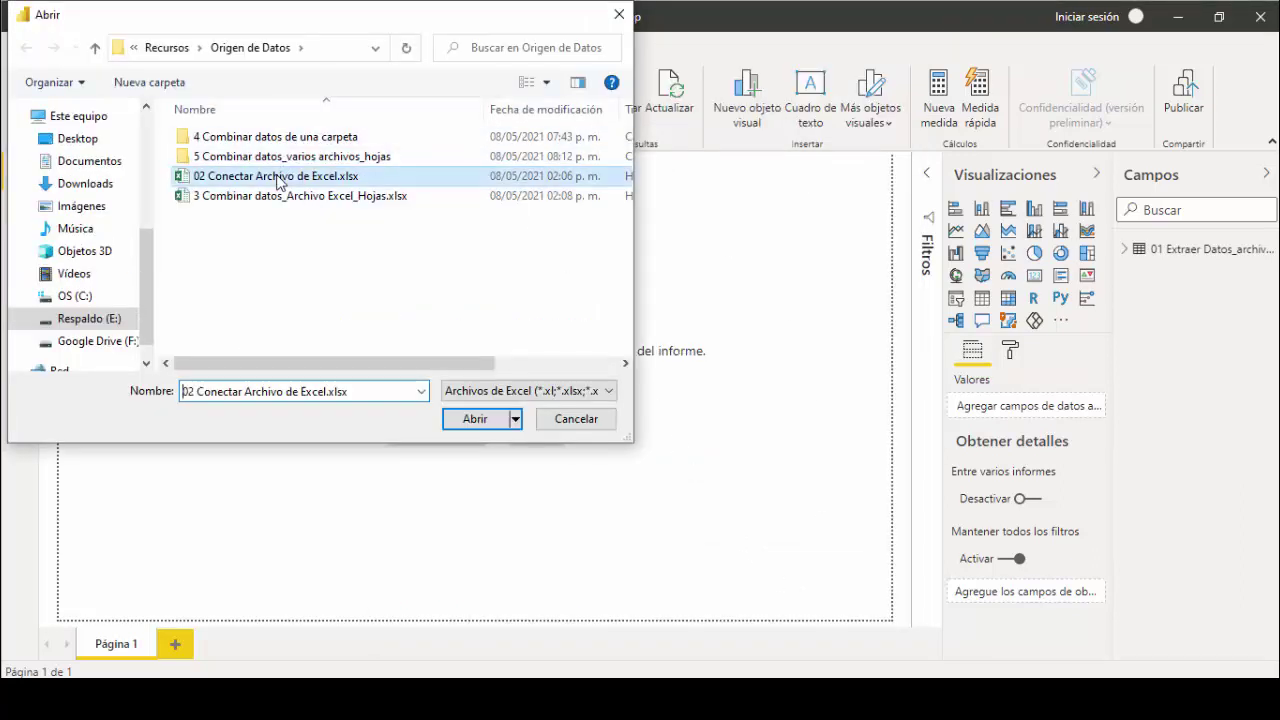
click(475, 419)
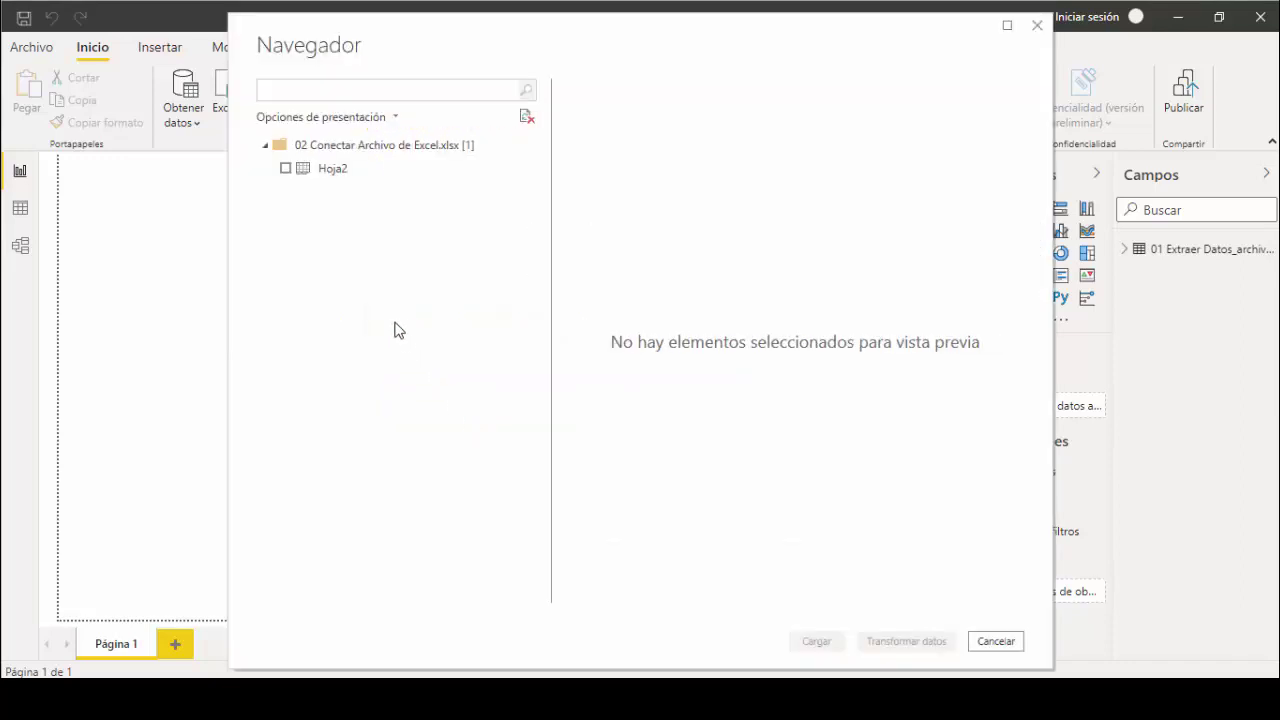
Step: Select the Hoja2 sheet, open it for transformation in the Power Query Editor and collapse the Transformar archivo query group
click(285, 170)
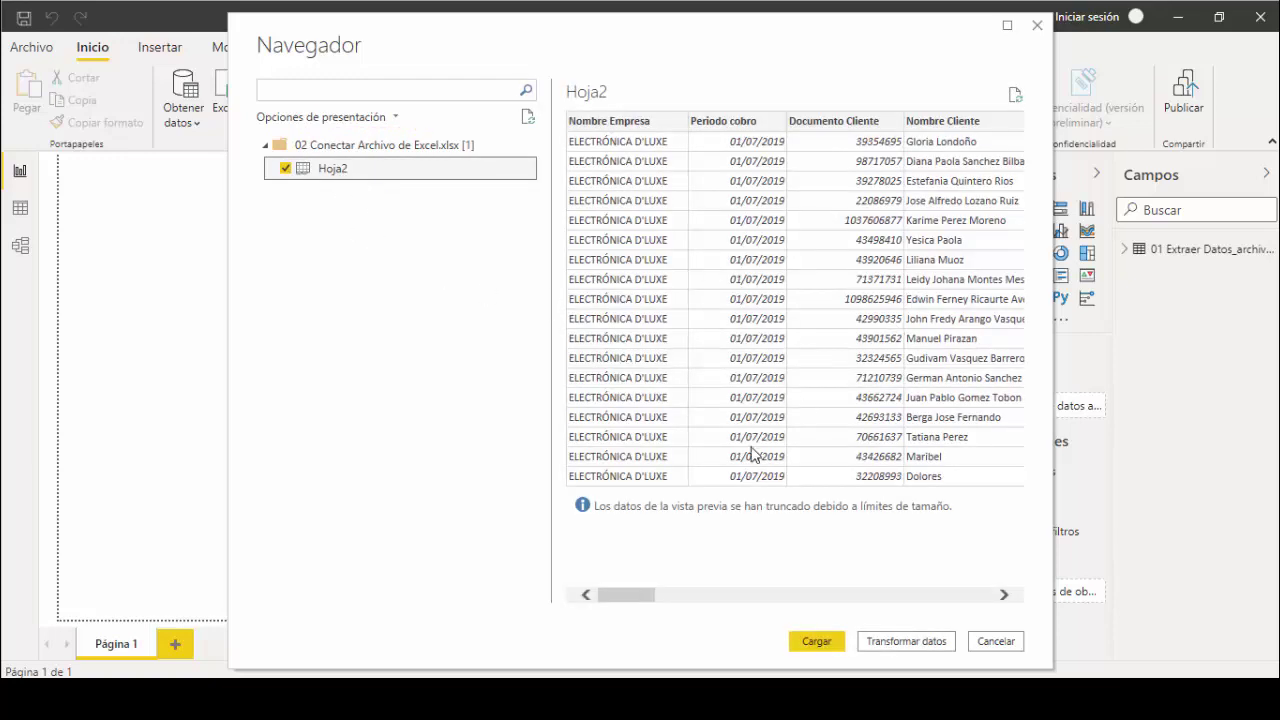
click(907, 642)
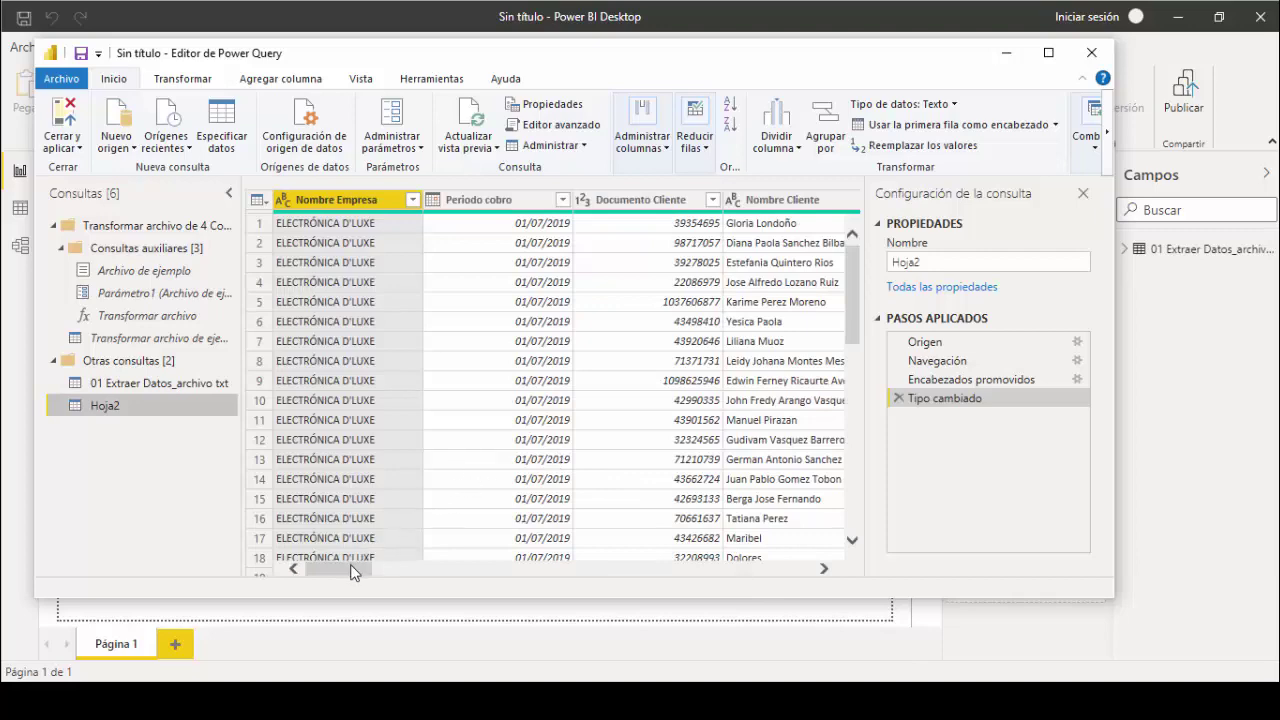
double_click(120, 225)
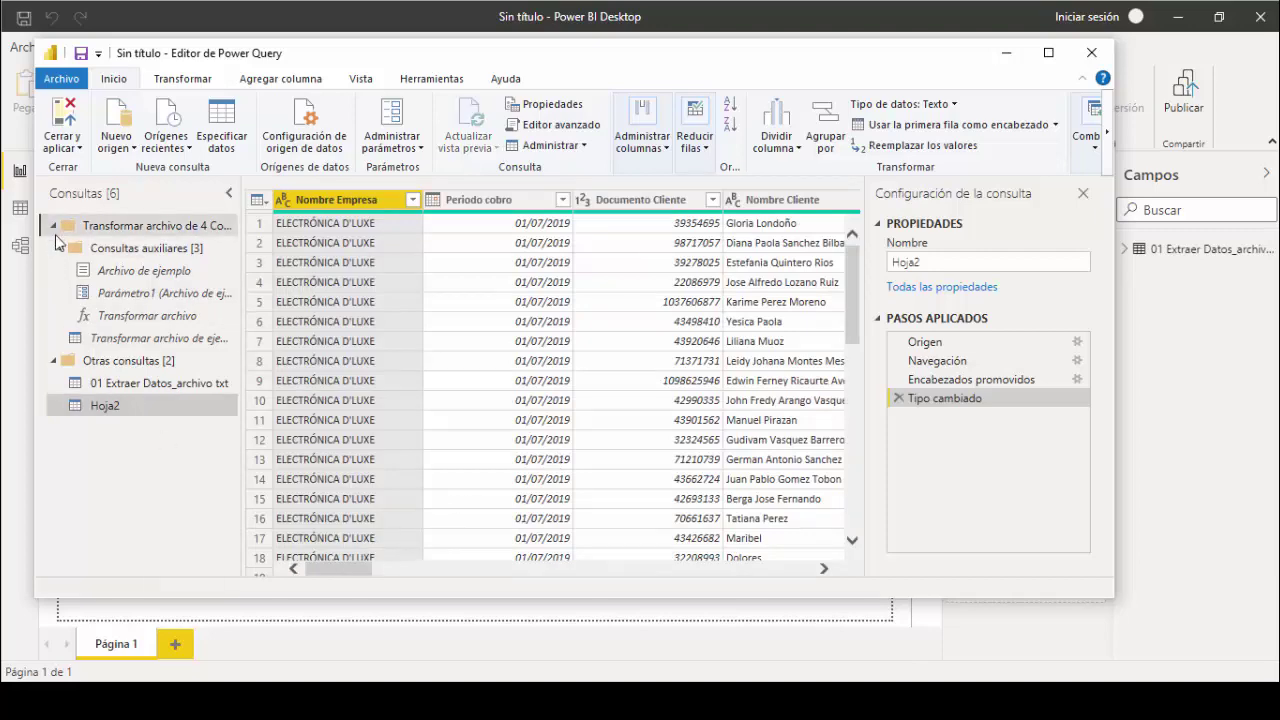
click(110, 294)
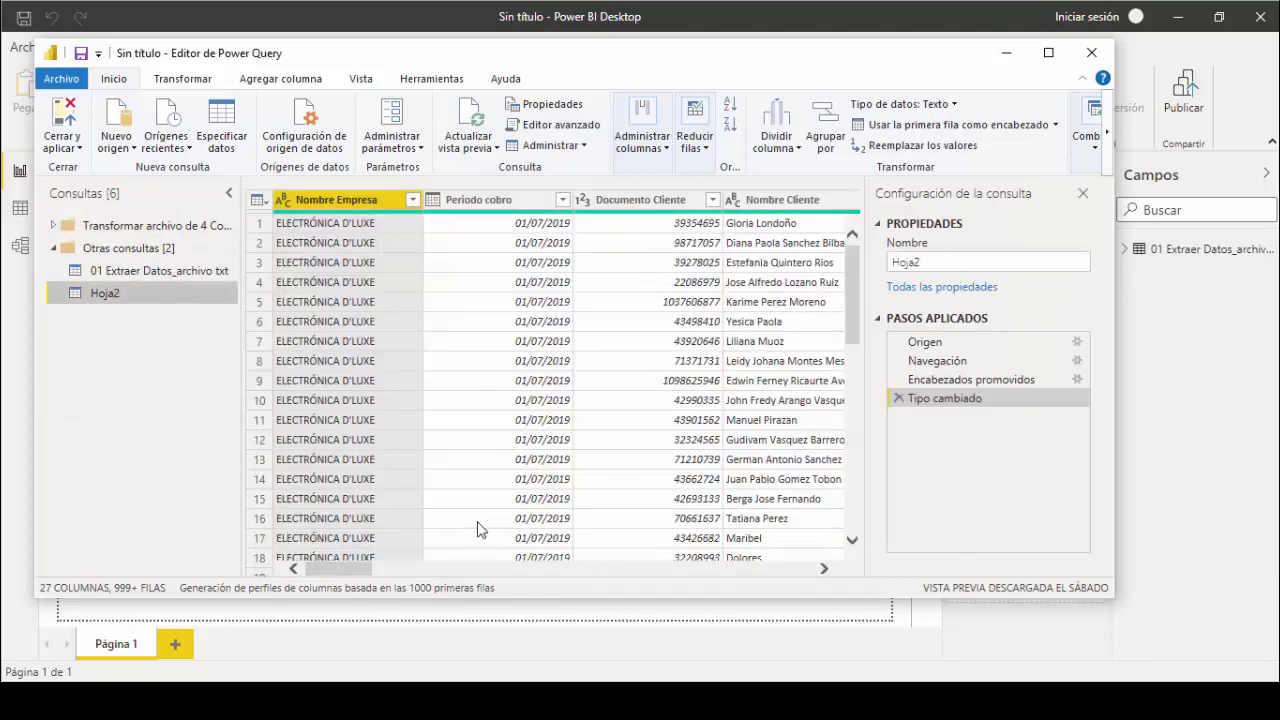
drag(357, 566, 330, 556)
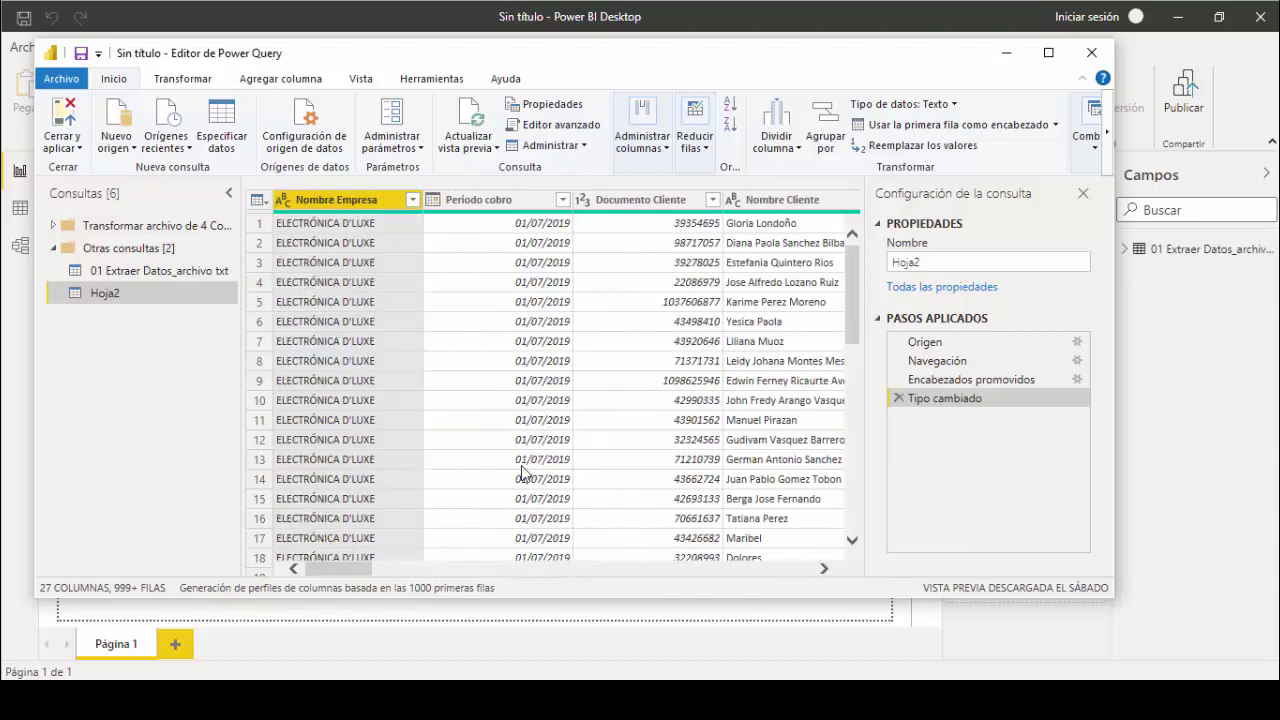
Step: Rename the 01 Extraer Datos_archivo txt query as ArchivoTXT
click(124, 272)
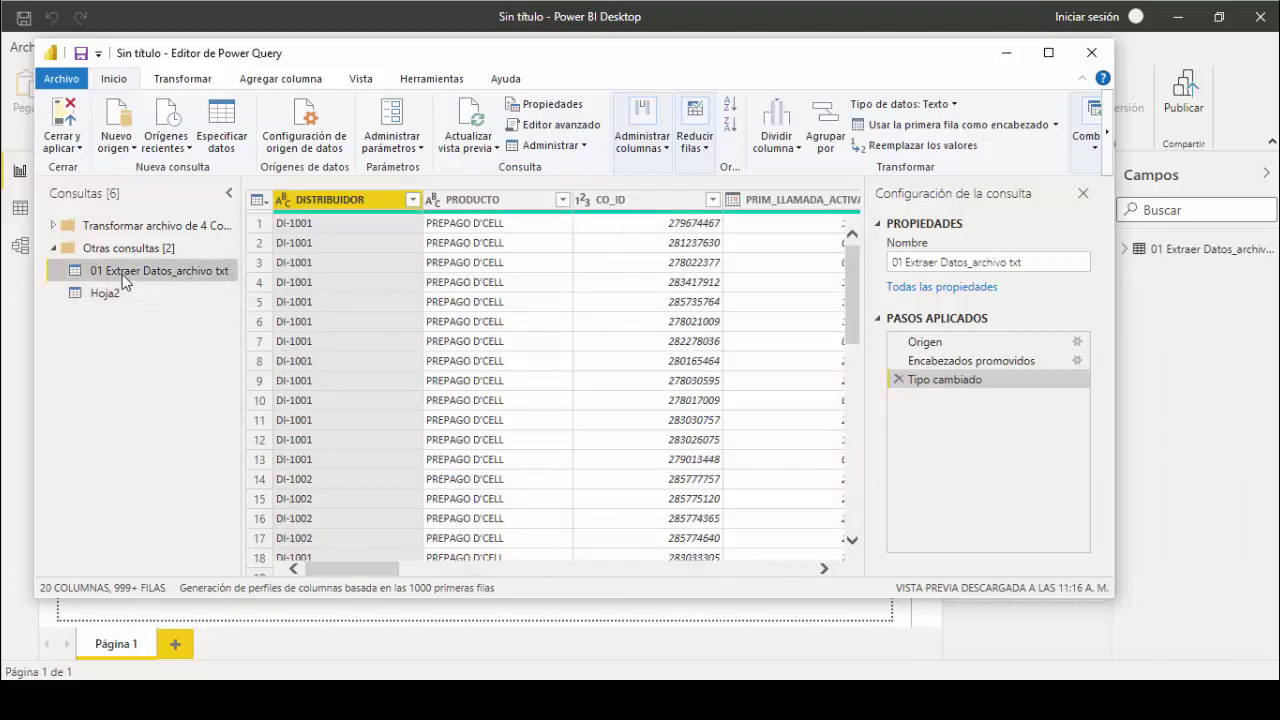
click(122, 276)
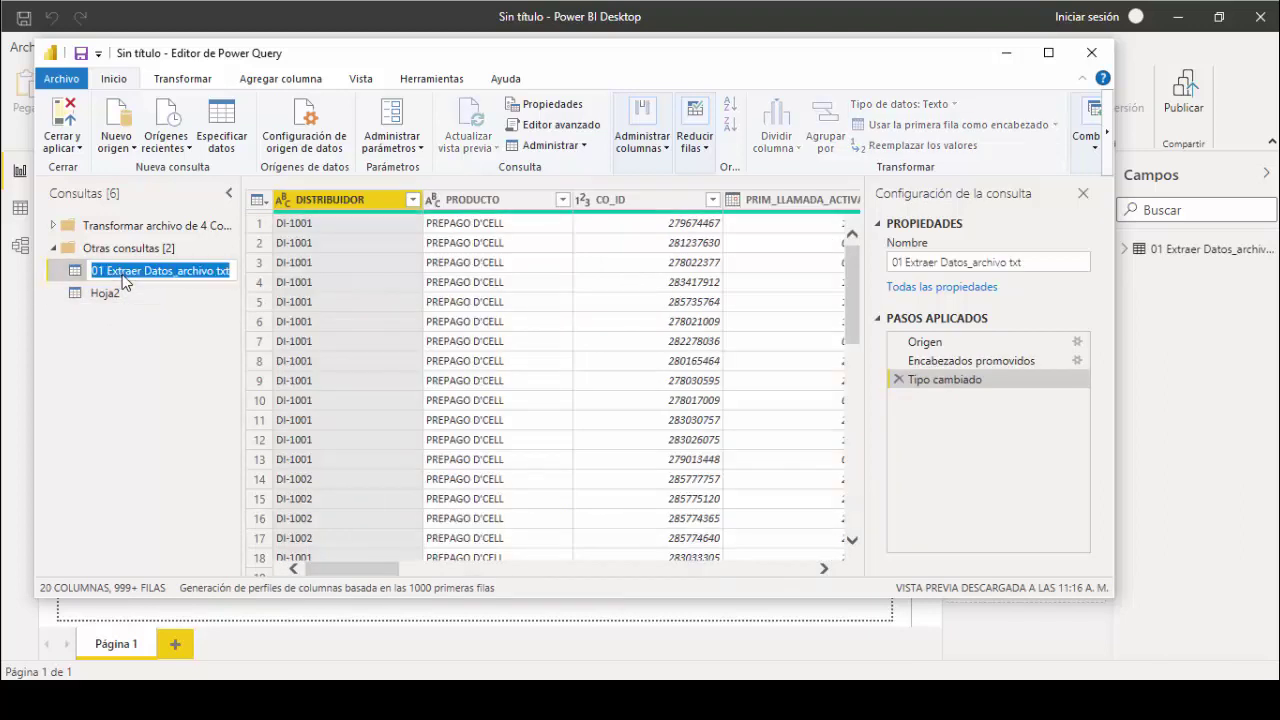
text(Archivo)
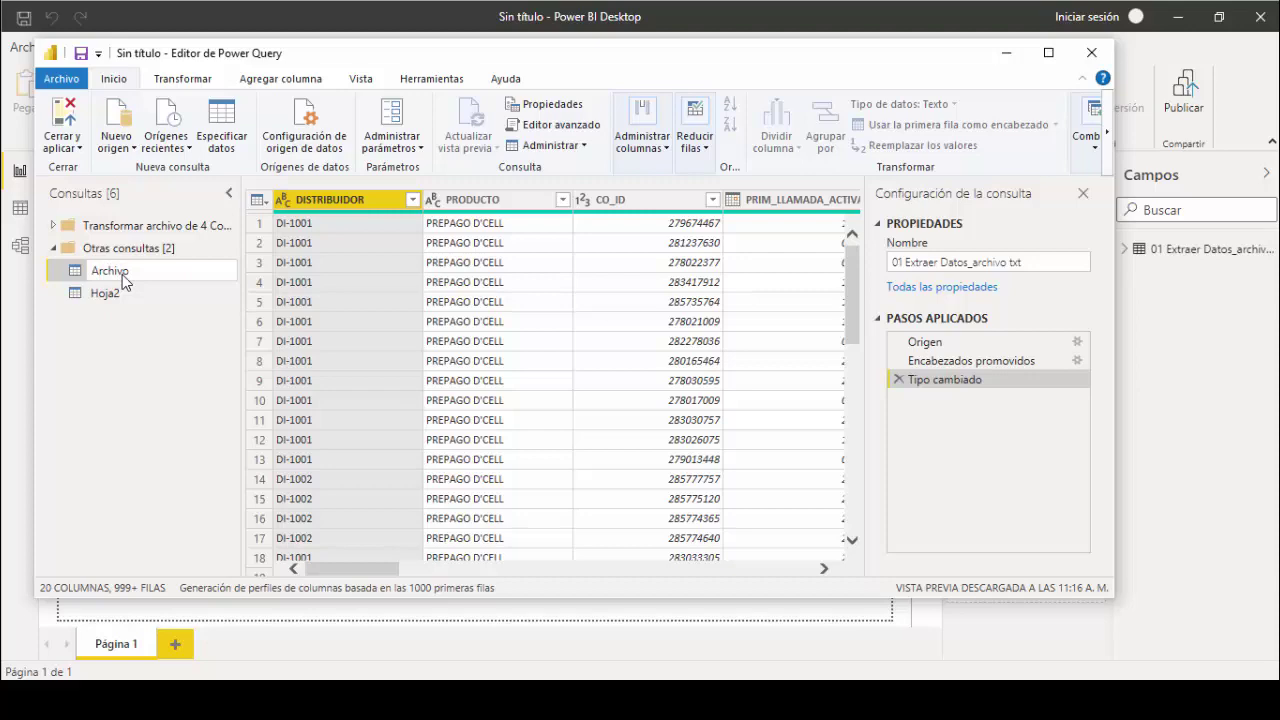
text(TXT)
key(Return)
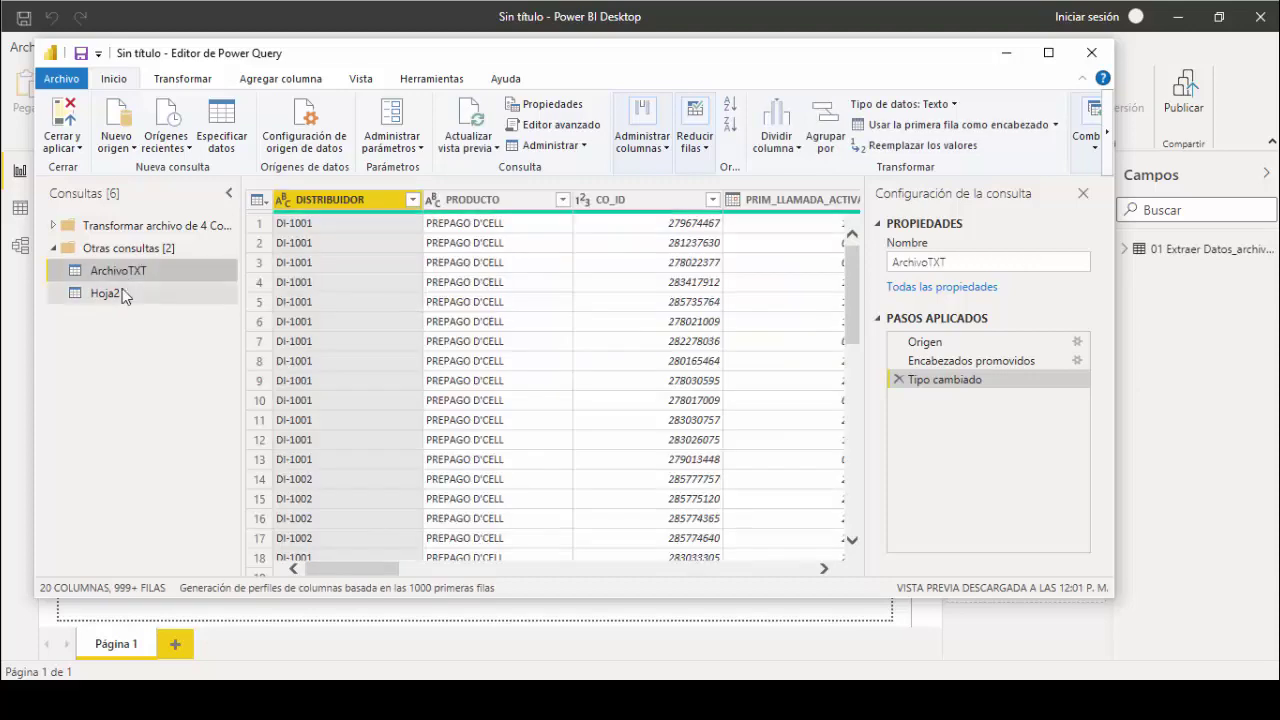
Step: Rename the Hoja2 query as ArchivoExcel
click(122, 288)
double_click(122, 290)
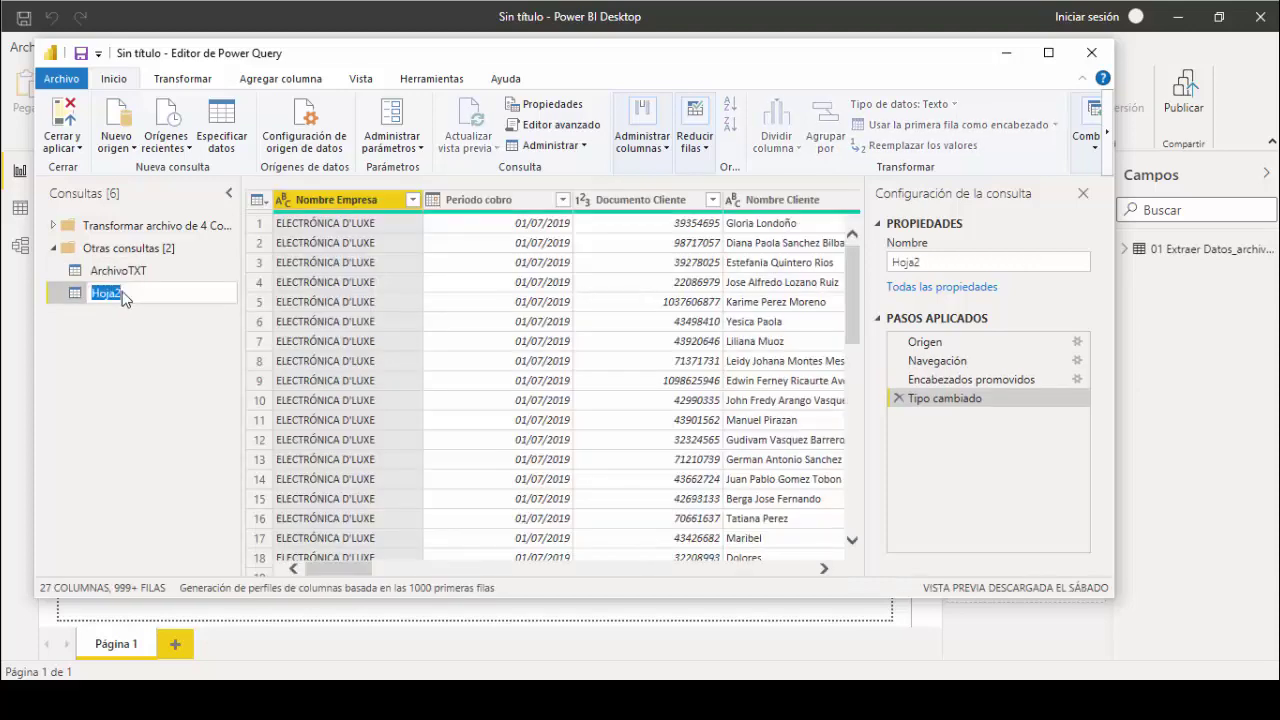
text(ArchivoExcel)
key(Return)
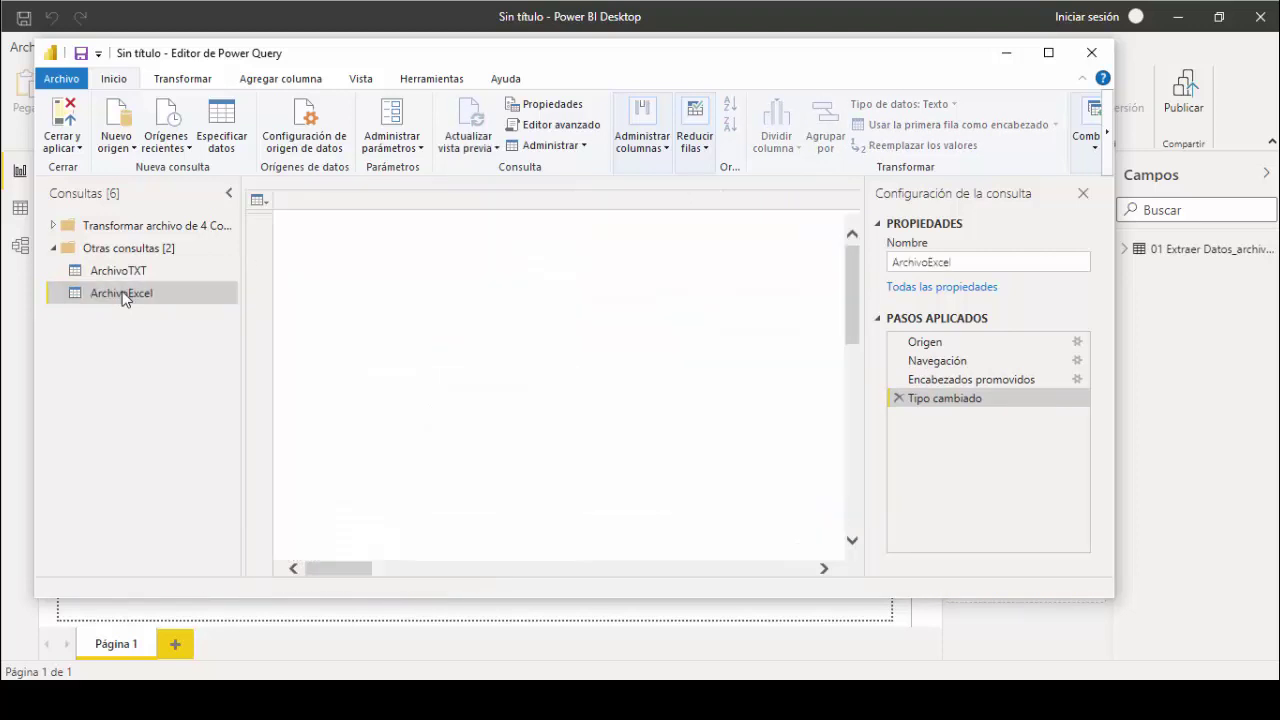
Step: Close the Power Query Editor applying the changes, and check the loaded ArchivoExcel table in the data view before returning to the report
click(74, 148)
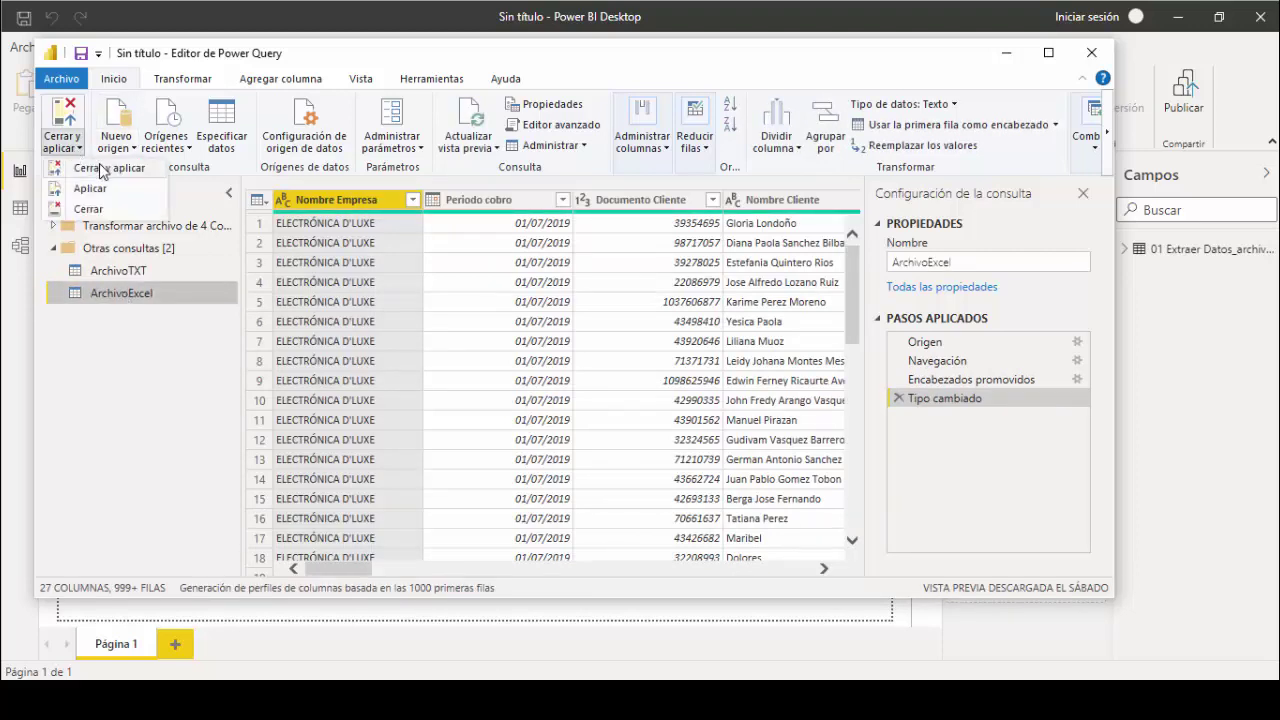
click(100, 168)
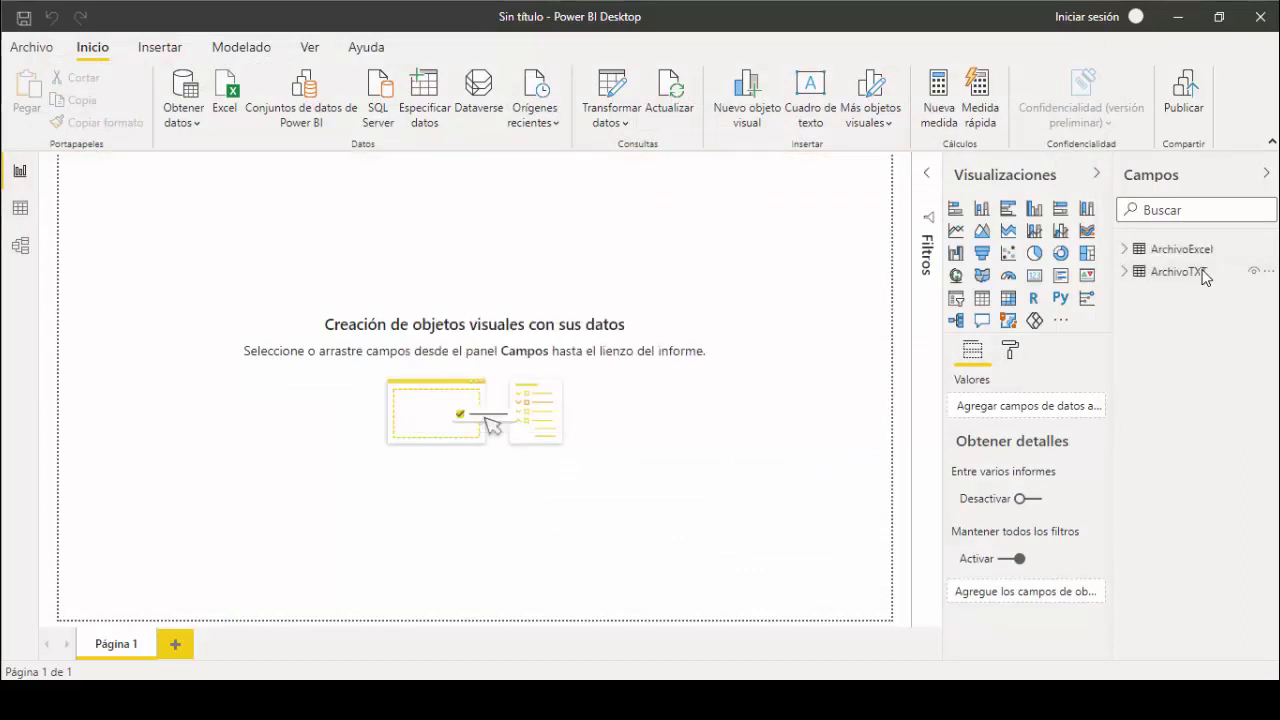
click(1183, 255)
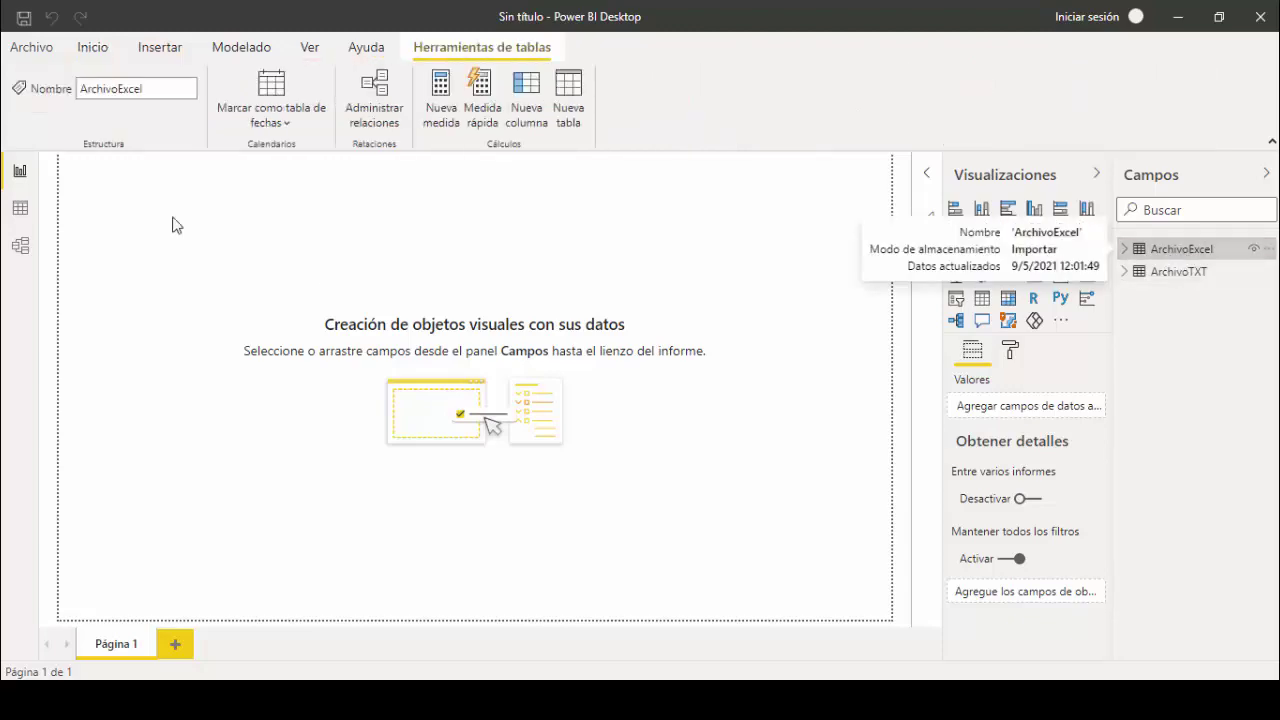
click(20, 210)
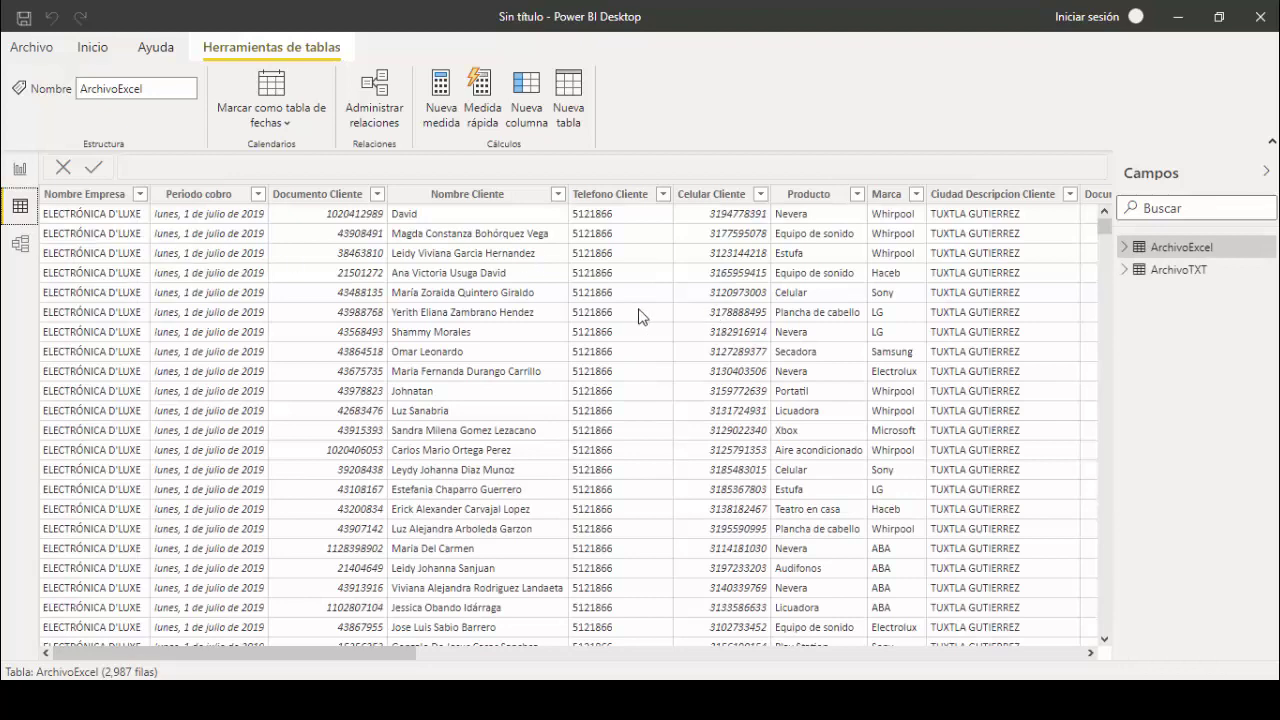
click(20, 169)
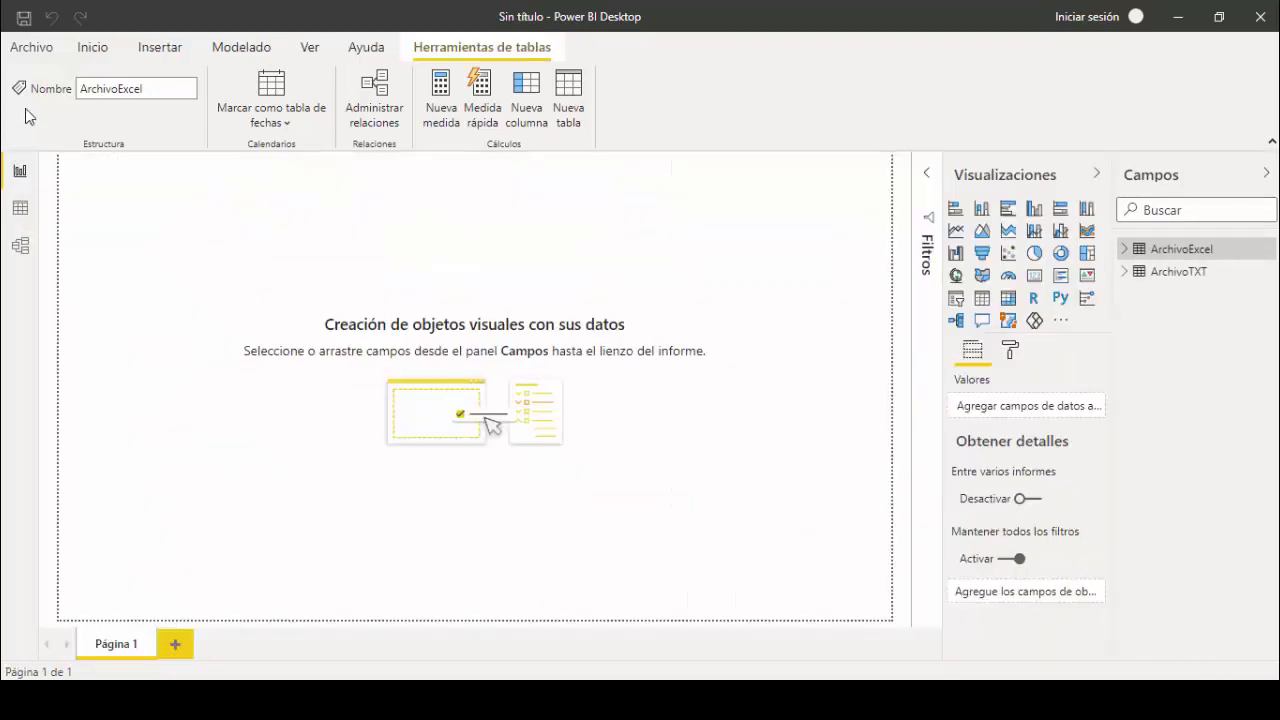
Step: Save the report as a Power BI file named PracticaETL in the Origen de Datos folder
click(33, 47)
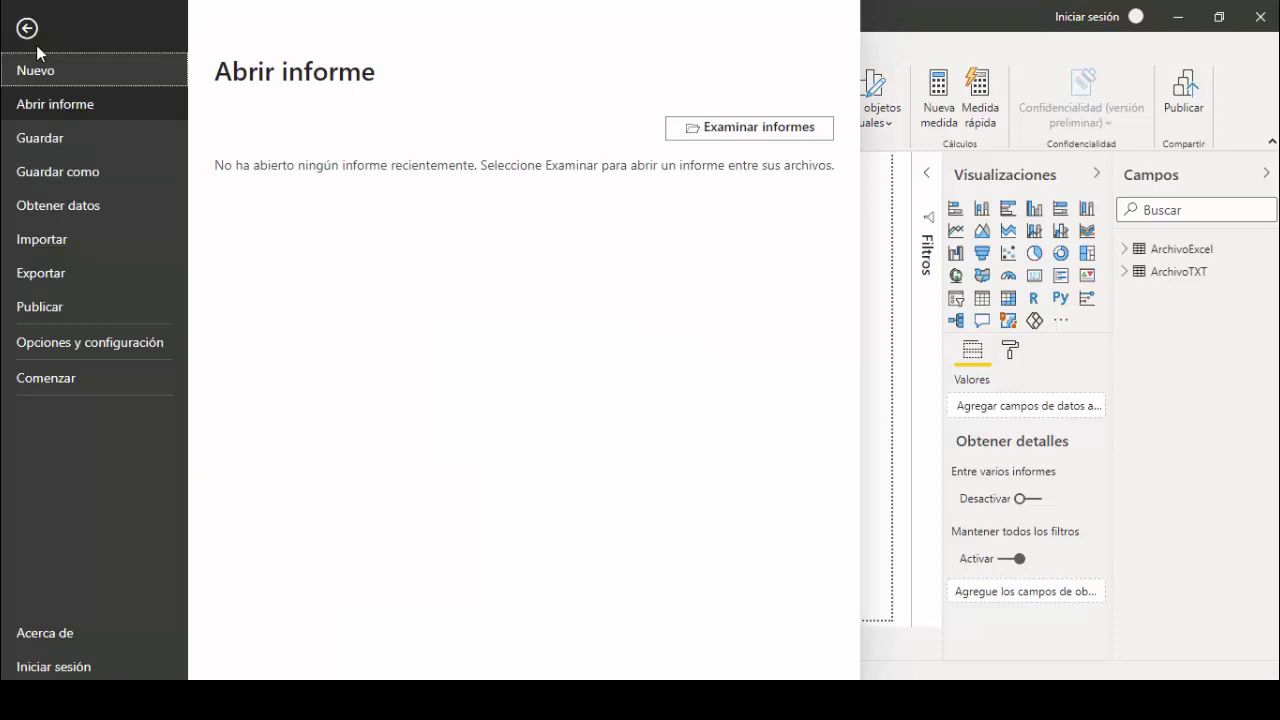
click(58, 172)
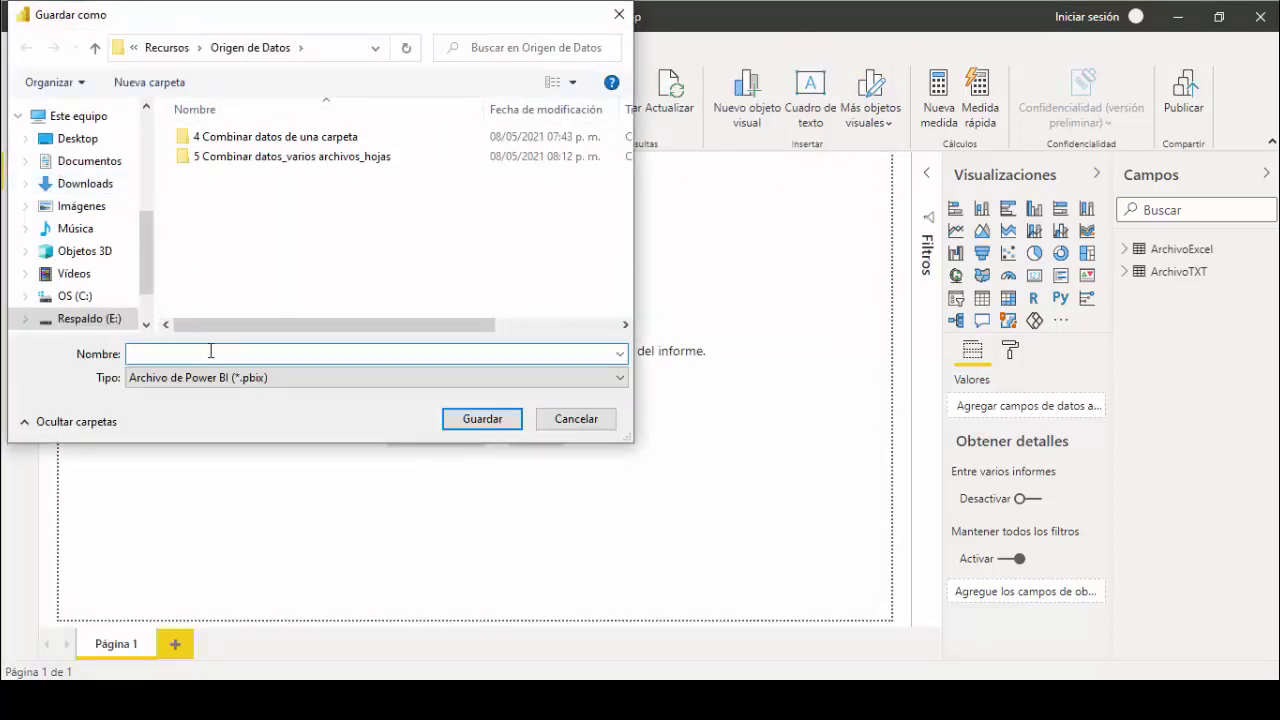
text(PracticaETL)
click(457, 422)
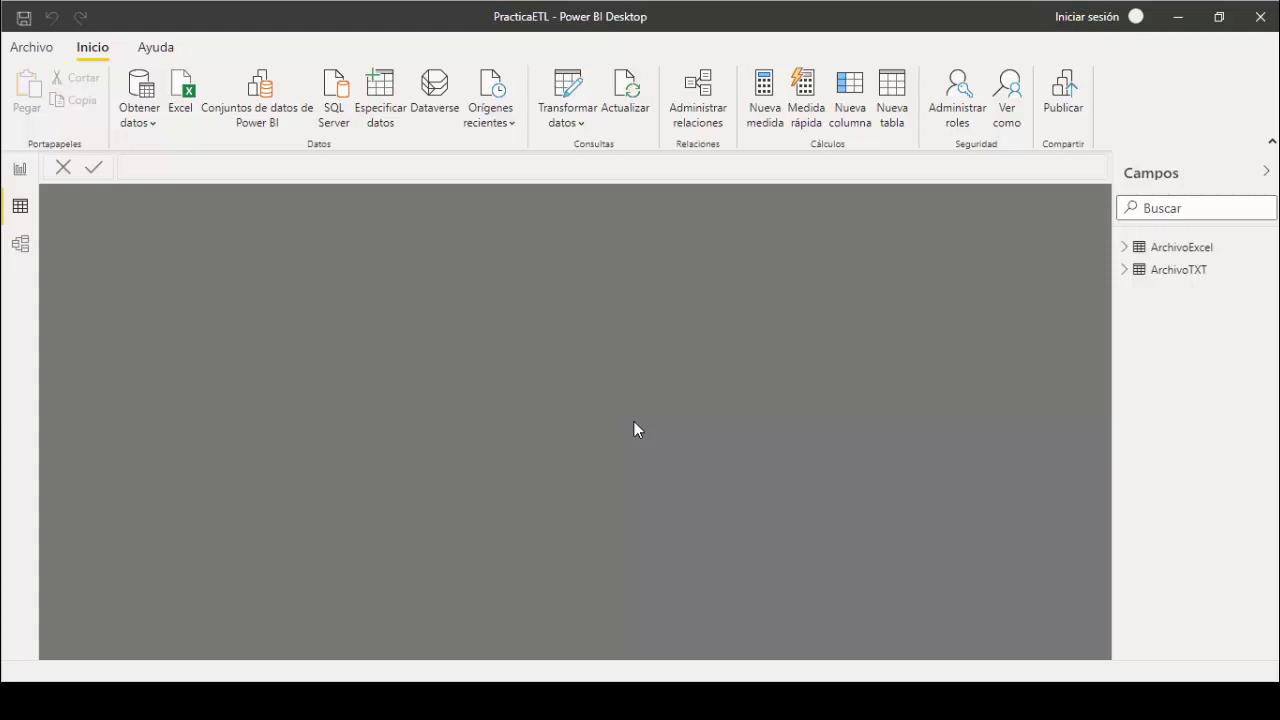
Step: Connect to the Excel workbook 3 Cargar datos_Archivo Excel_Hojas.xlsx as a new data source
click(149, 122)
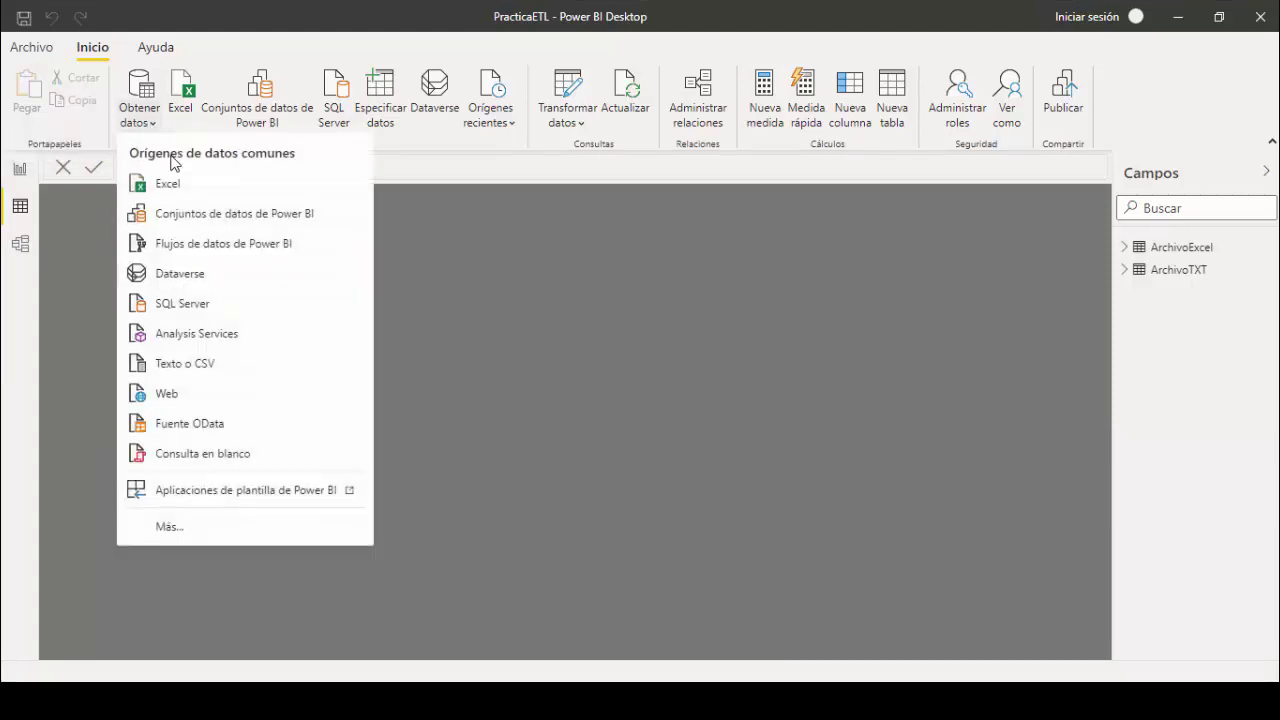
click(186, 186)
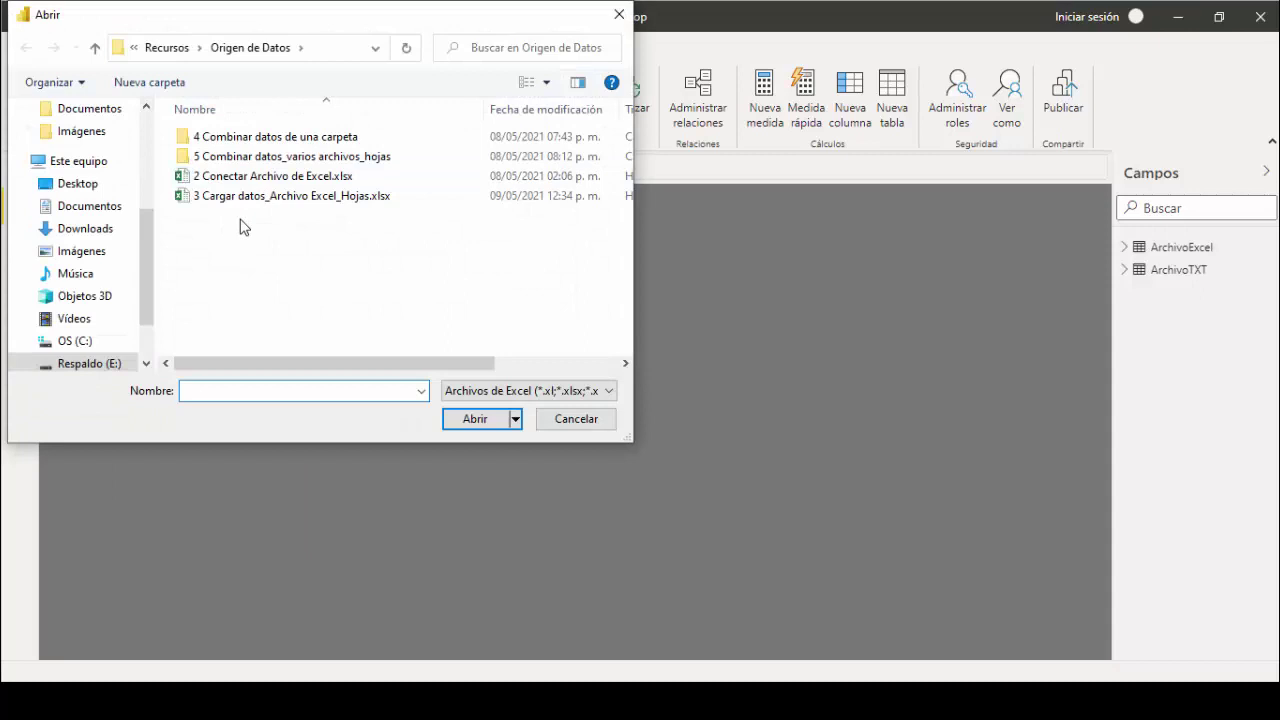
click(271, 201)
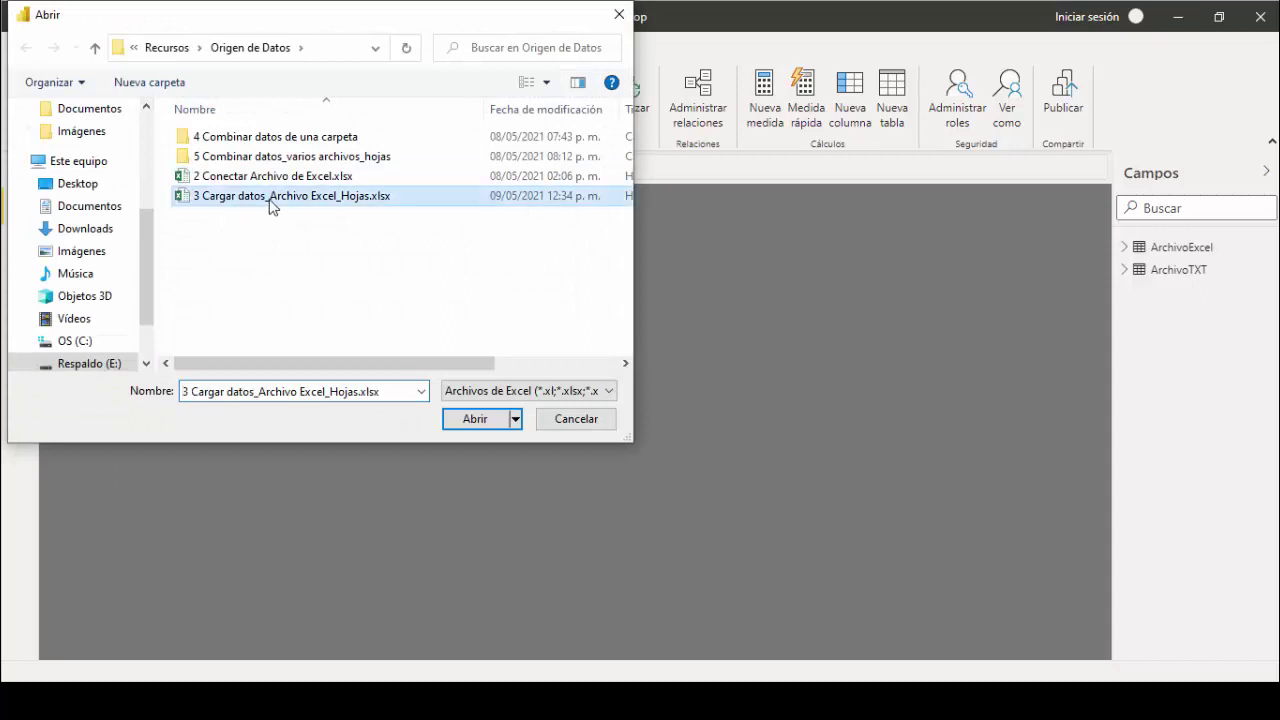
click(476, 418)
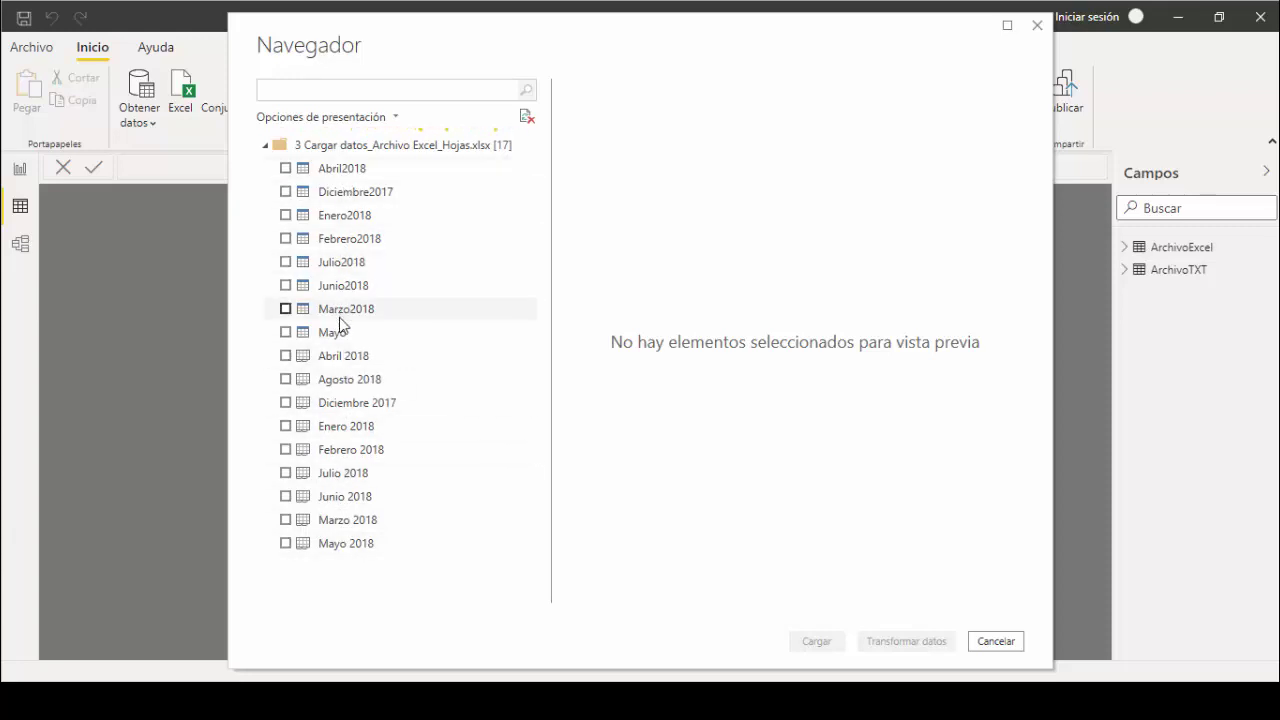
Step: Select the nine monthly sheets, Diciembre 2017 through Agosto 2018, and open them for transformation in the Power Query Editor
click(286, 380)
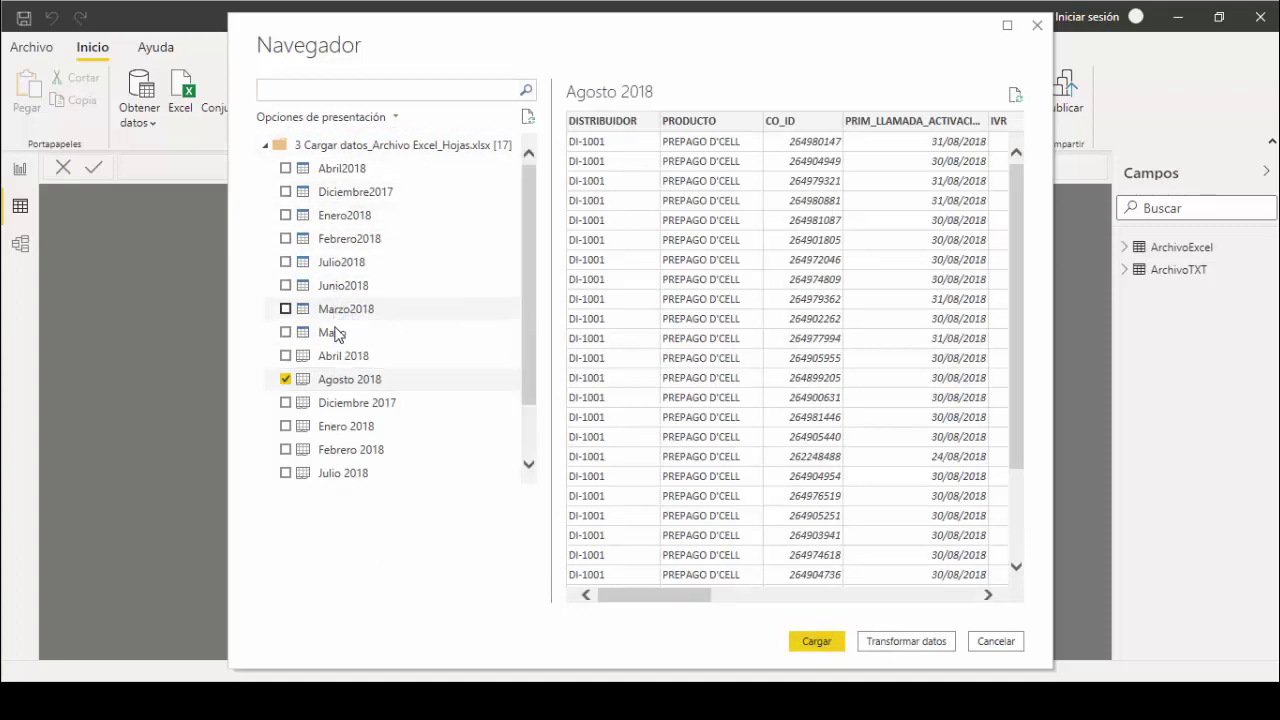
click(286, 356)
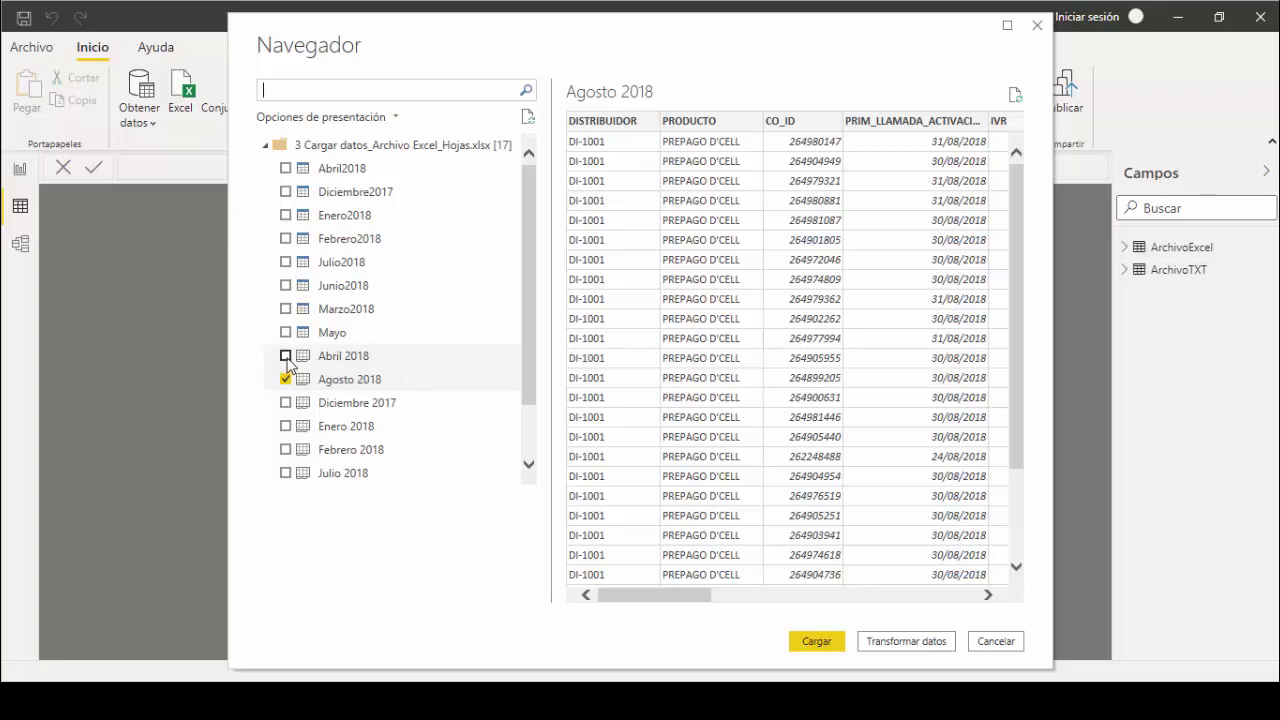
click(286, 403)
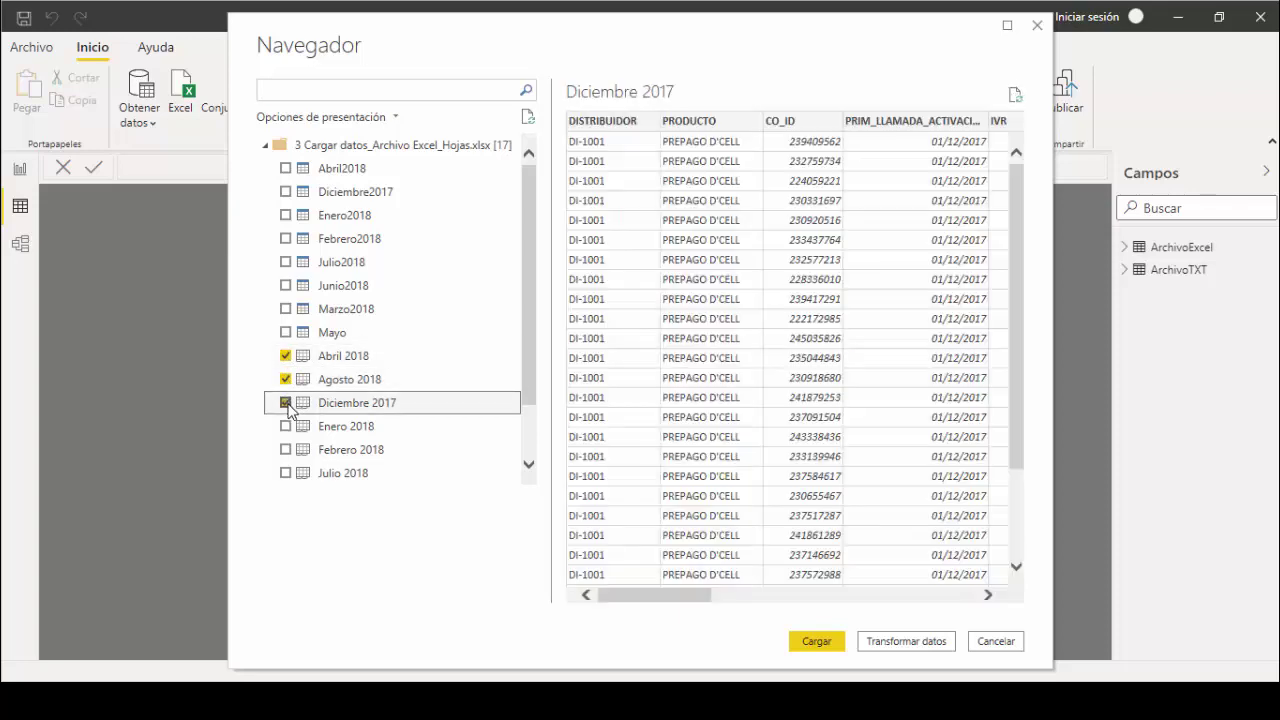
click(286, 426)
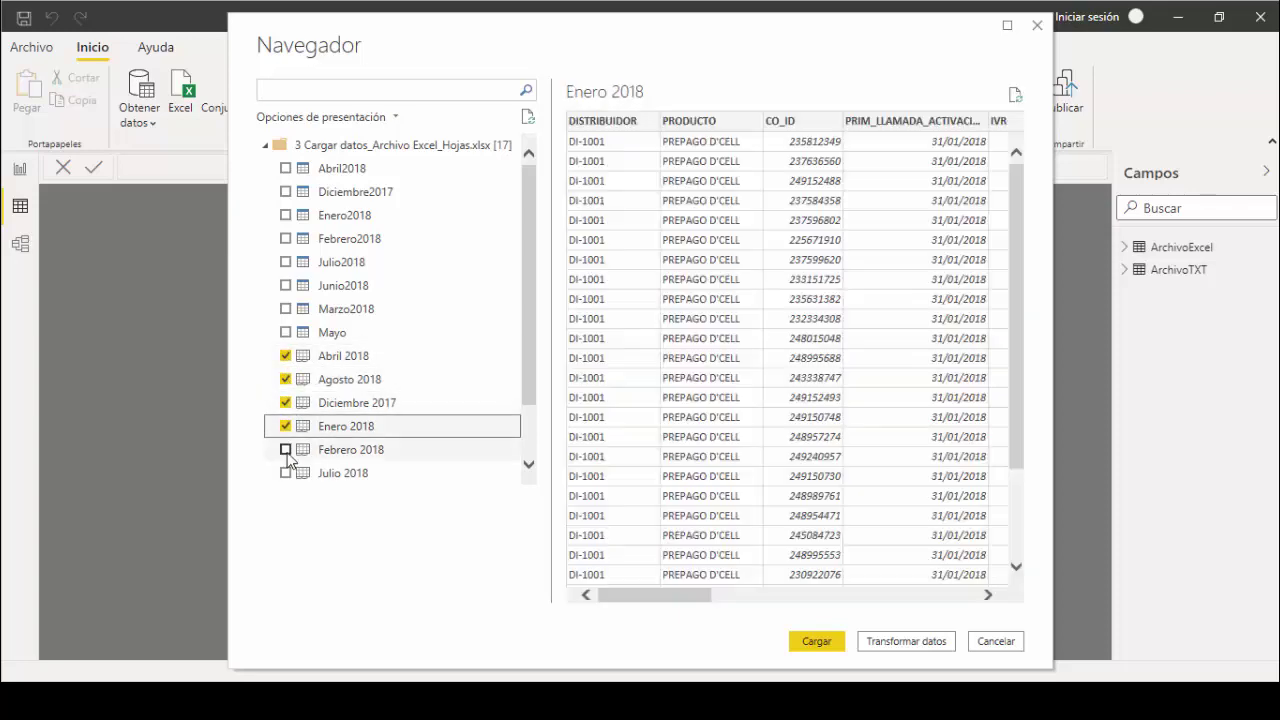
click(286, 450)
click(286, 478)
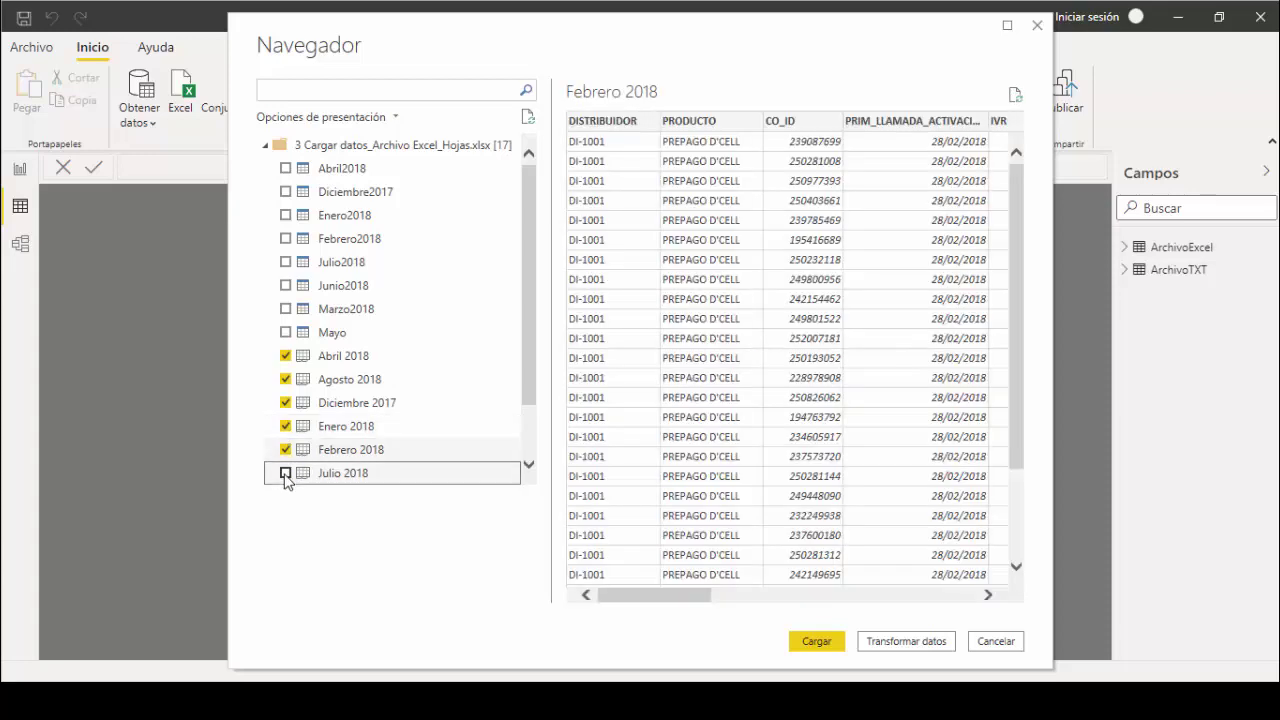
scroll(410, 366, down, 1)
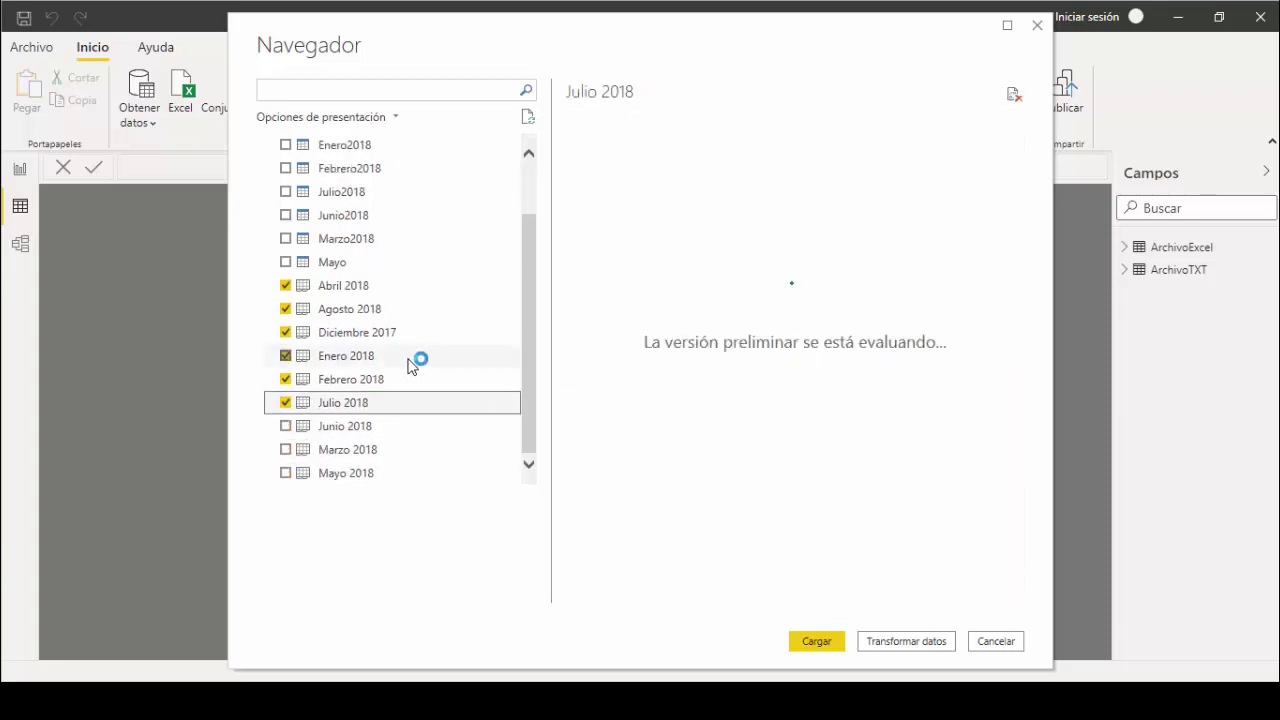
click(286, 426)
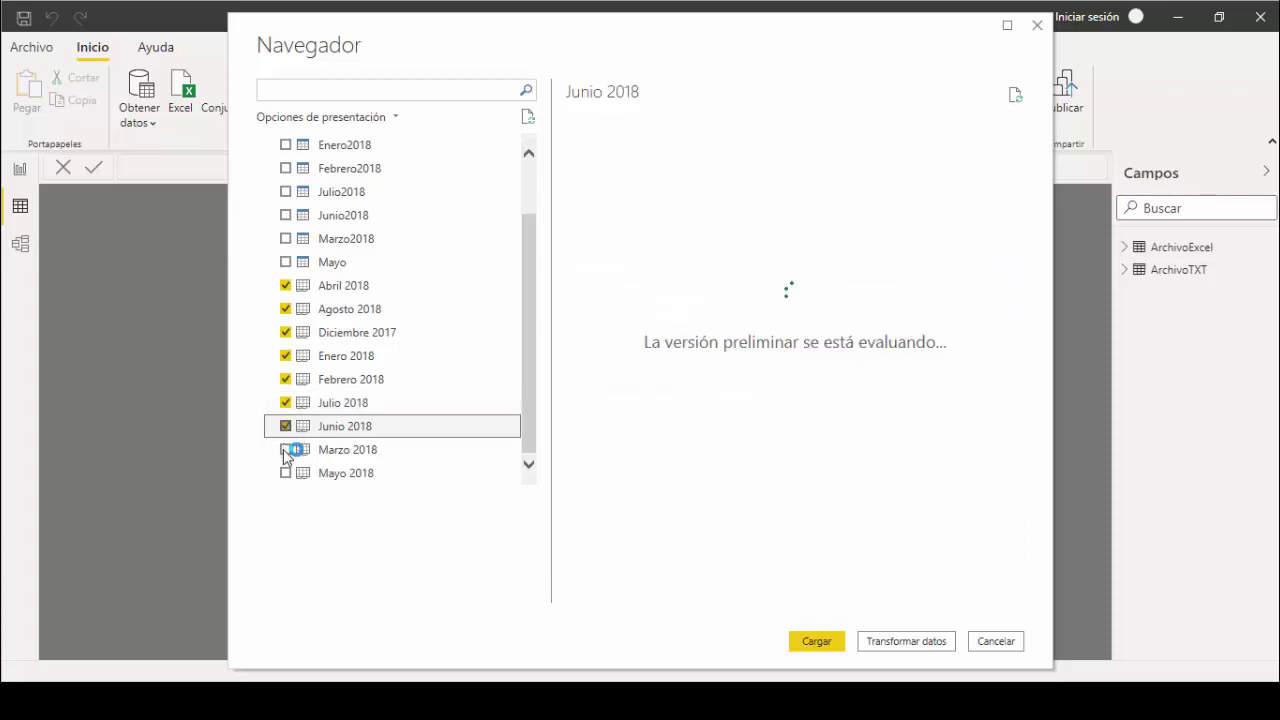
click(286, 451)
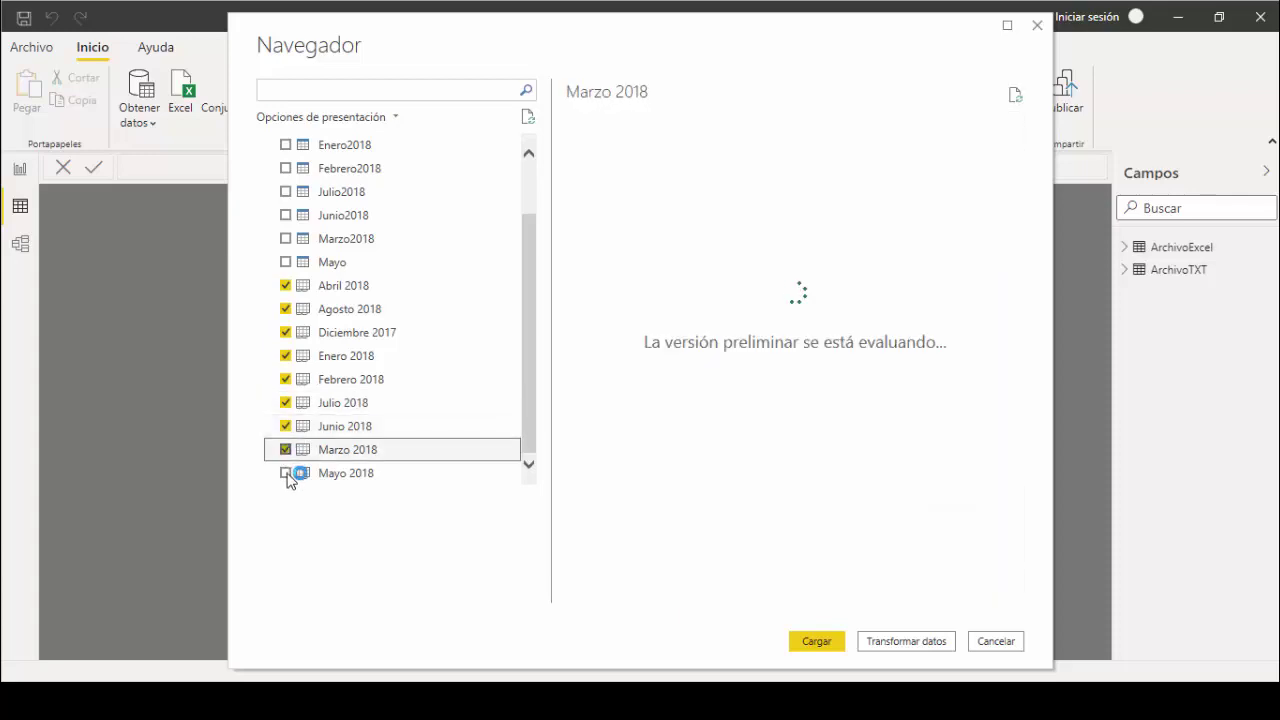
click(288, 476)
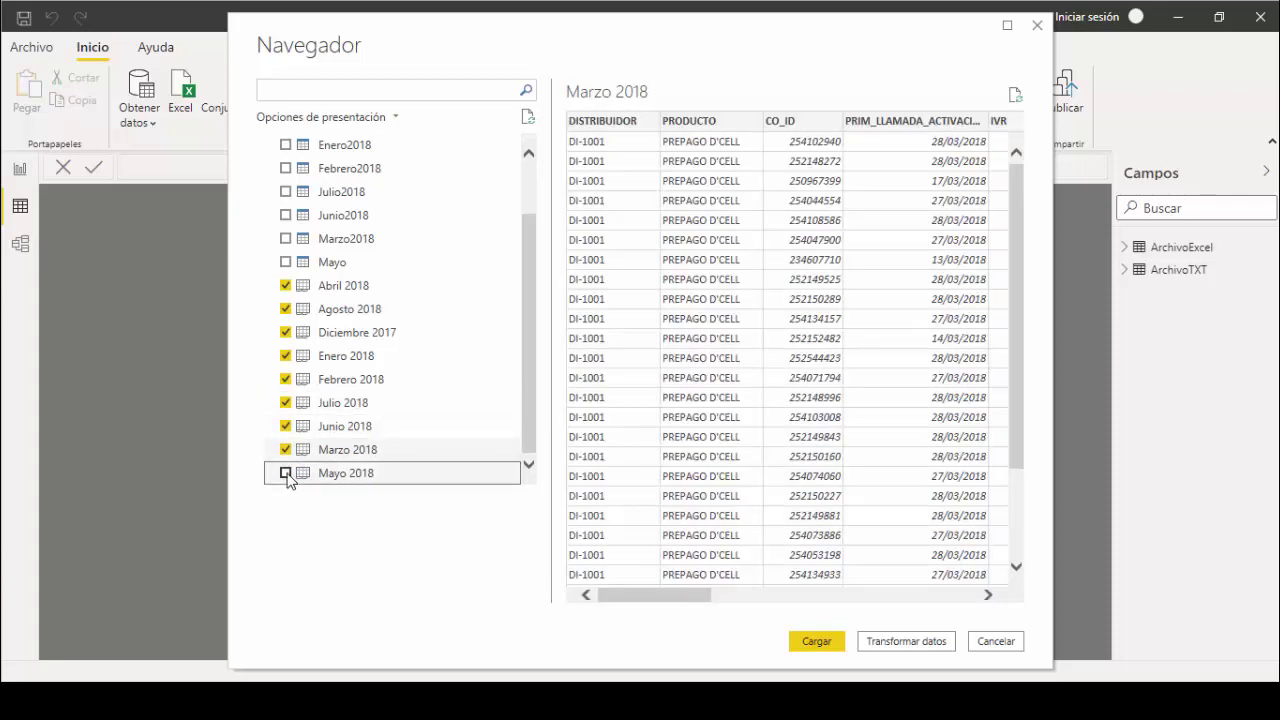
click(287, 475)
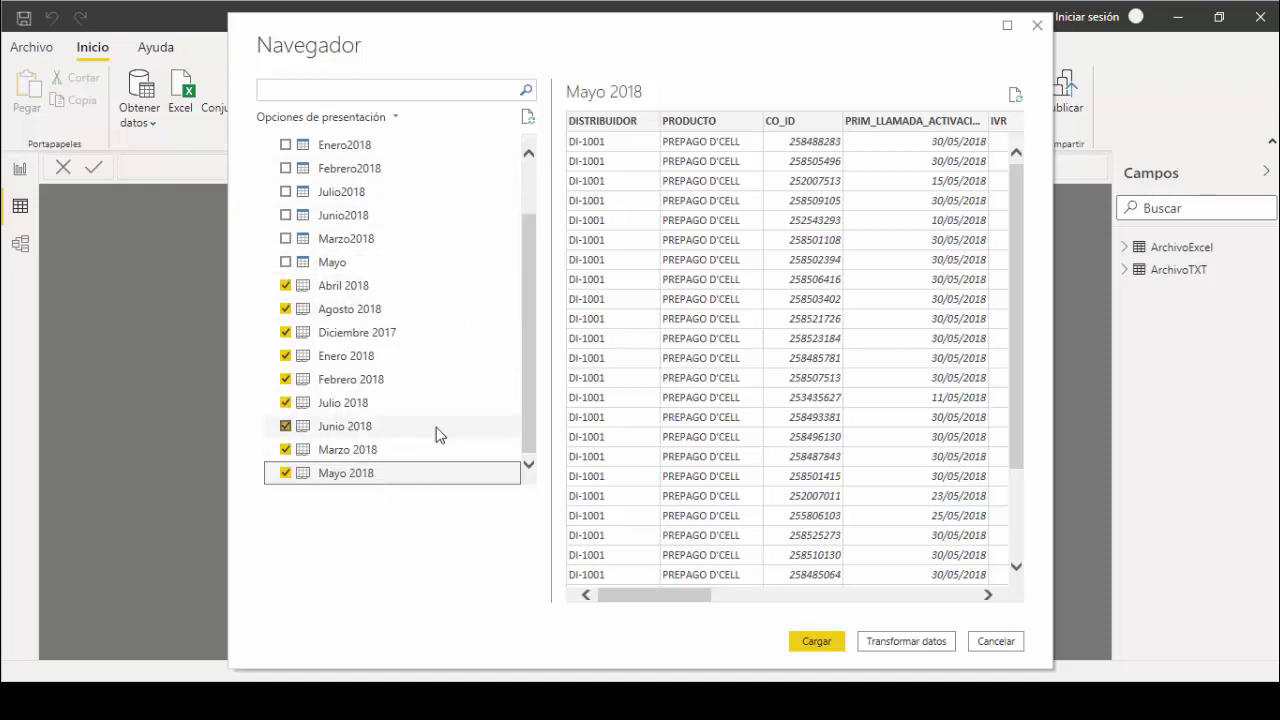
click(907, 642)
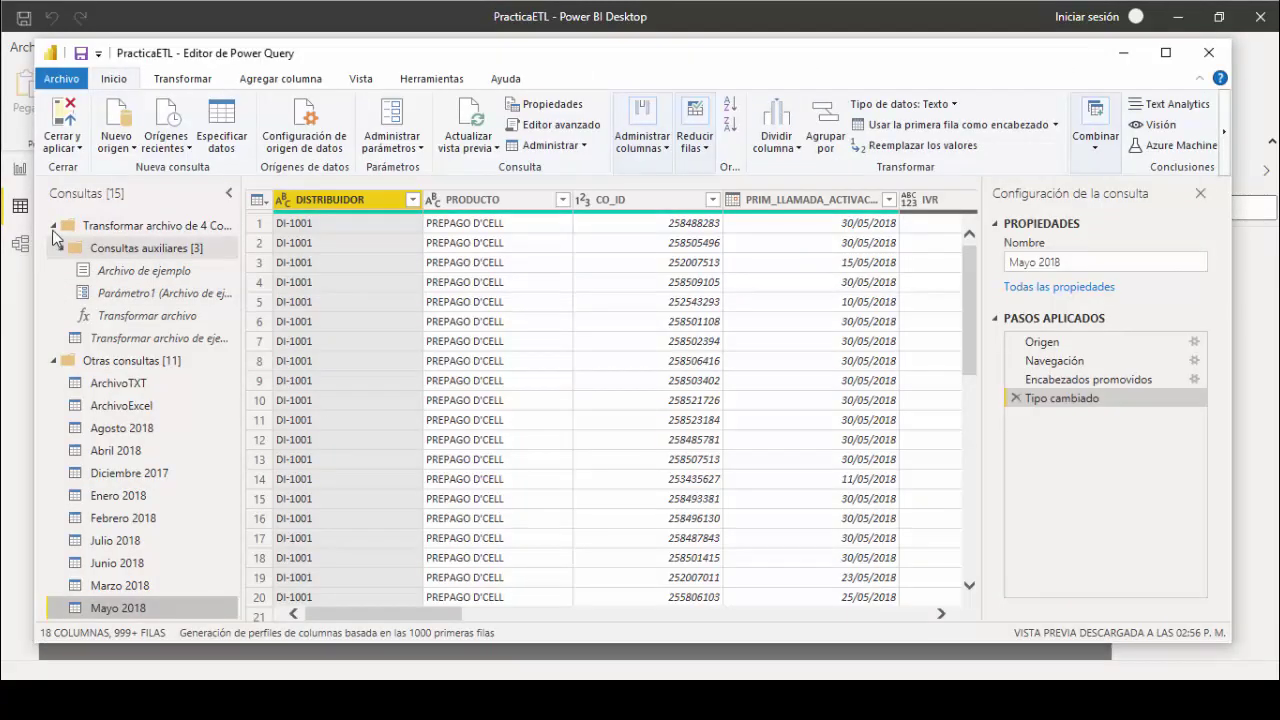
Step: Collapse the file-transformation query group and delete the monthly queries from Abril 2018 through Mayo 2018, keeping only Agosto 2018
click(53, 228)
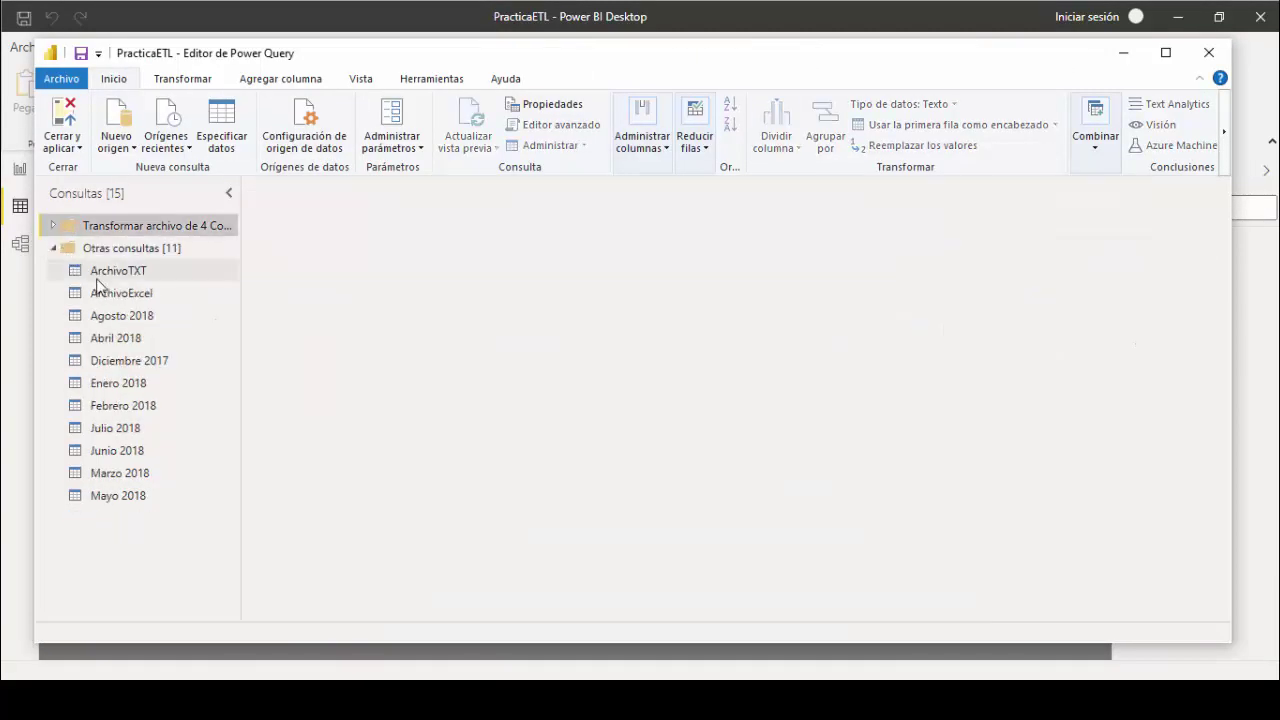
click(137, 318)
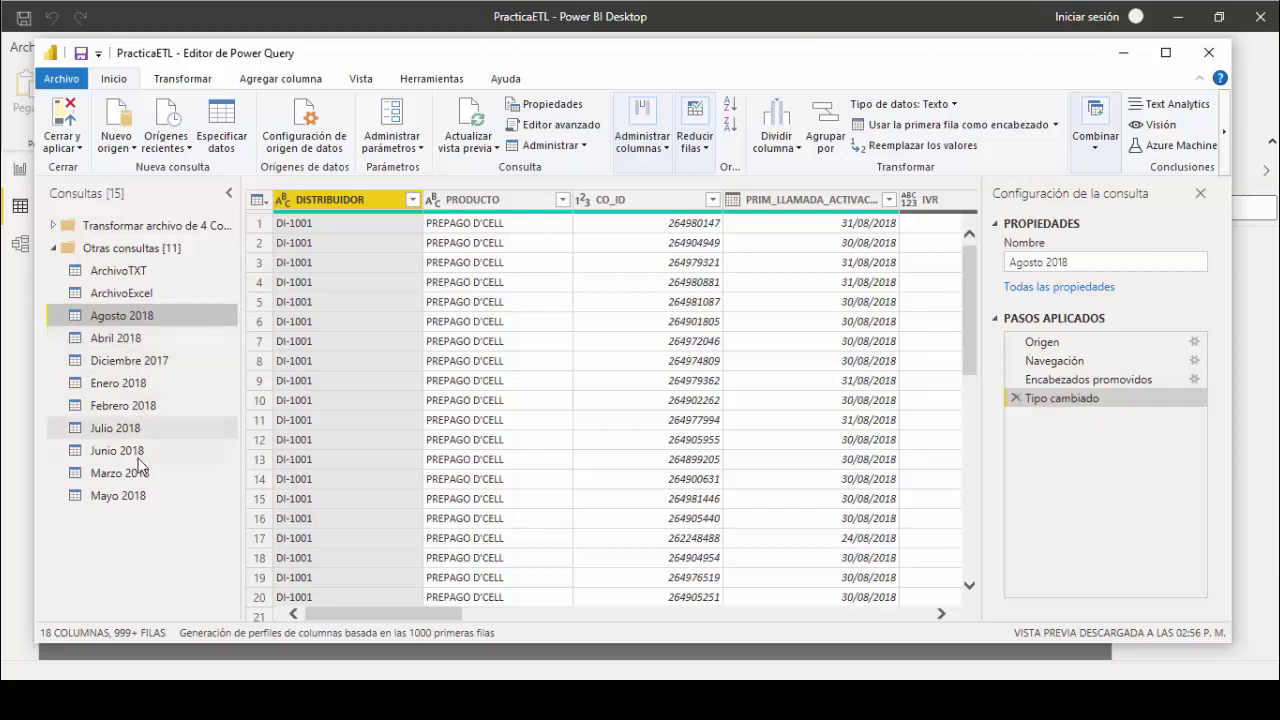
click(137, 341)
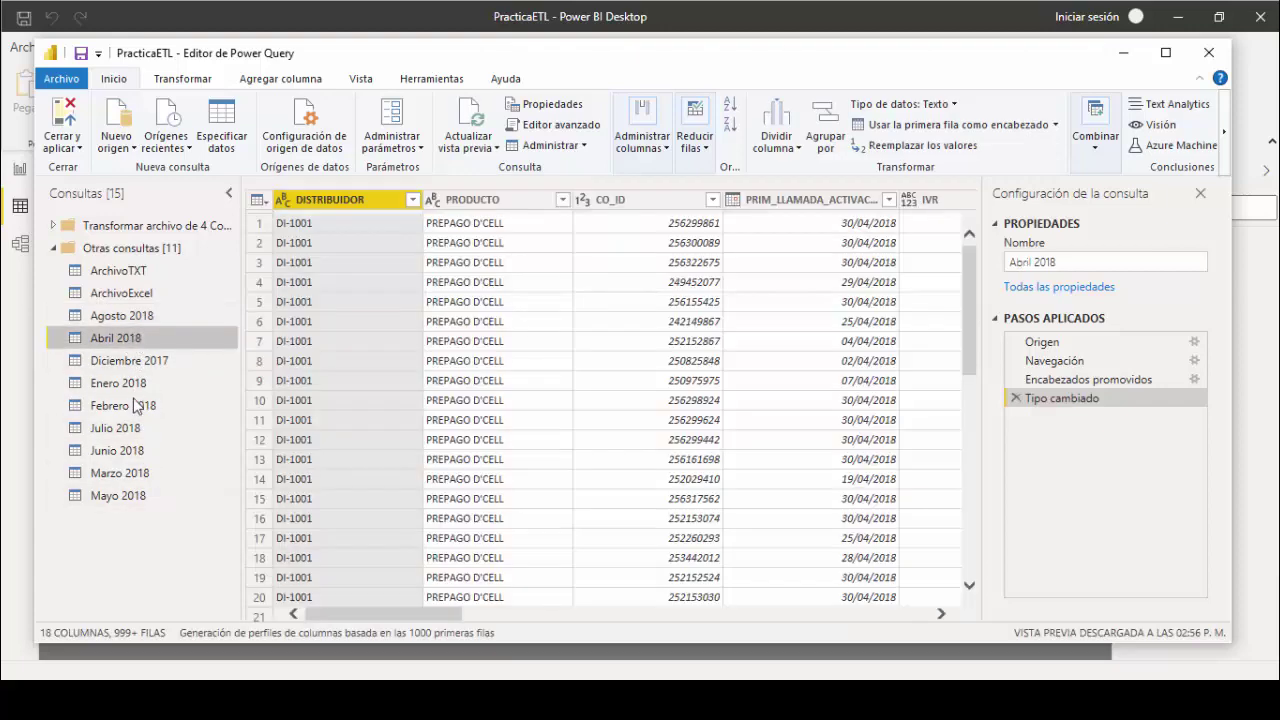
shift+click(130, 497)
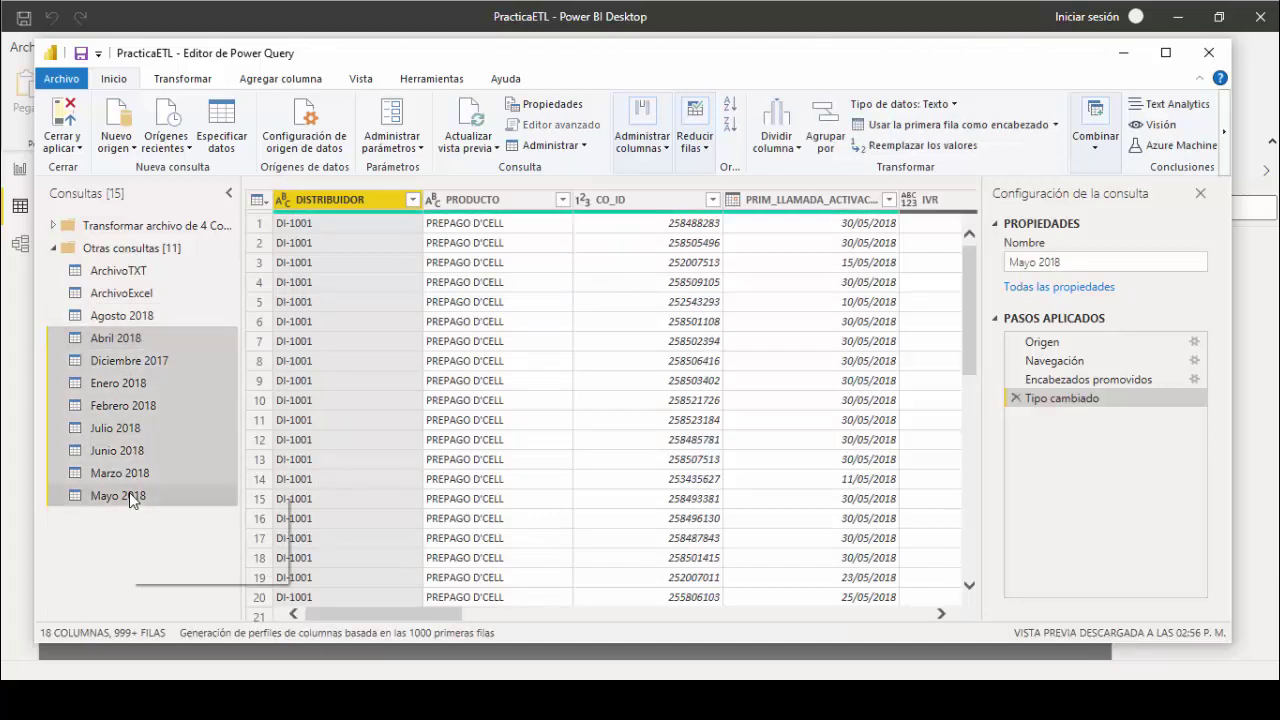
right_click(129, 492)
click(186, 550)
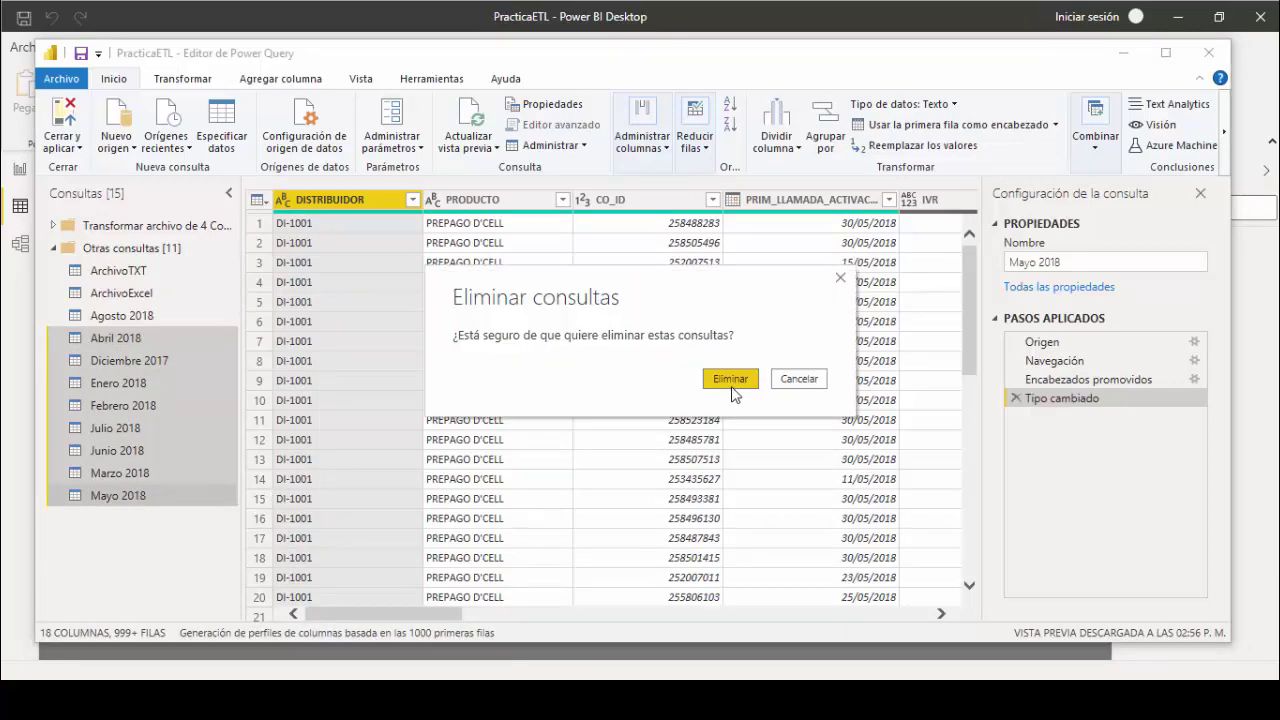
click(731, 380)
Step: Go back to the Origen step of the Agosto 2018 query and preview the Diciembre 2017 sheet's table
click(140, 322)
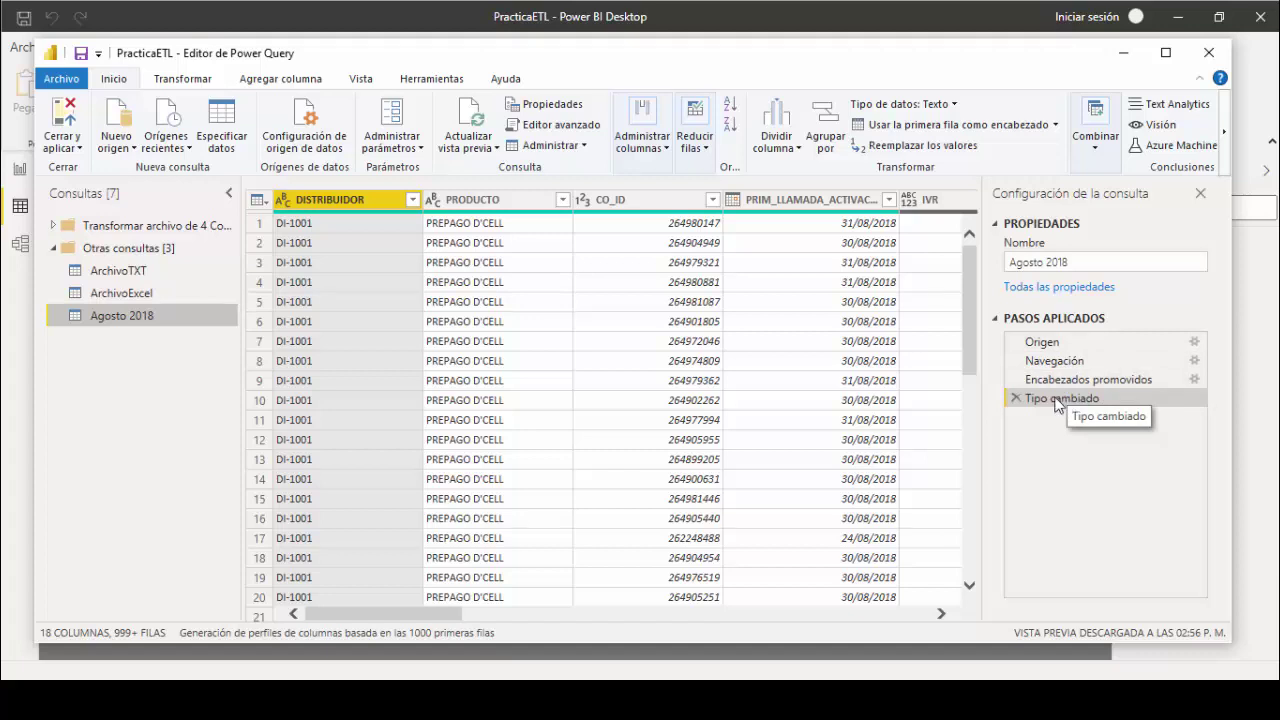
click(1042, 342)
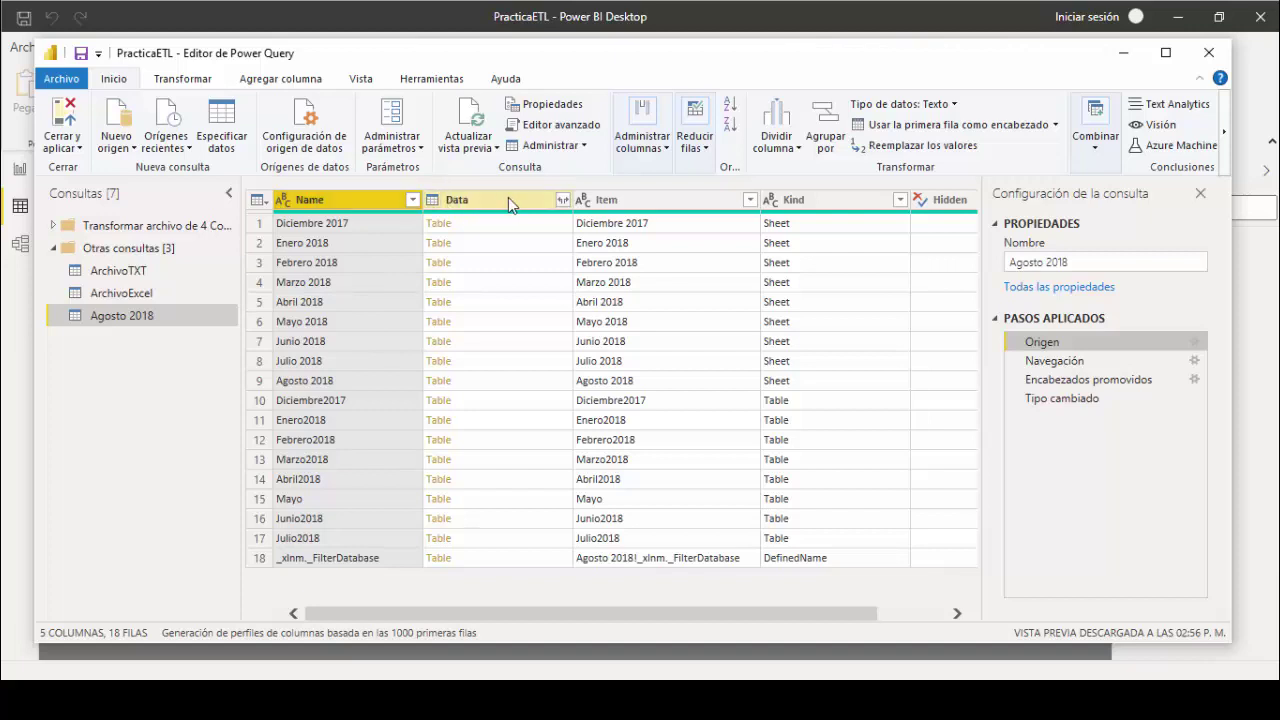
click(517, 226)
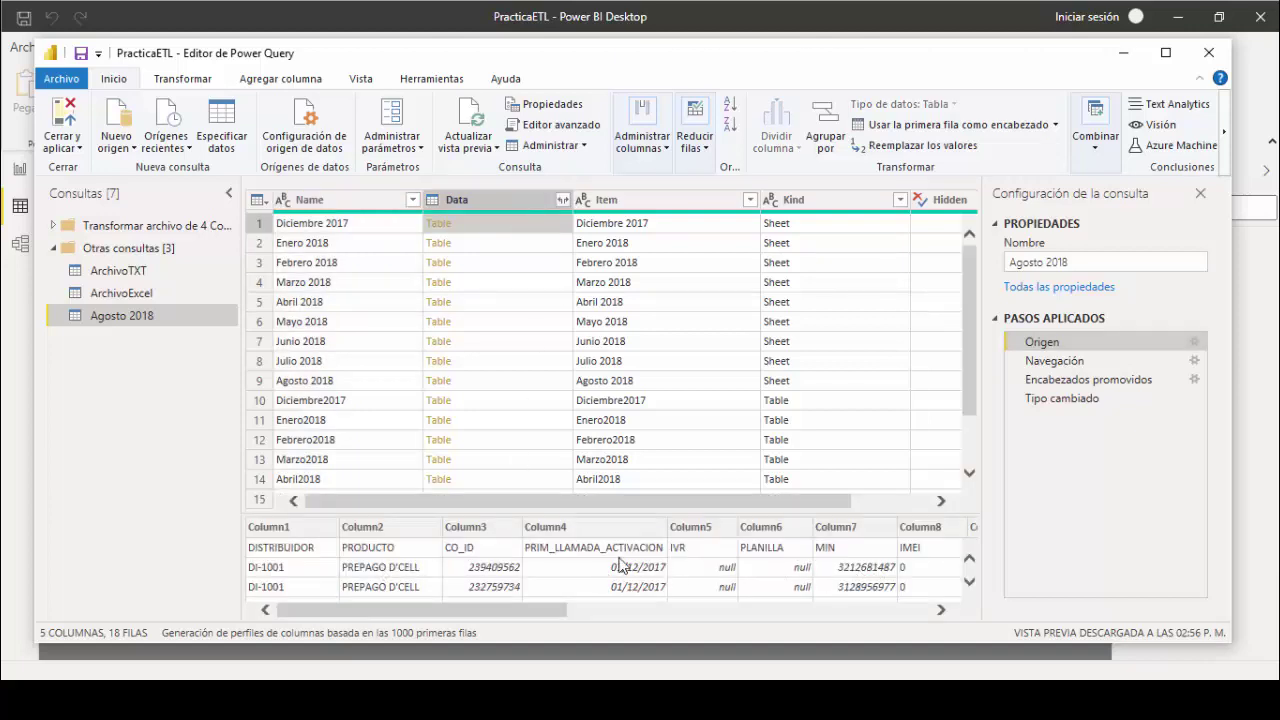
click(705, 199)
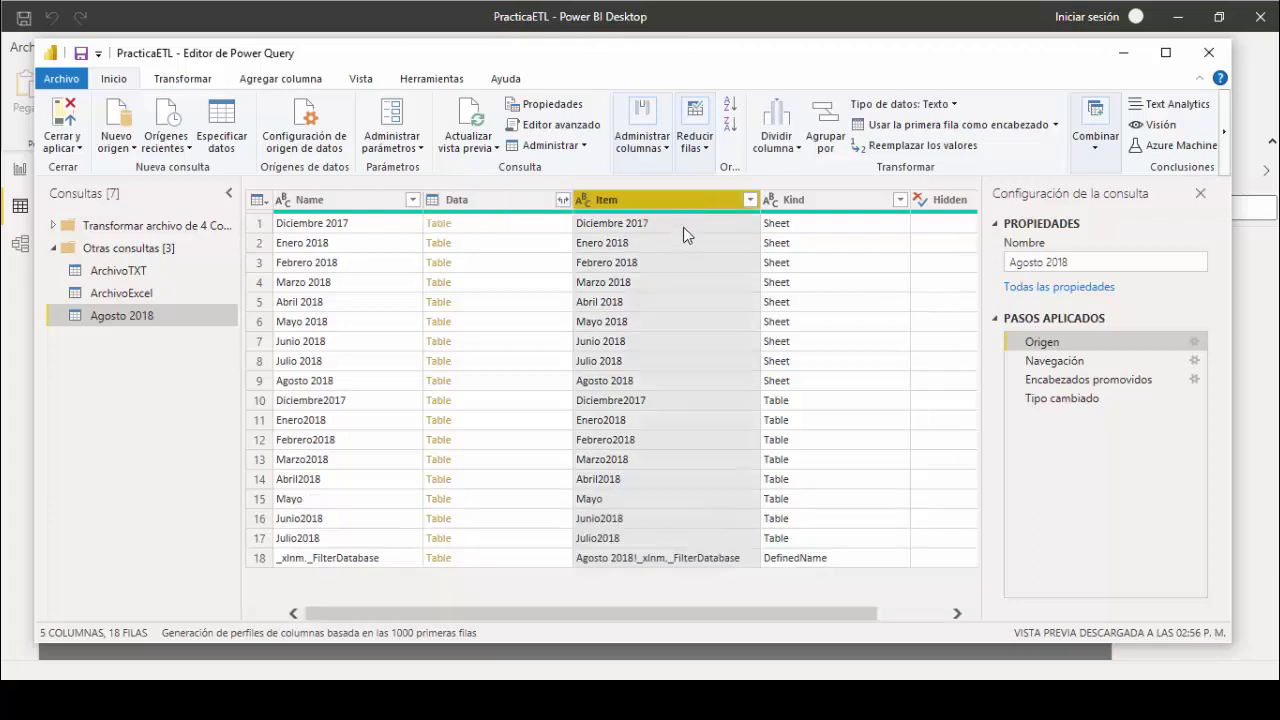
Step: Filter the Kind column after the Origen step to keep only the Sheet rows
click(857, 201)
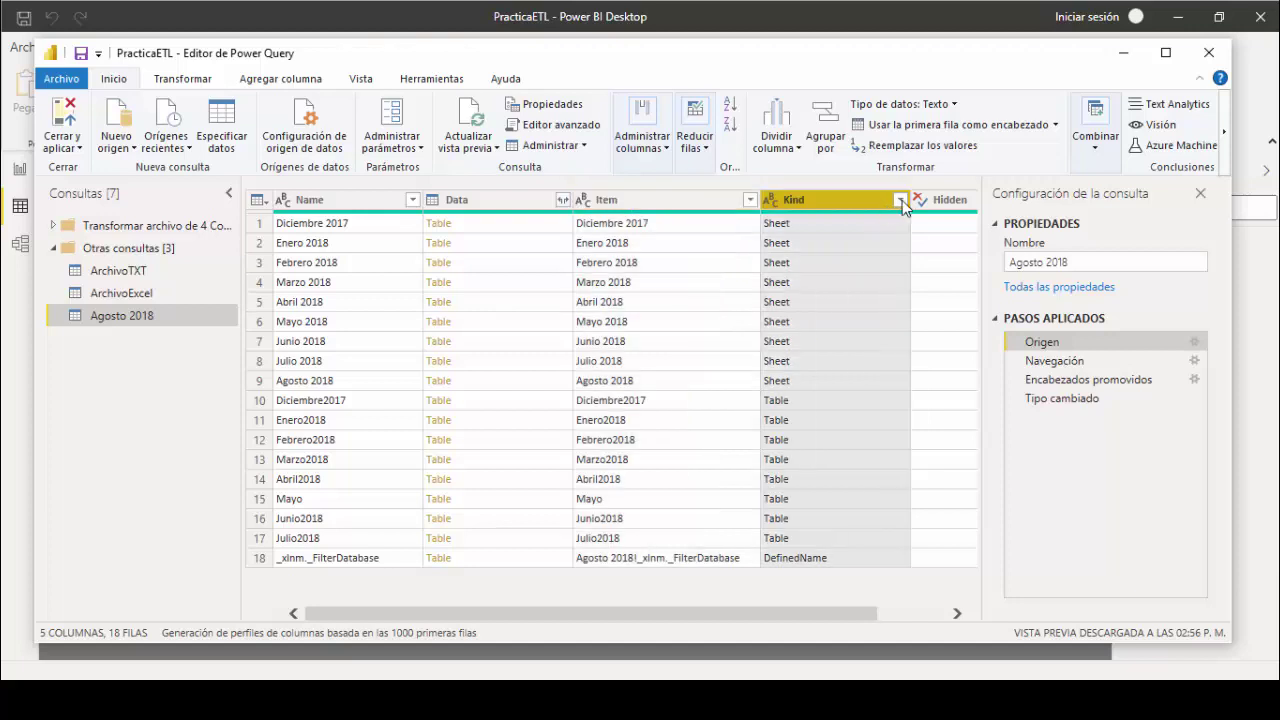
click(900, 200)
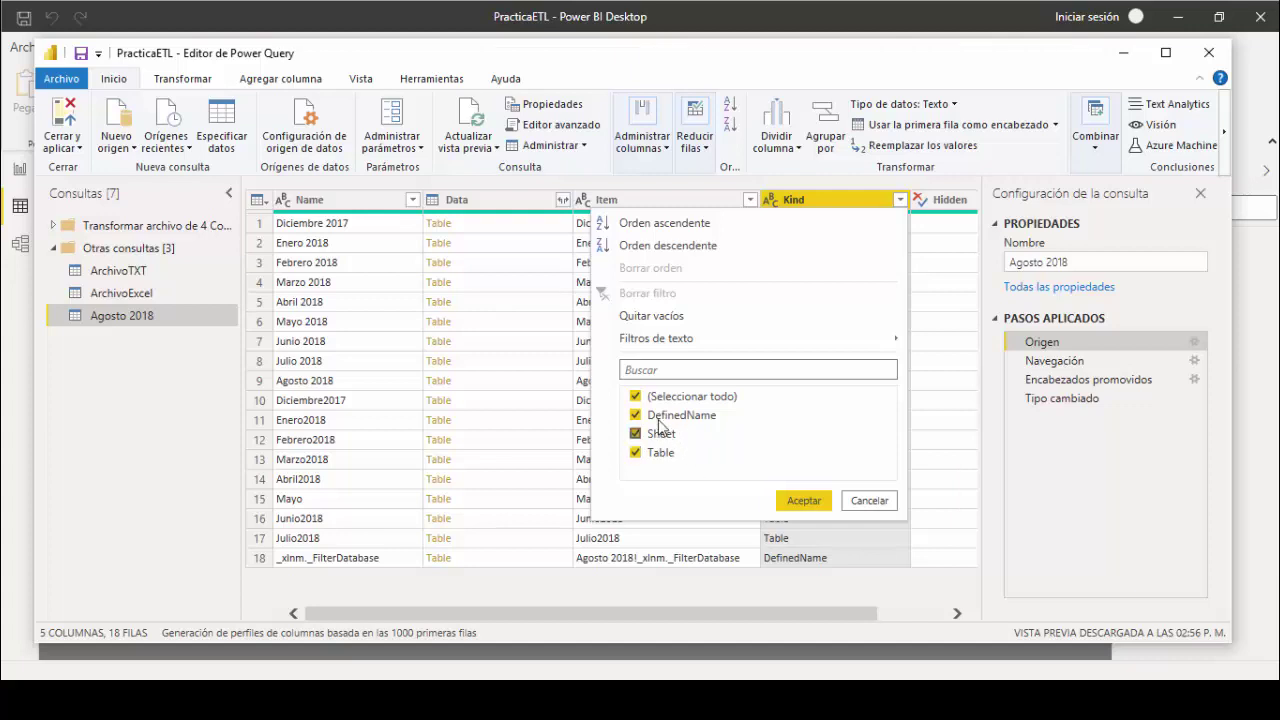
click(636, 397)
click(635, 435)
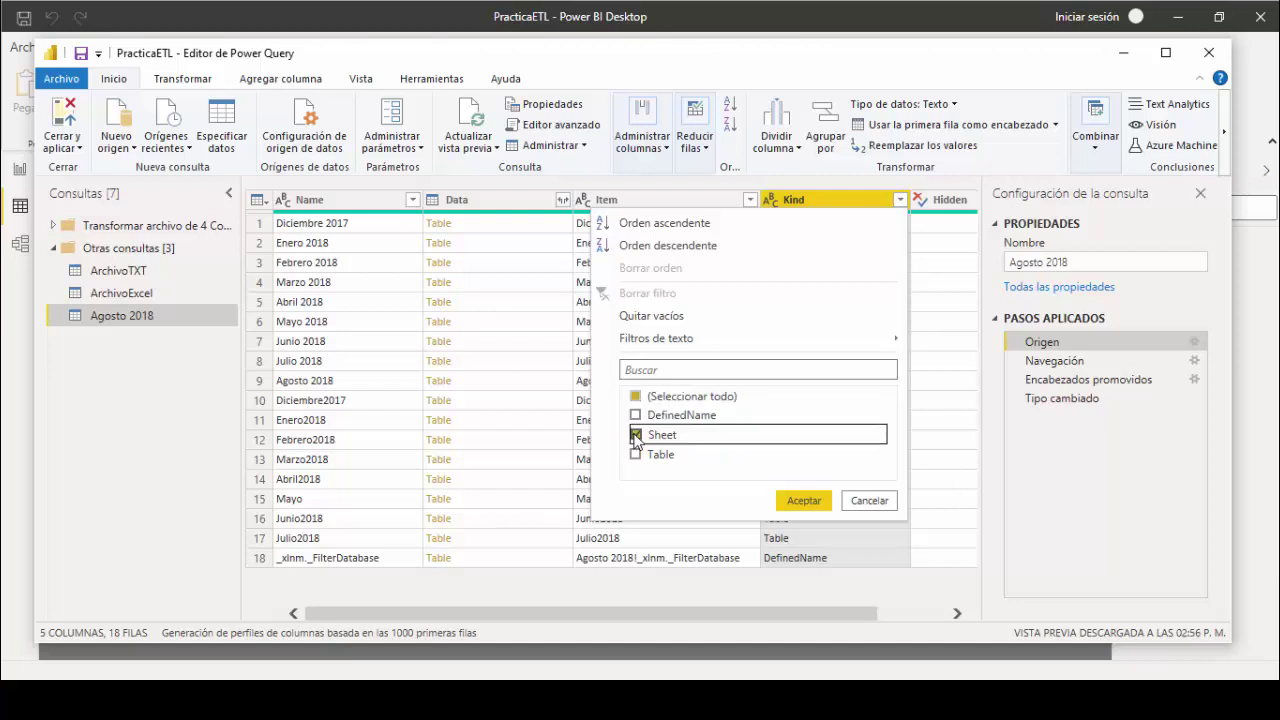
click(806, 503)
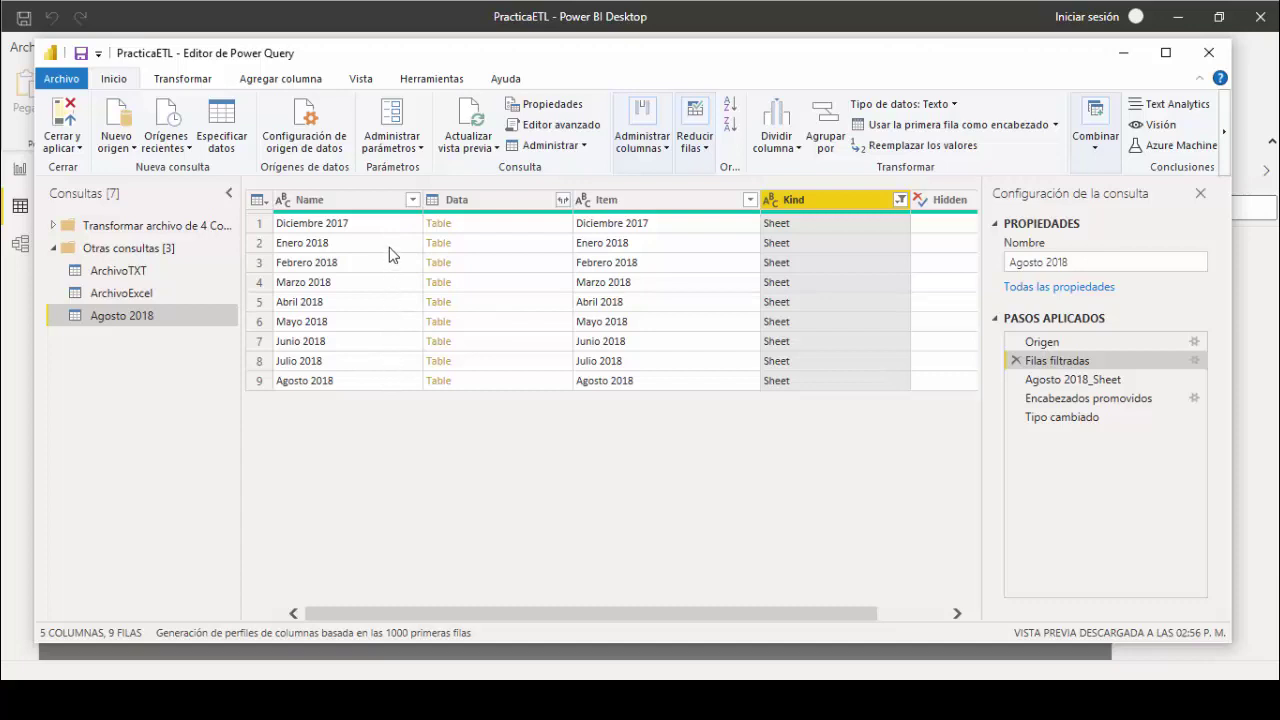
Step: Remove the Item, Kind and Hidden columns, inserting the removal as an intermediate query step
drag(803, 614, 840, 602)
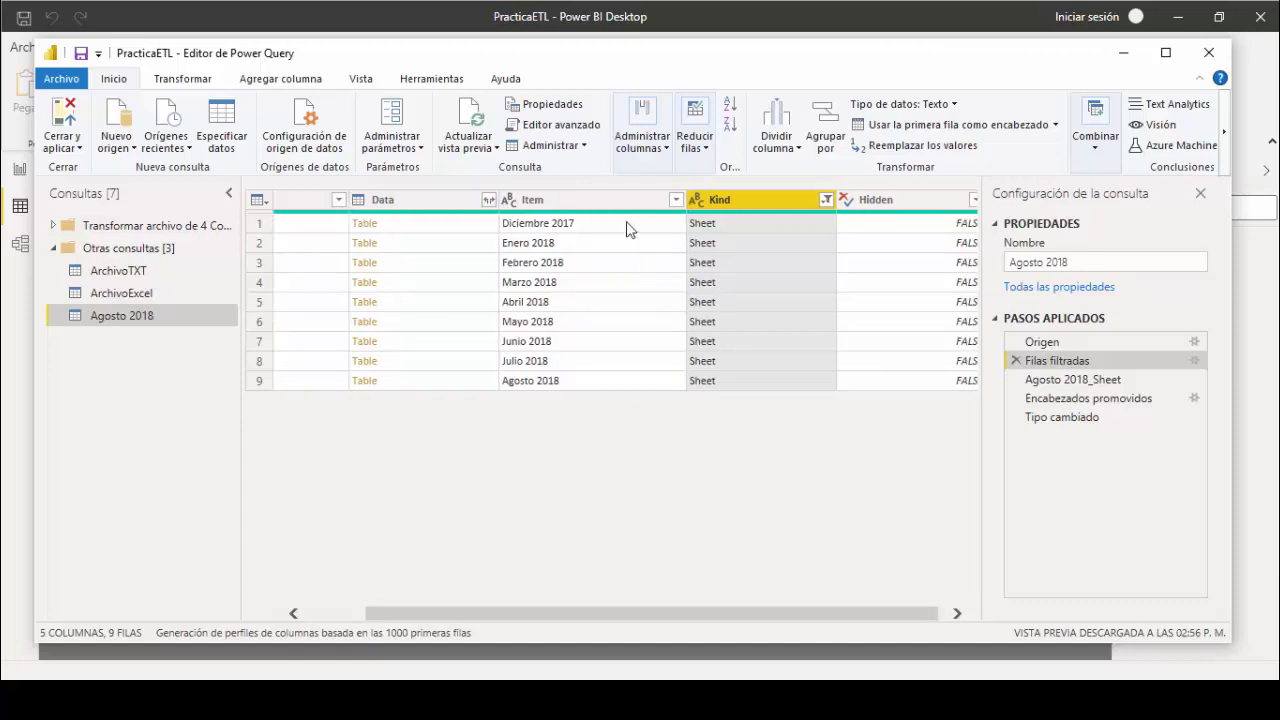
click(600, 200)
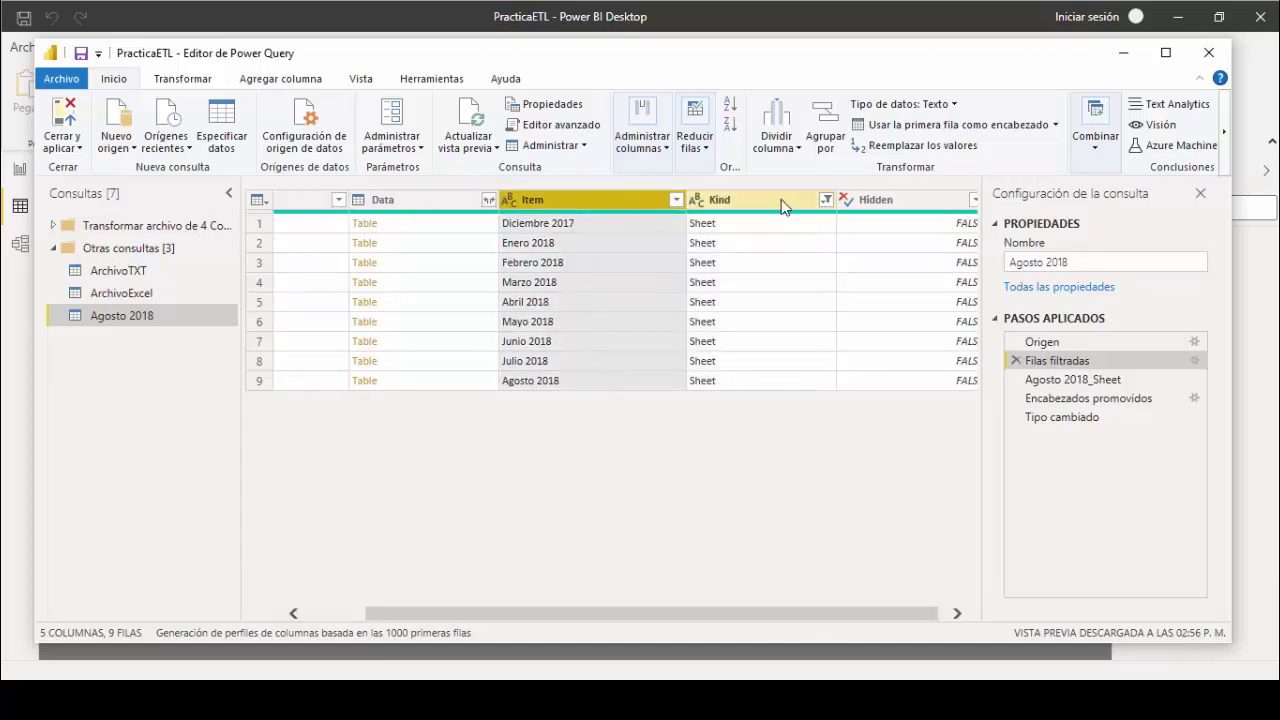
shift+click(877, 198)
right_click(877, 198)
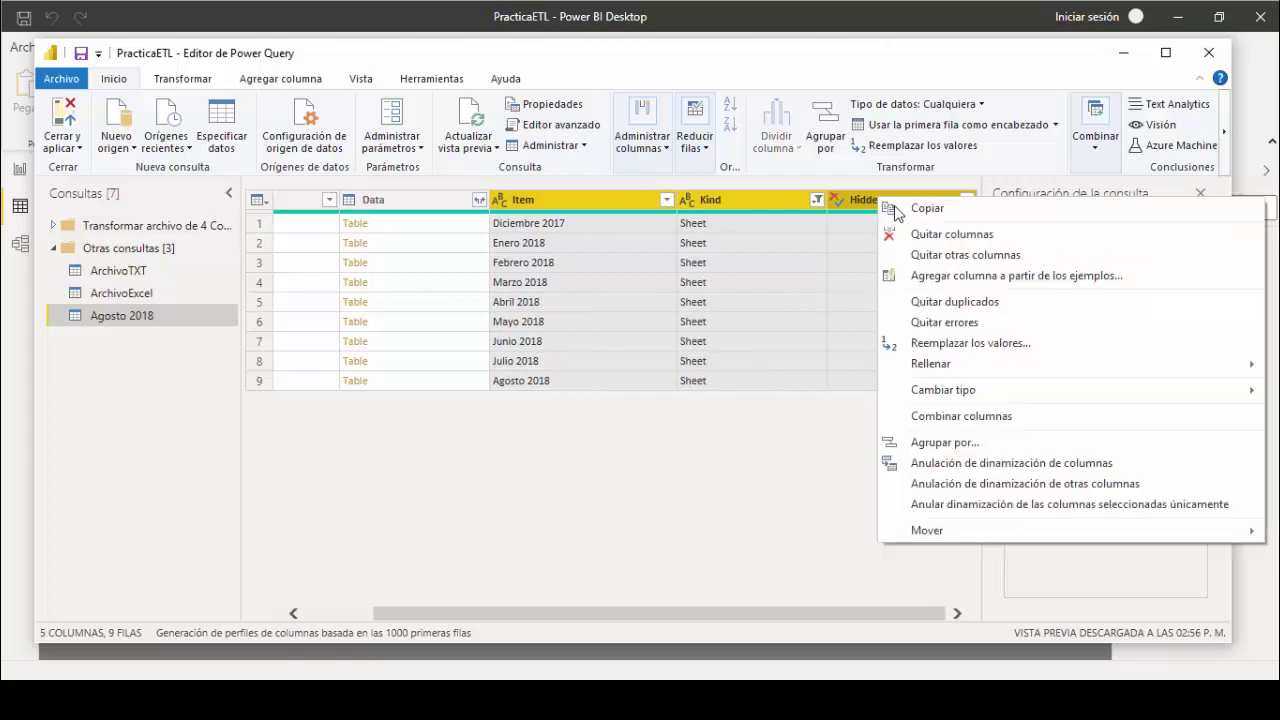
click(912, 234)
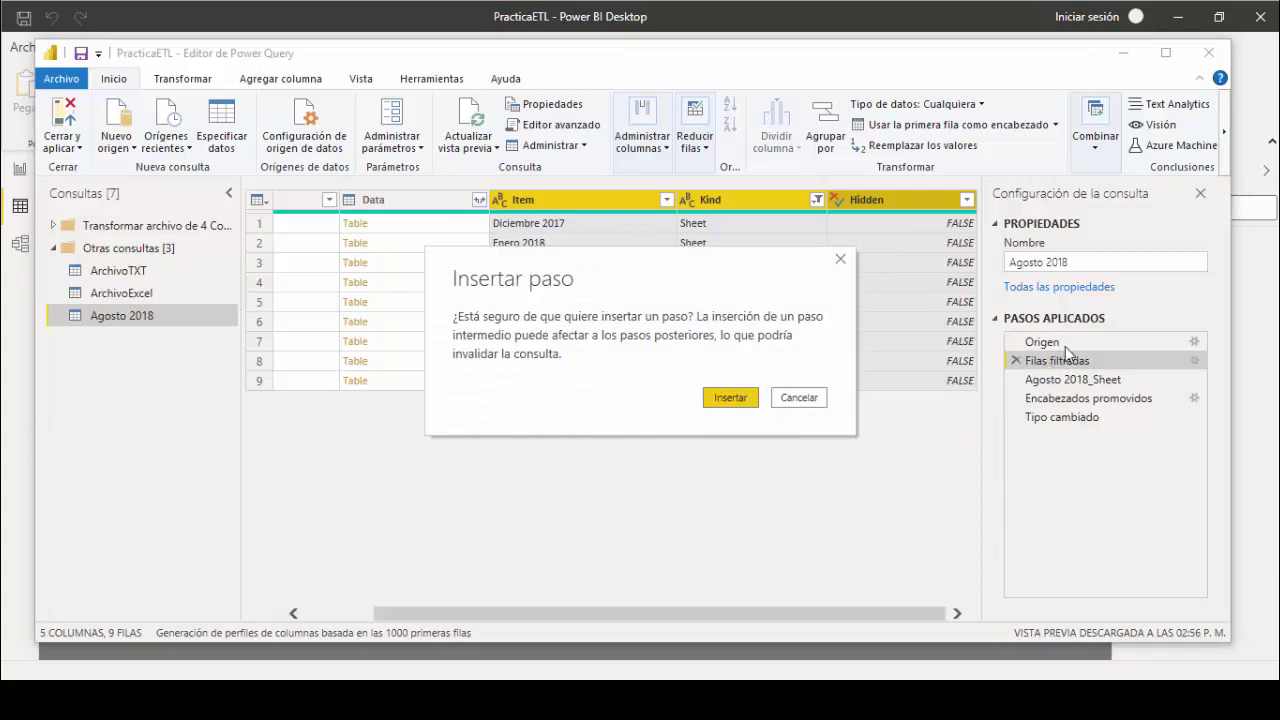
click(730, 400)
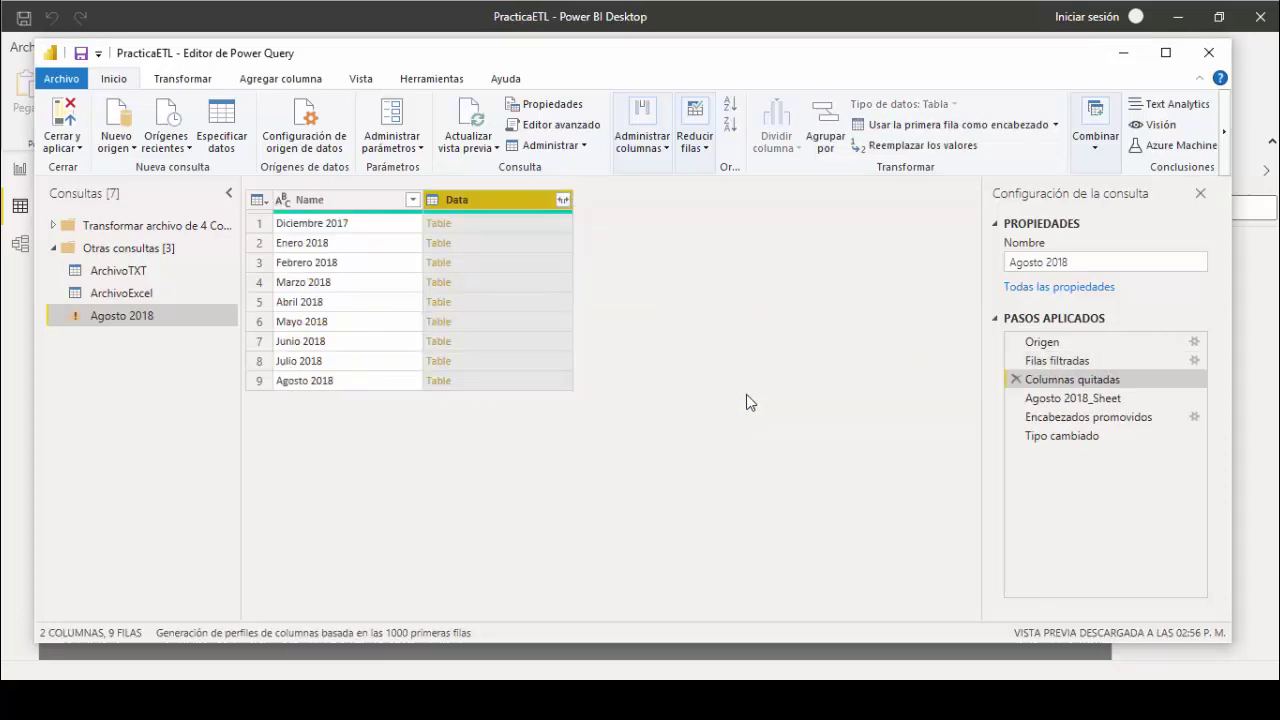
Step: Delete the Tipo cambiado, Encabezados promovidos and Agosto 2018_Sheet steps from the Agosto 2018 query
click(1055, 403)
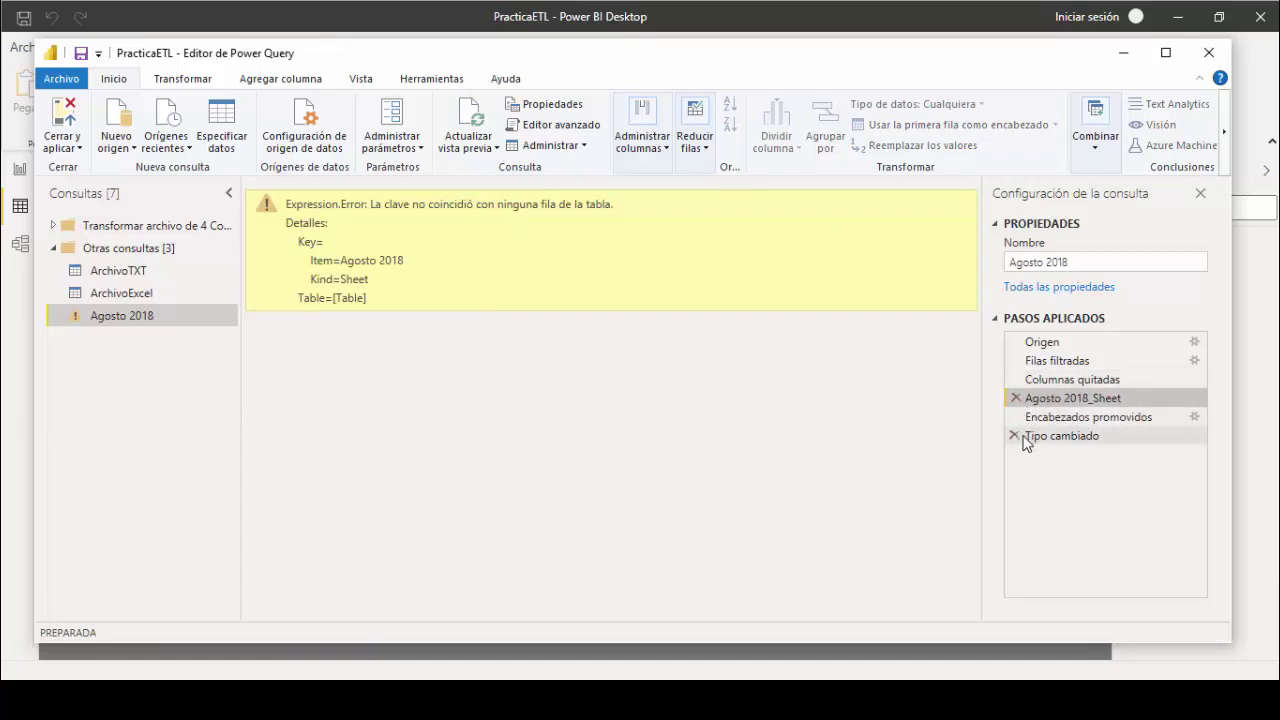
click(1016, 436)
click(1016, 418)
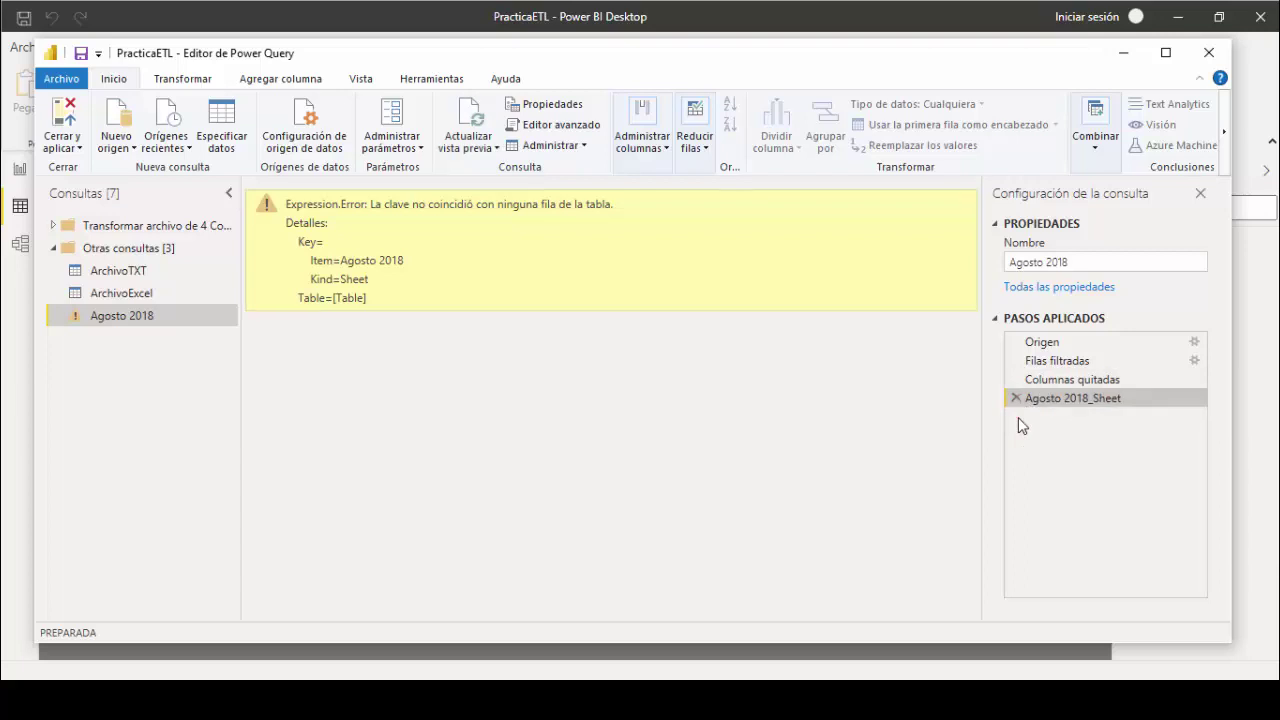
click(1016, 398)
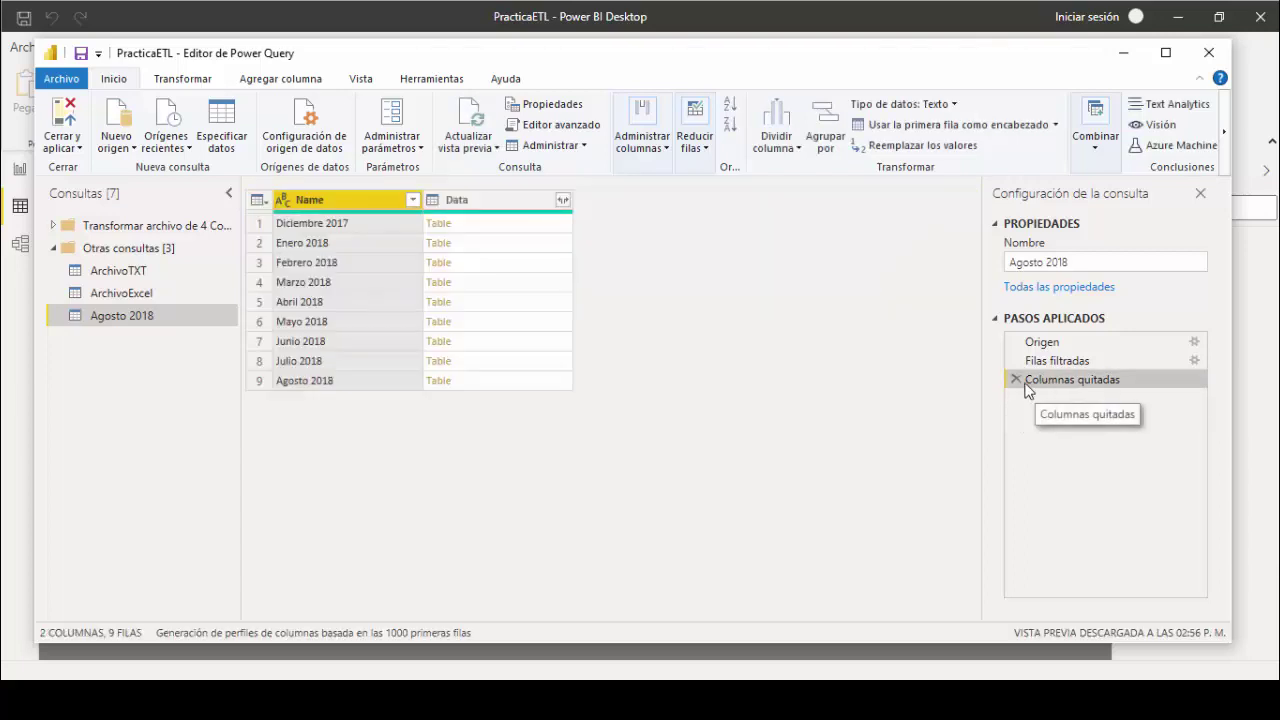
Step: Expand all columns of the Data tables without using the original column name as a prefix
click(515, 205)
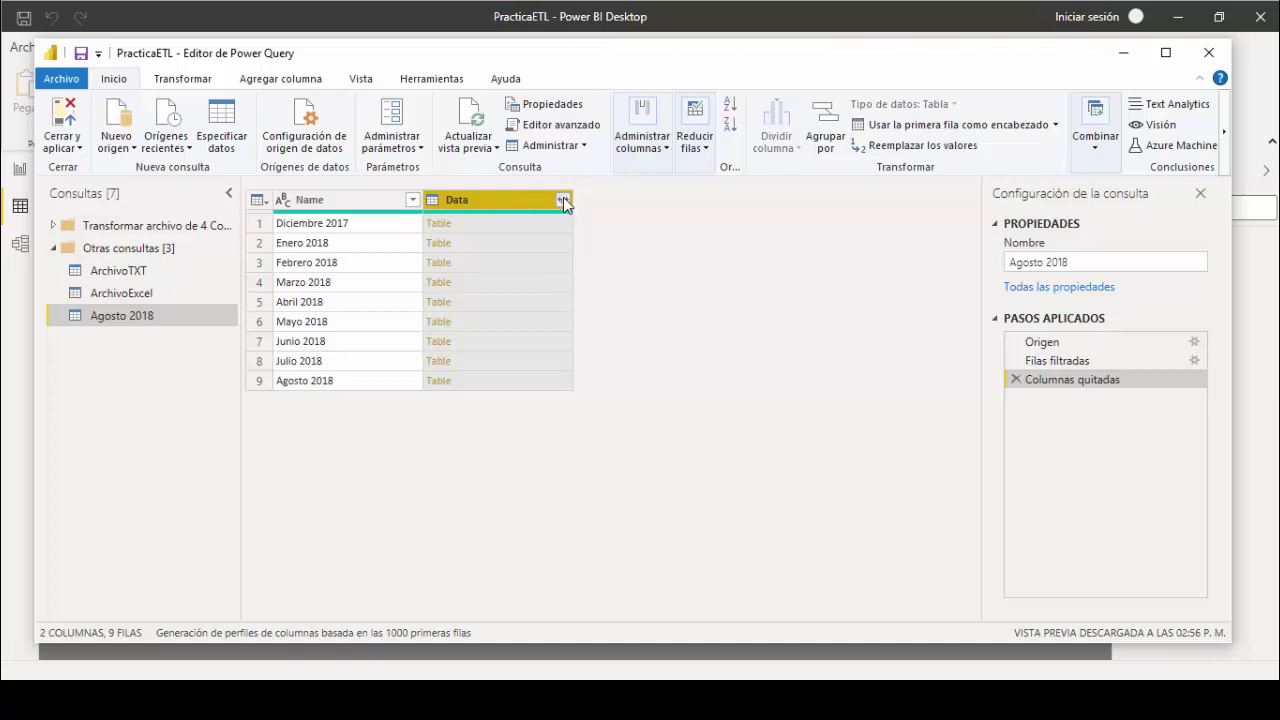
click(563, 199)
drag(548, 370, 550, 426)
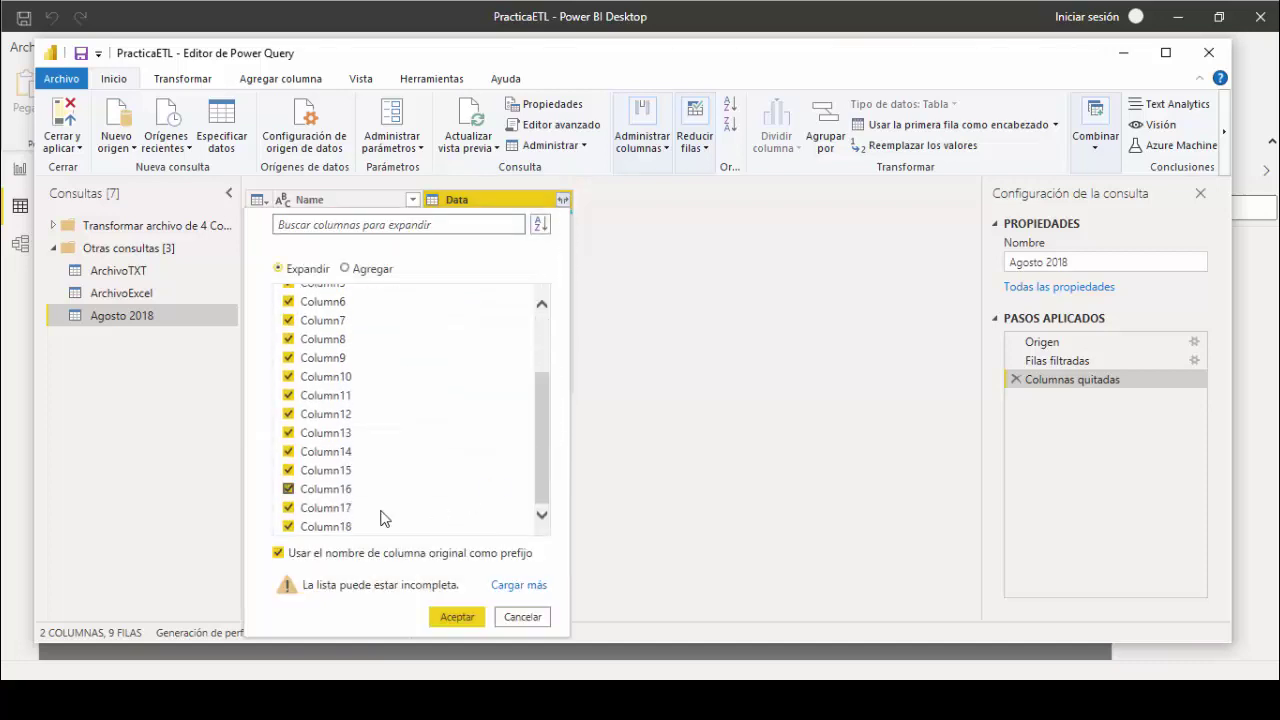
click(279, 554)
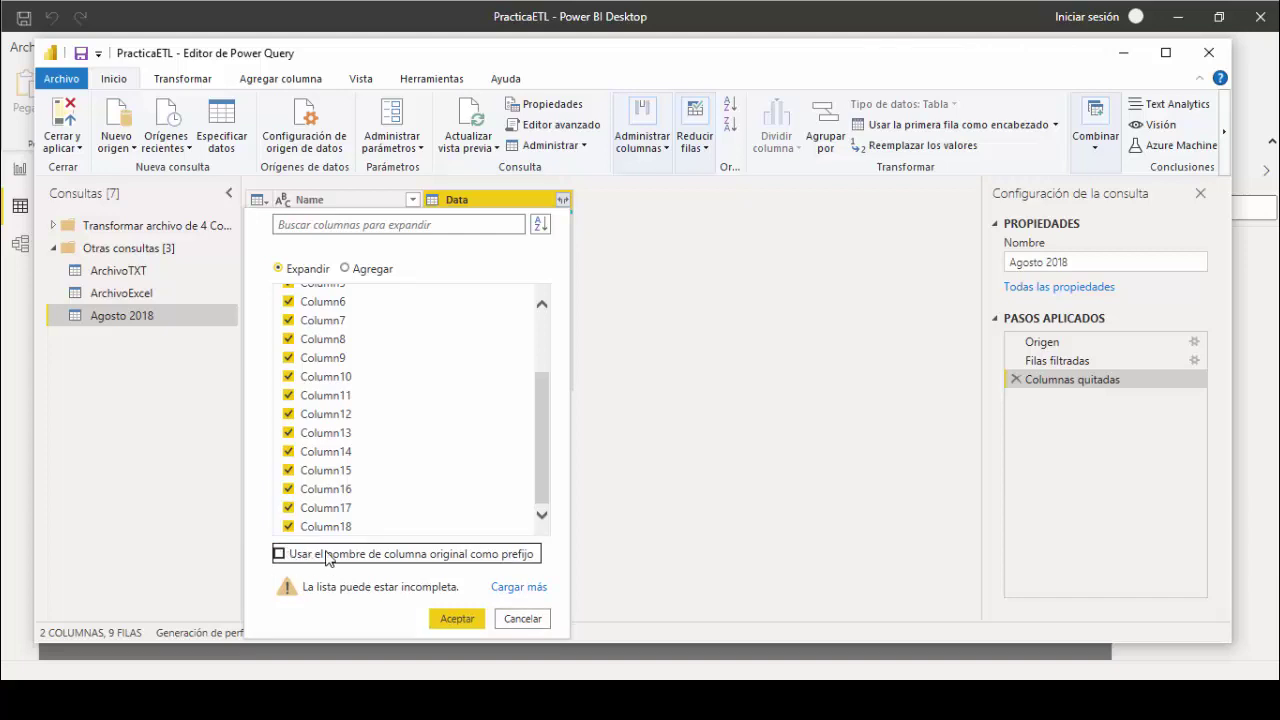
click(458, 618)
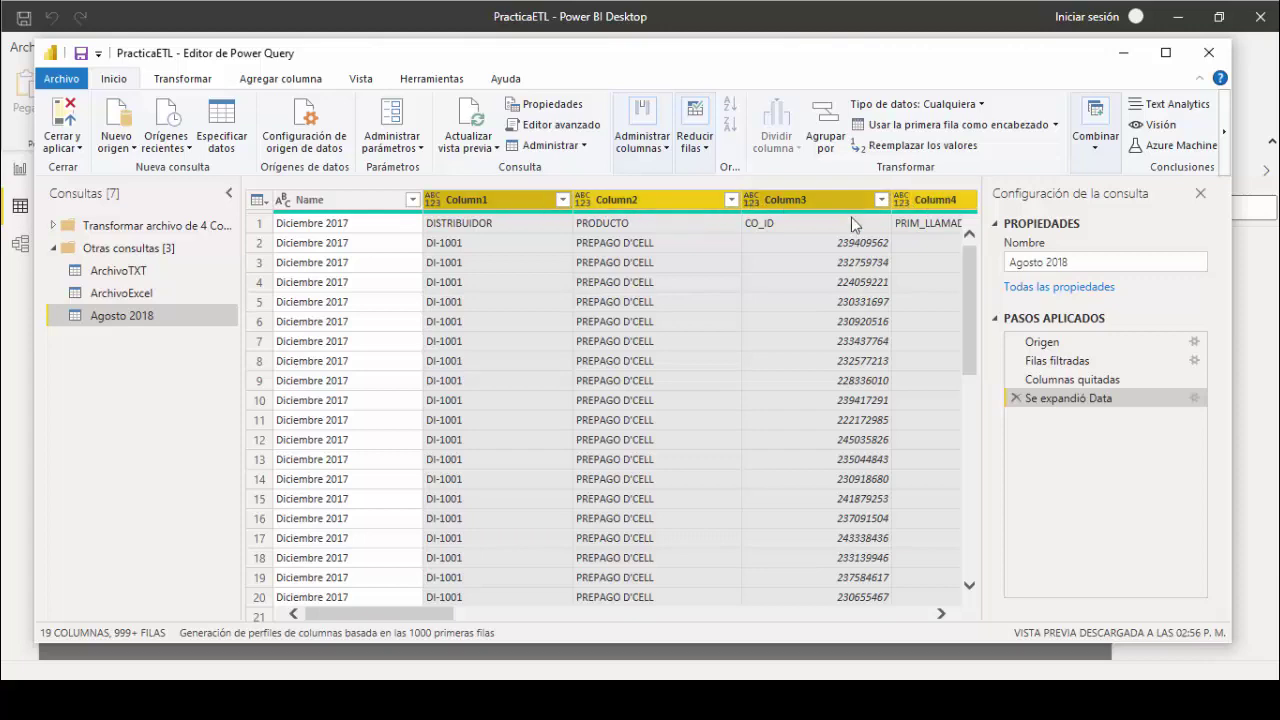
drag(445, 614, 412, 613)
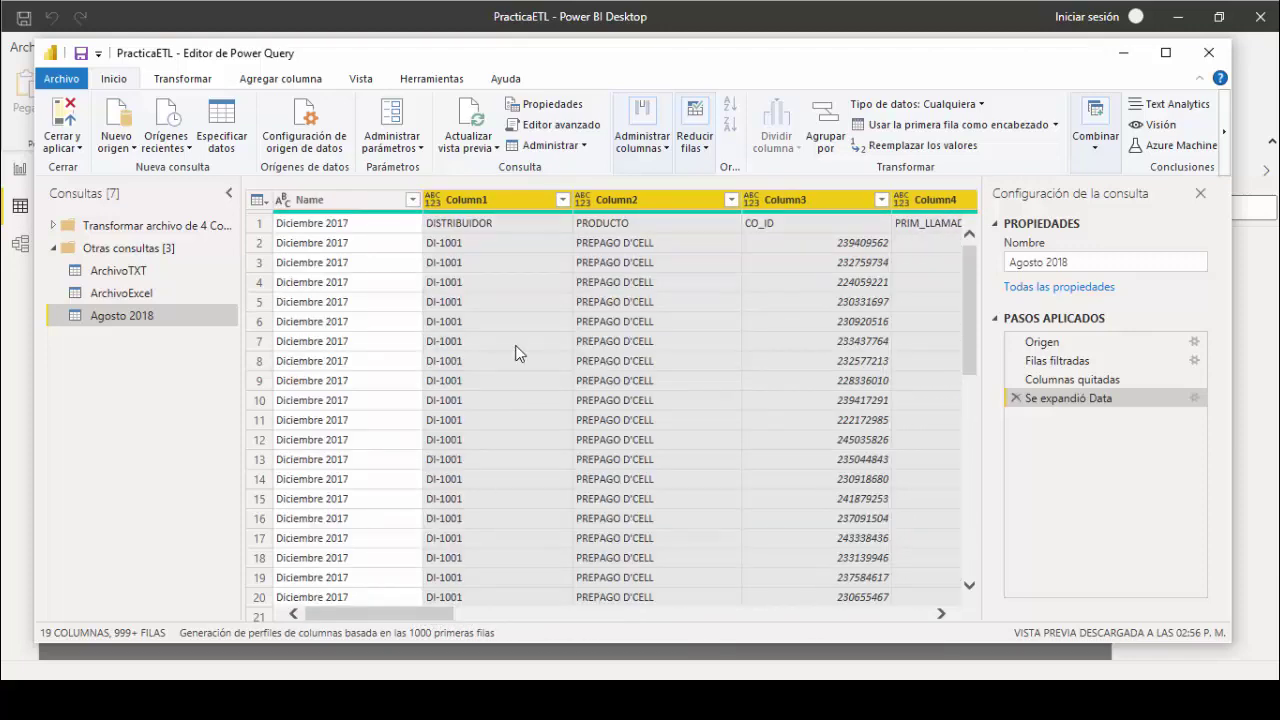
Step: Use the first row of the expanded table as headers and remove the resulting Diciembre 2017 column
click(466, 225)
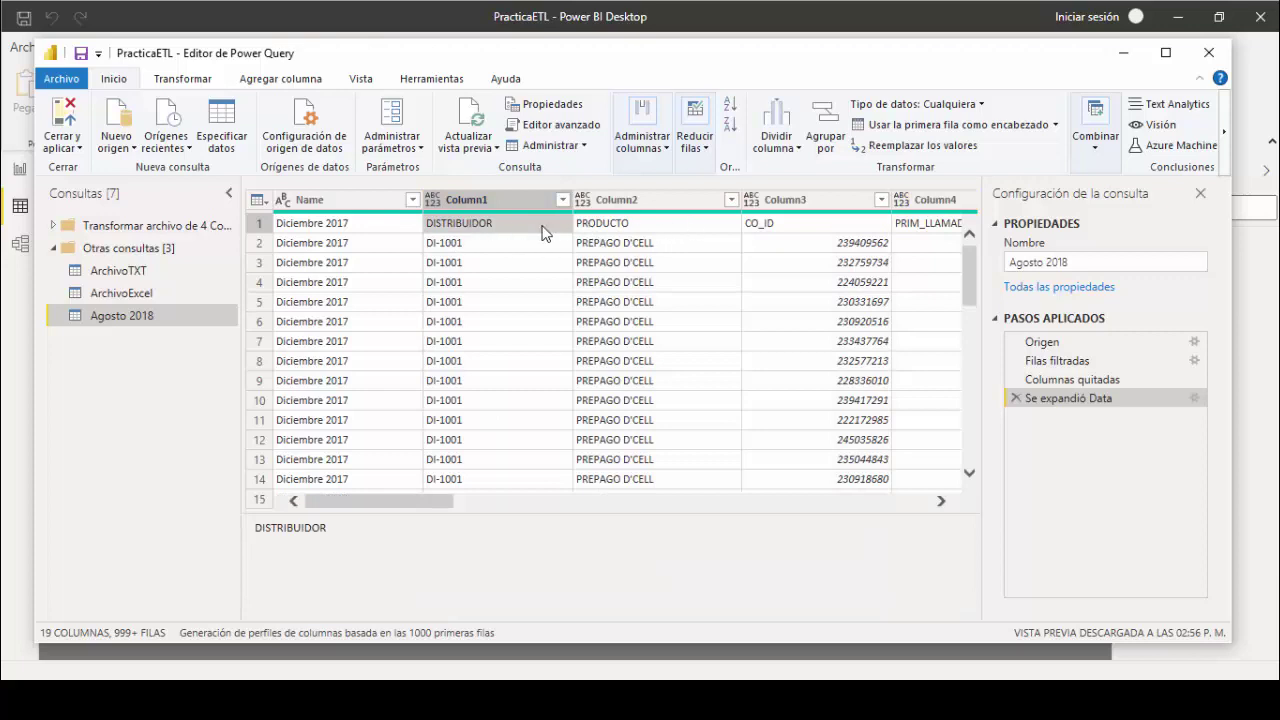
click(262, 223)
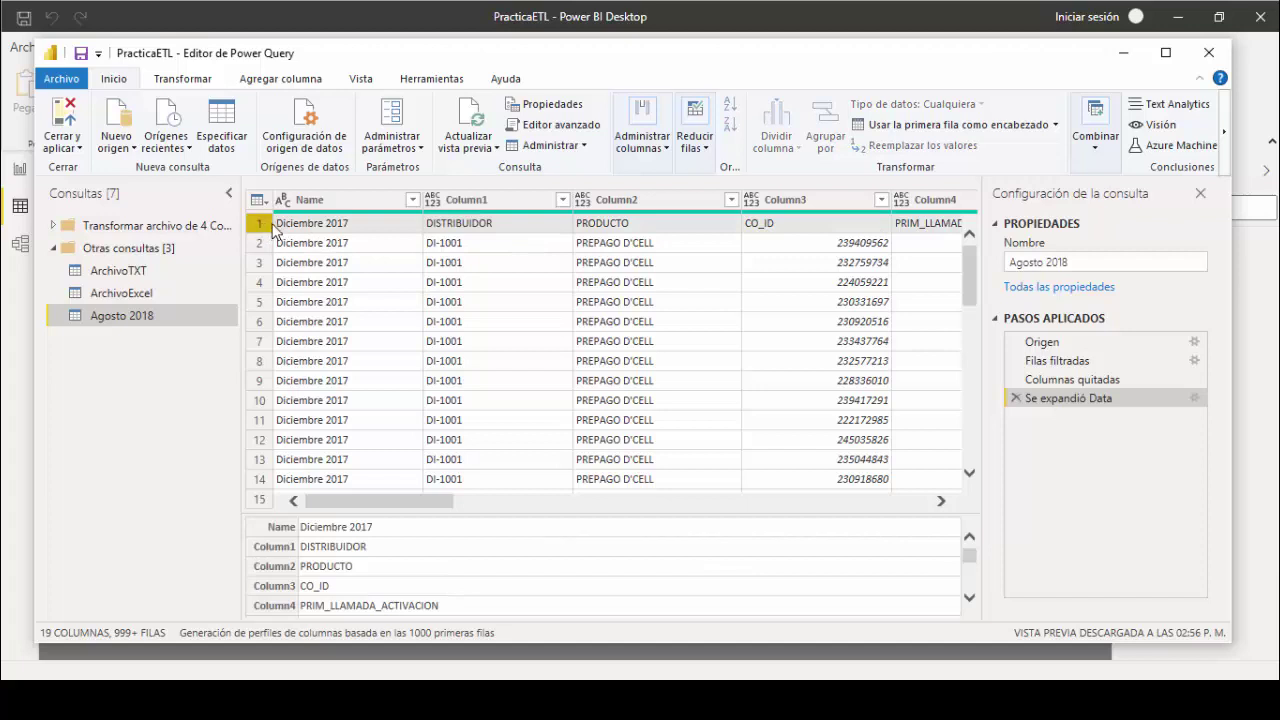
click(182, 78)
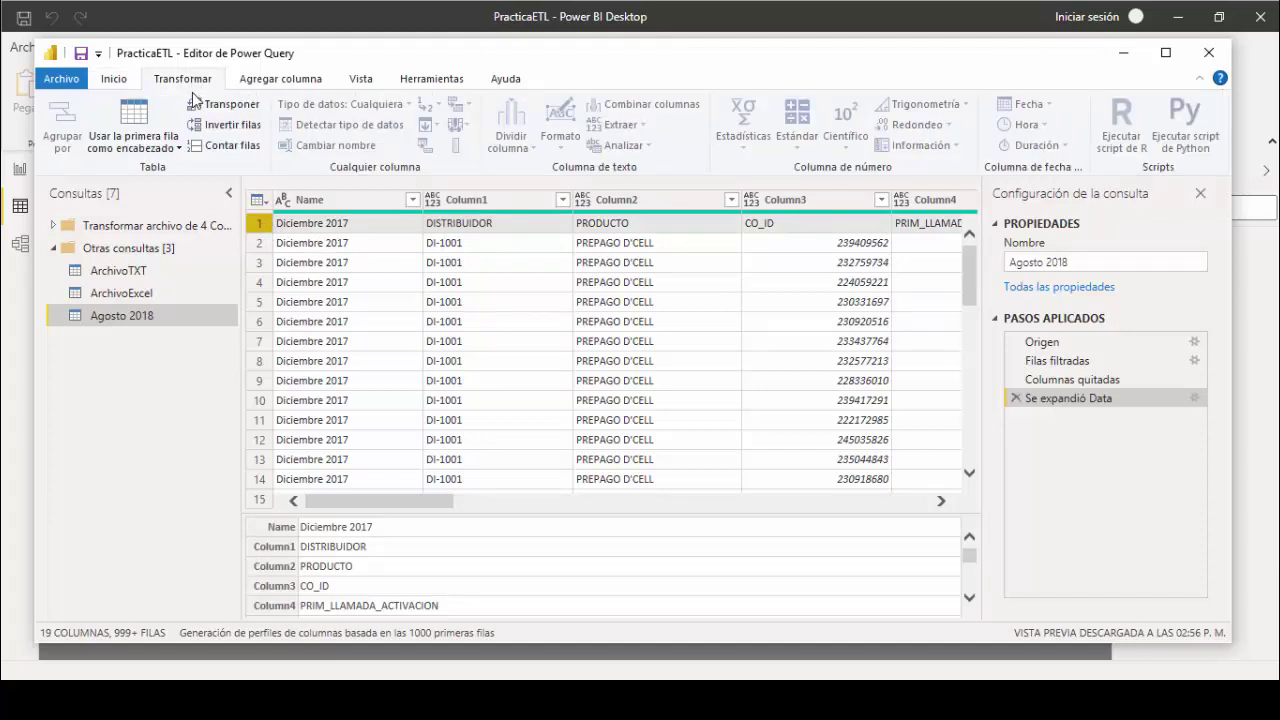
click(177, 150)
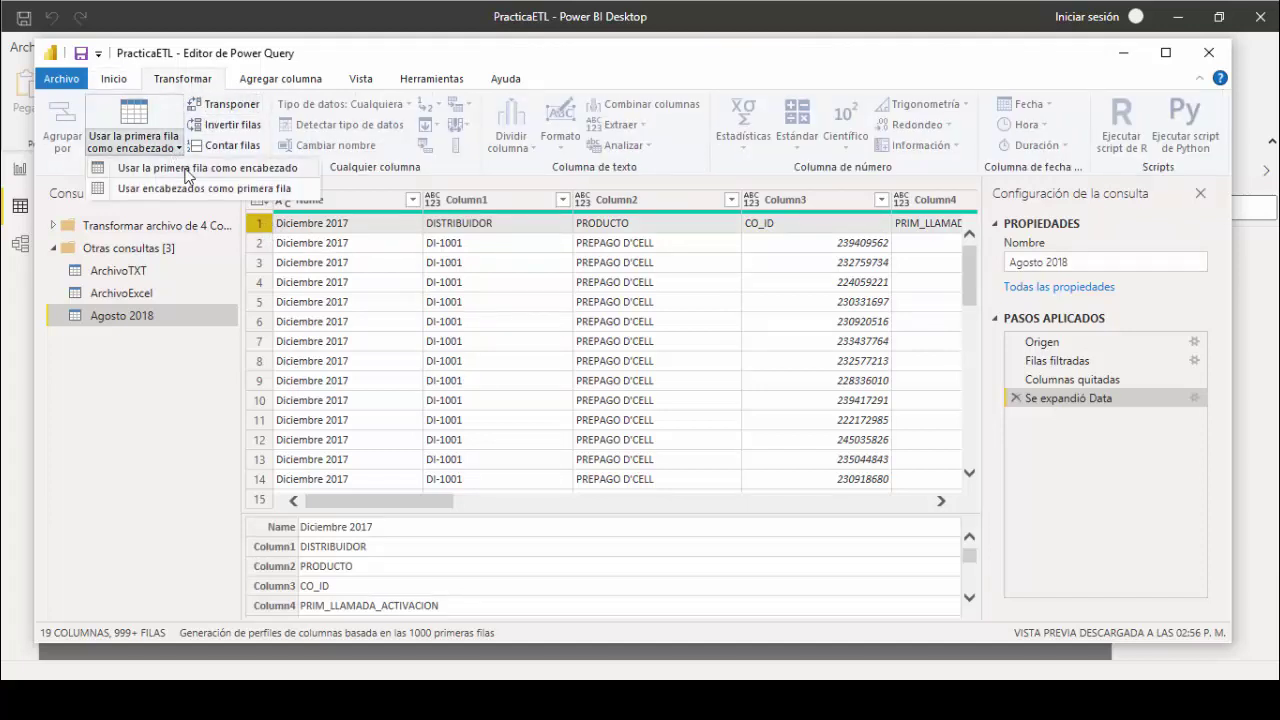
click(214, 170)
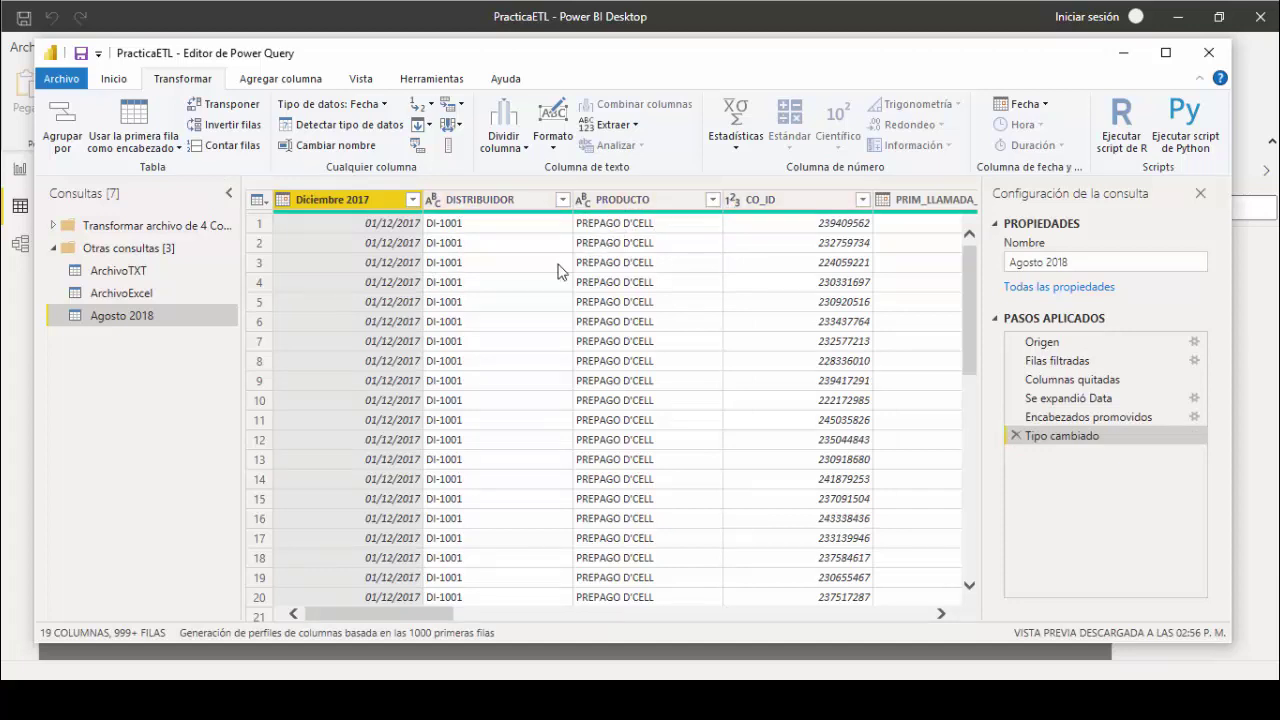
right_click(359, 199)
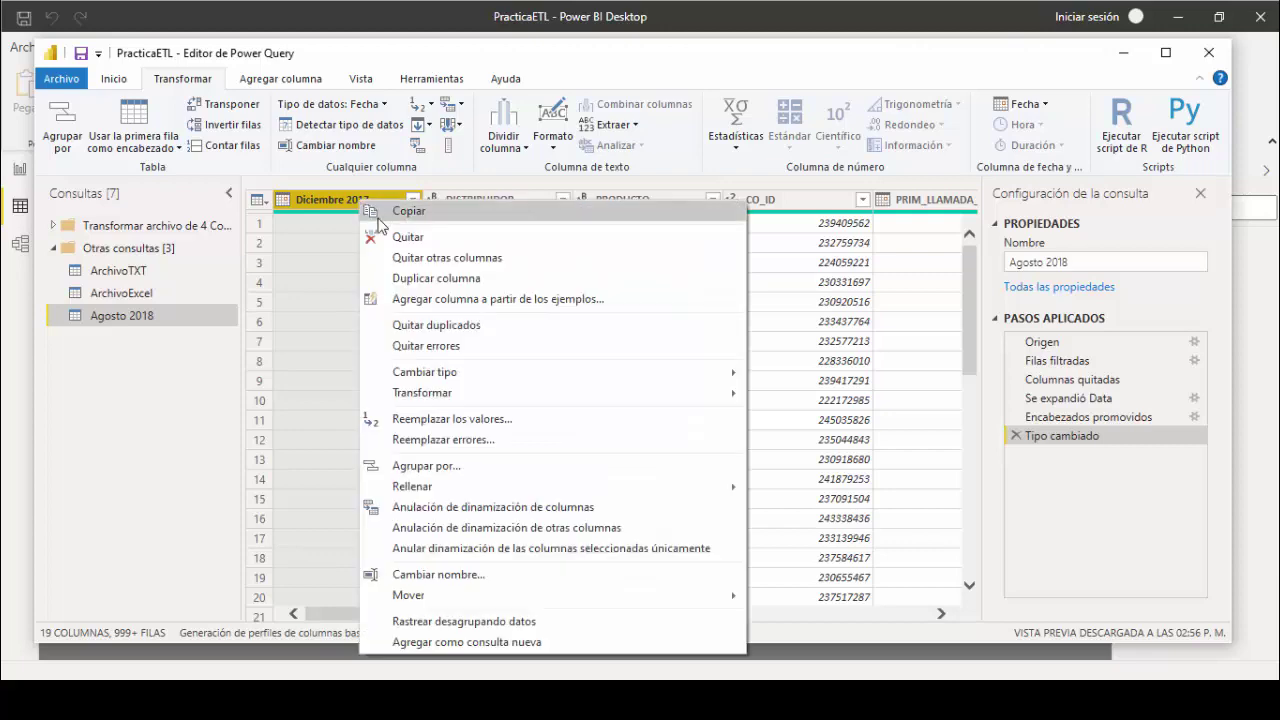
click(418, 245)
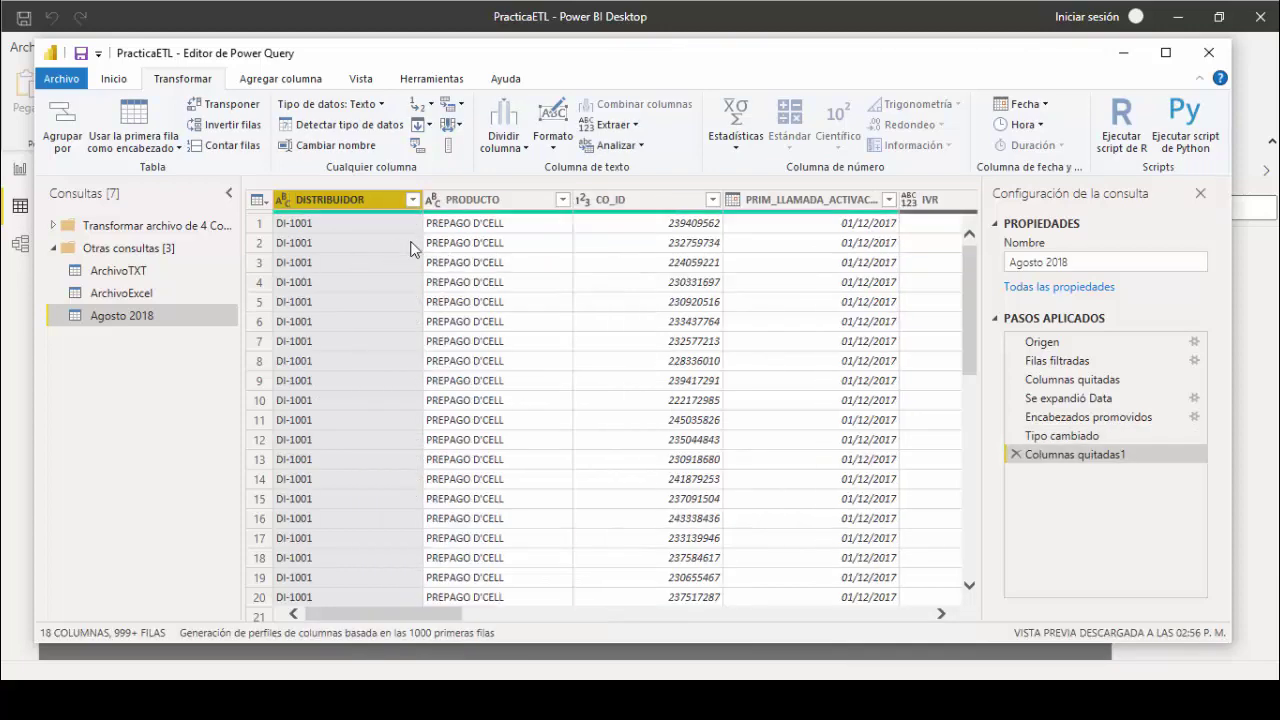
Step: Load the full value list of the DISTRIBUIDOR column and filter it to only the repeated DISTRIBUIDOR header rows
click(389, 226)
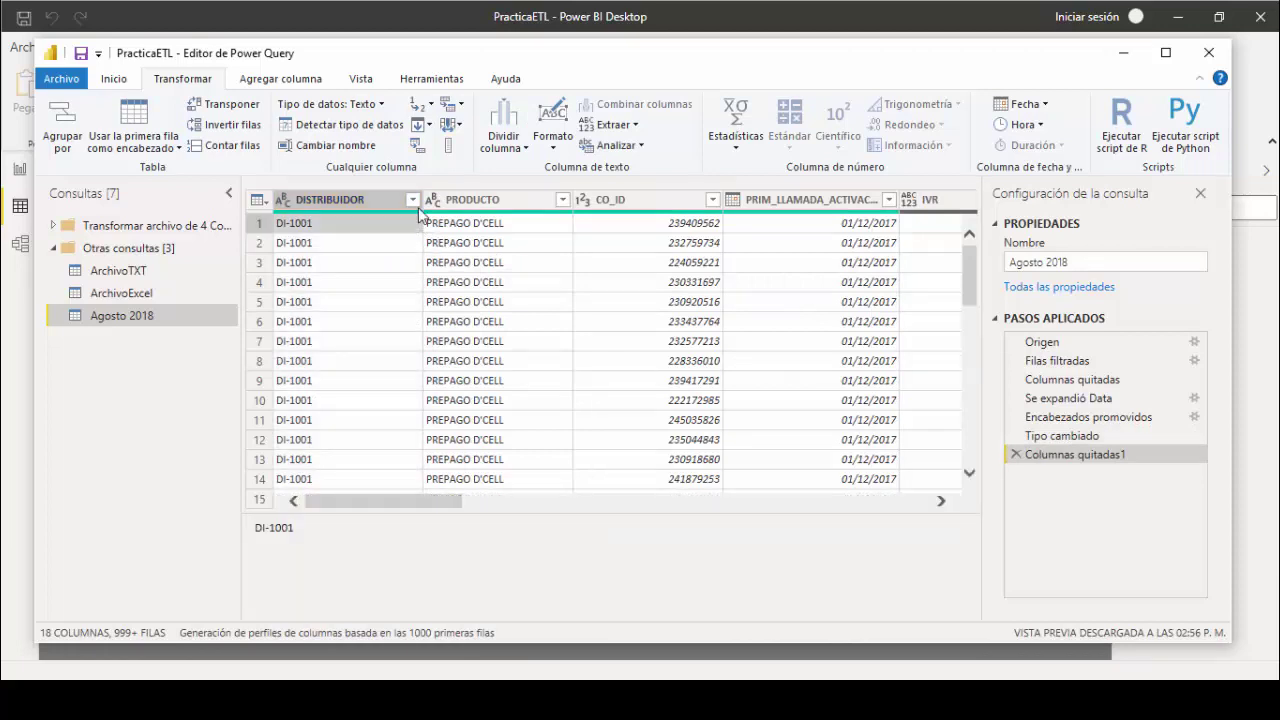
click(413, 202)
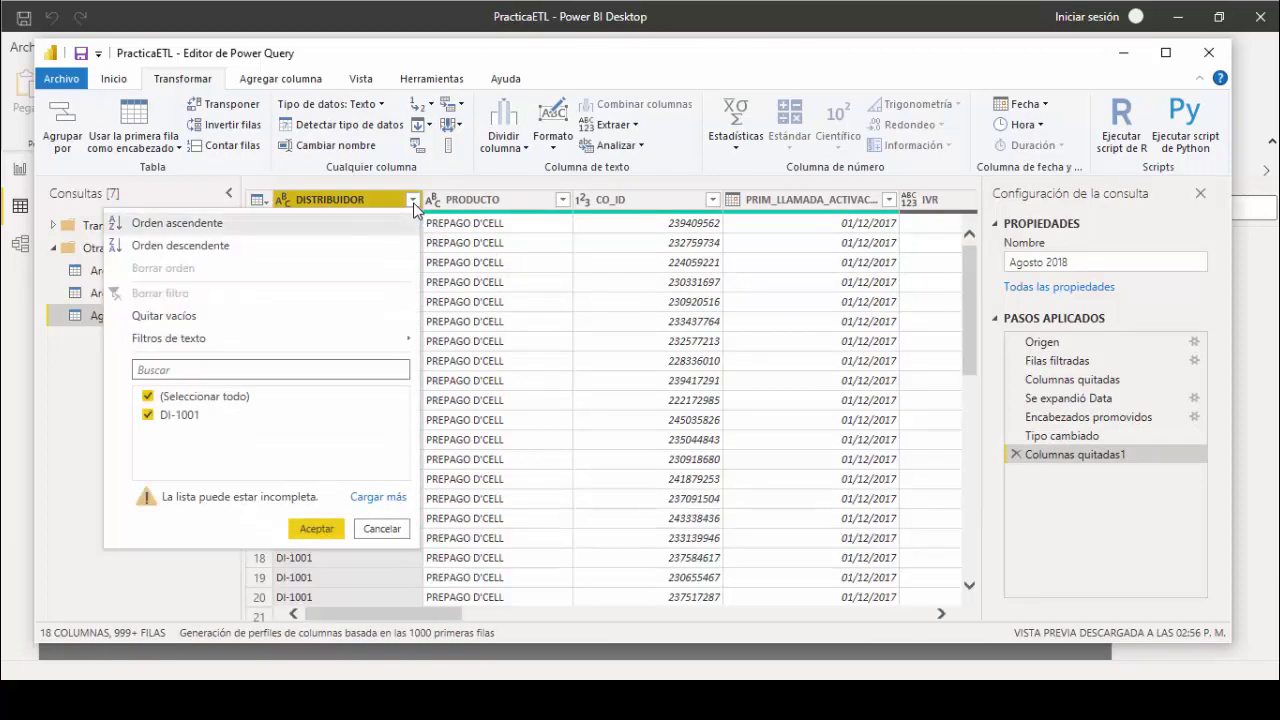
click(380, 497)
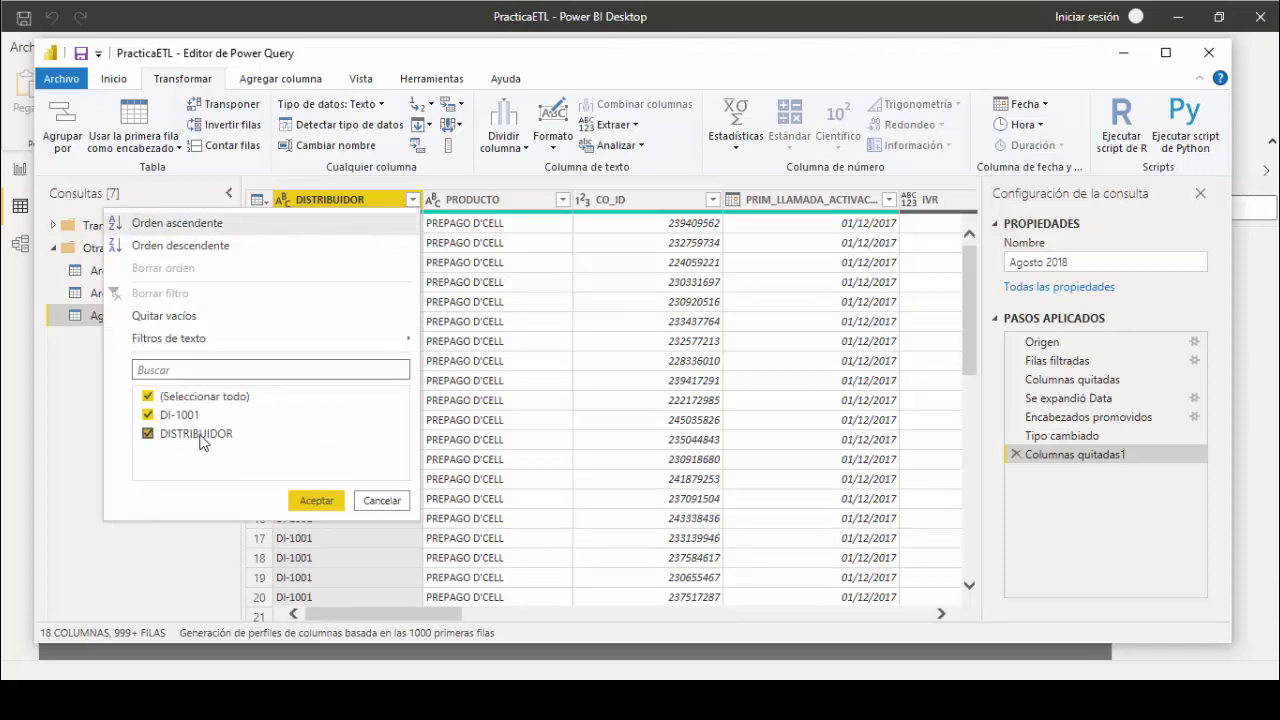
click(148, 414)
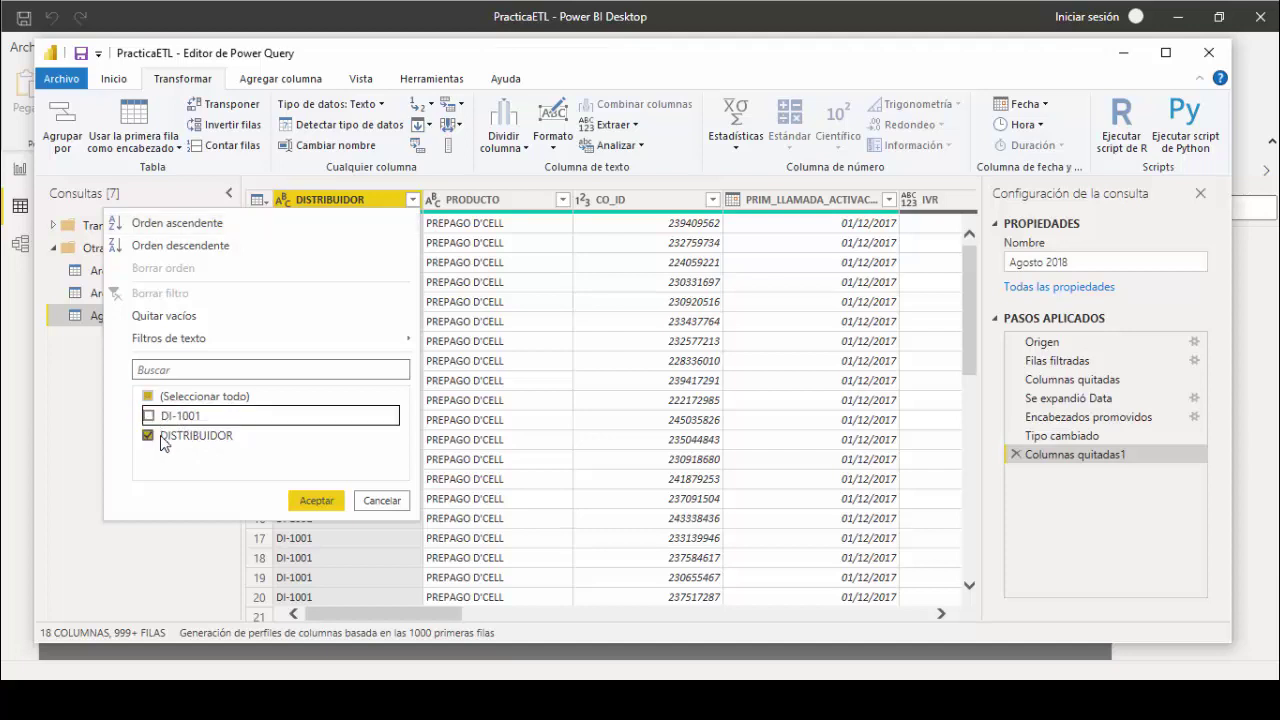
click(316, 500)
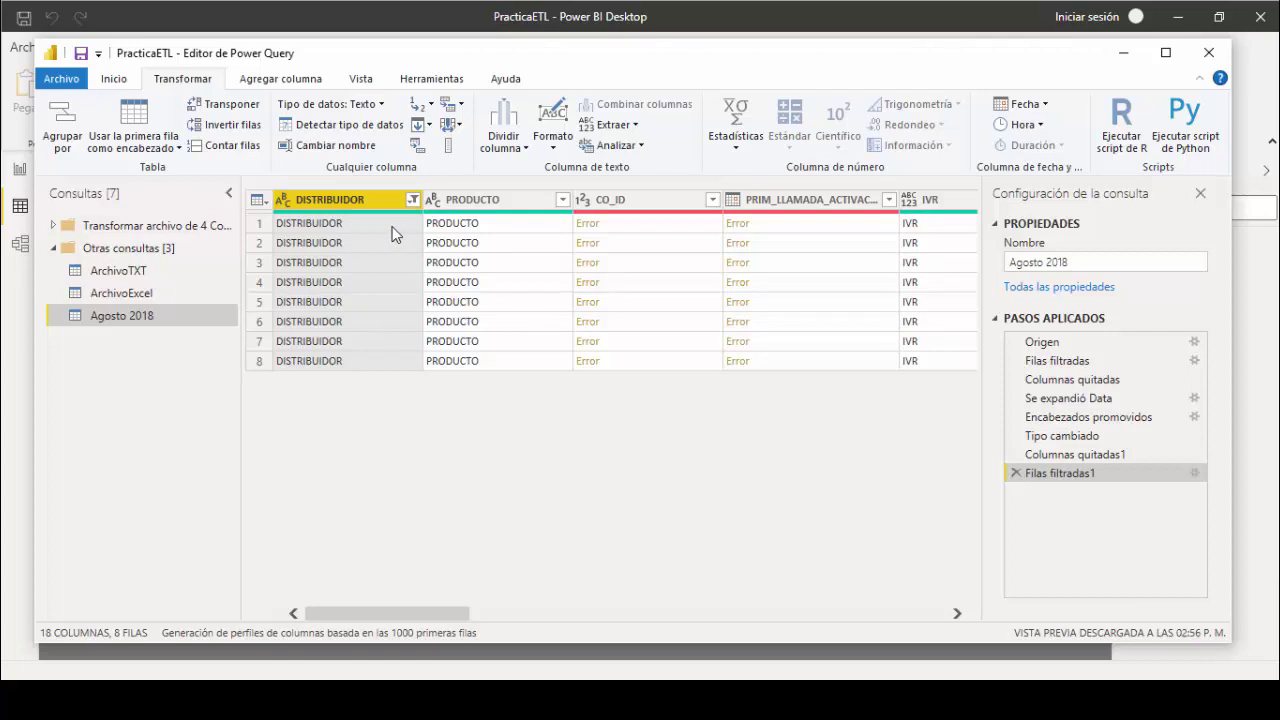
Step: Set the DISTRIBUIDOR column filter to keep DI-1001 and exclude the repeated DISTRIBUIDOR header rows
click(412, 200)
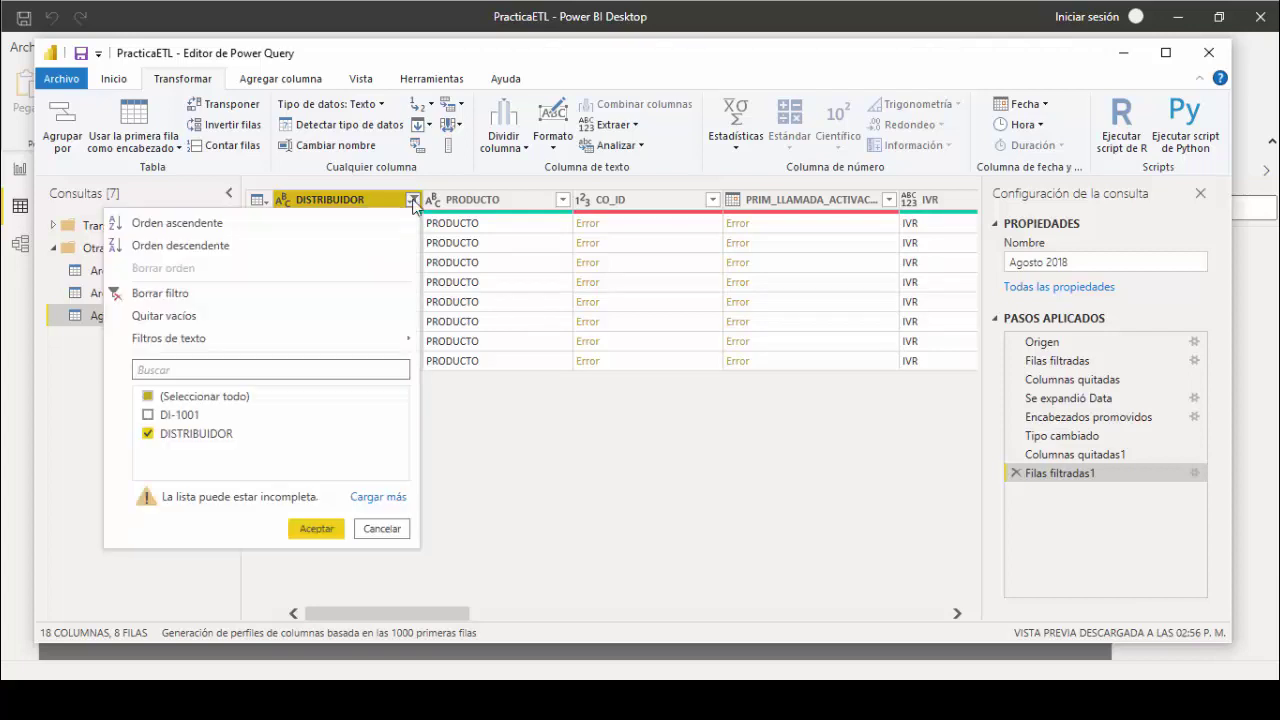
click(148, 414)
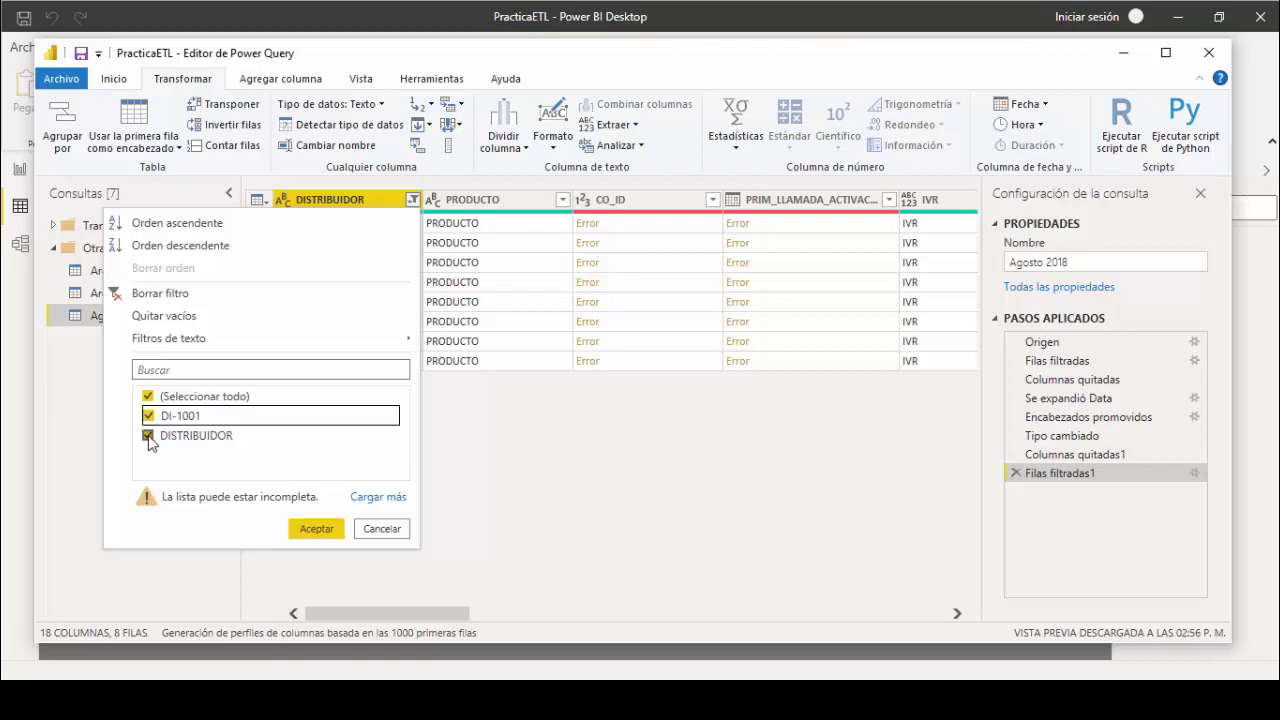
click(148, 436)
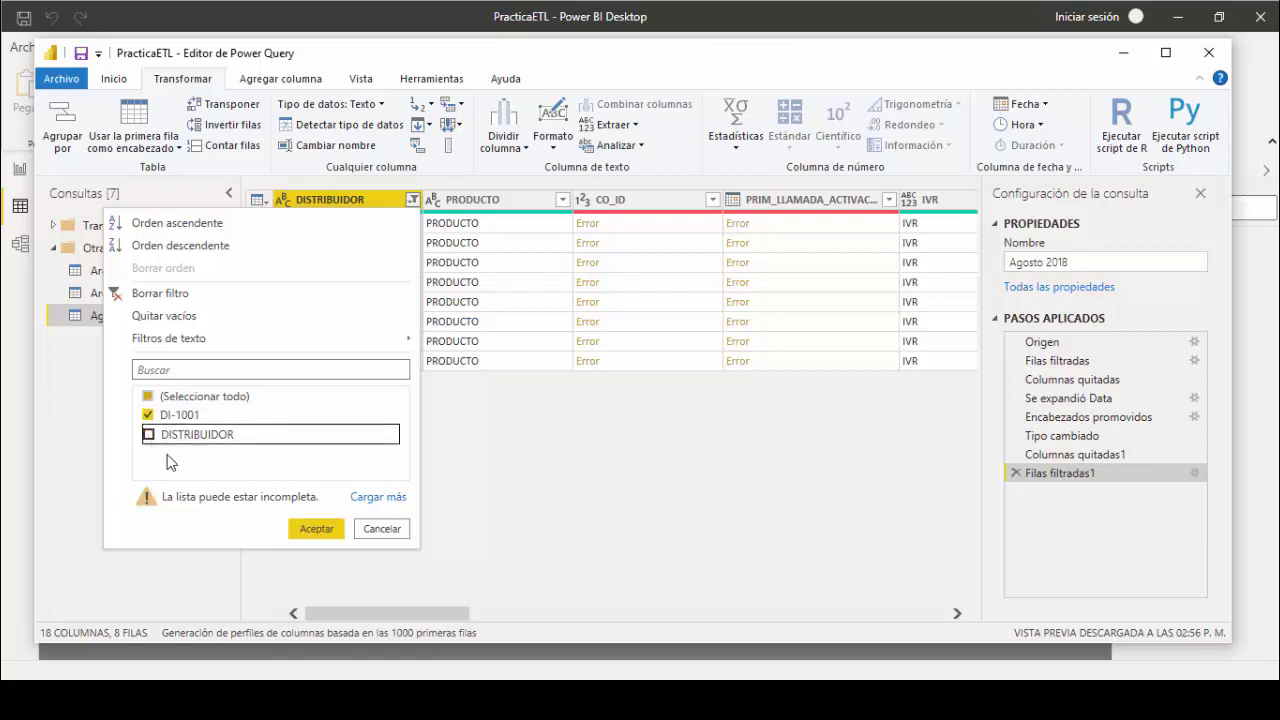
click(316, 529)
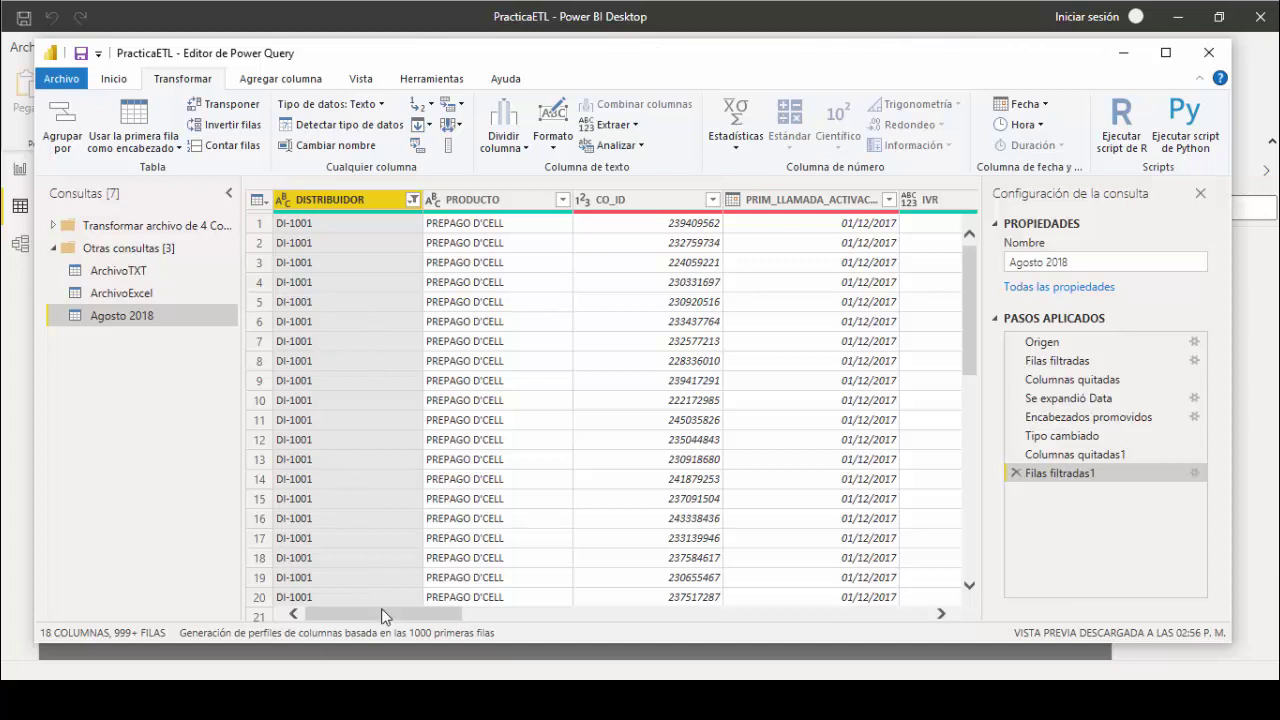
Step: Load the complete list of dates in the PRIM_LLAMADA_ACTIVACION column filter and review it down to the last date
drag(381, 614, 429, 613)
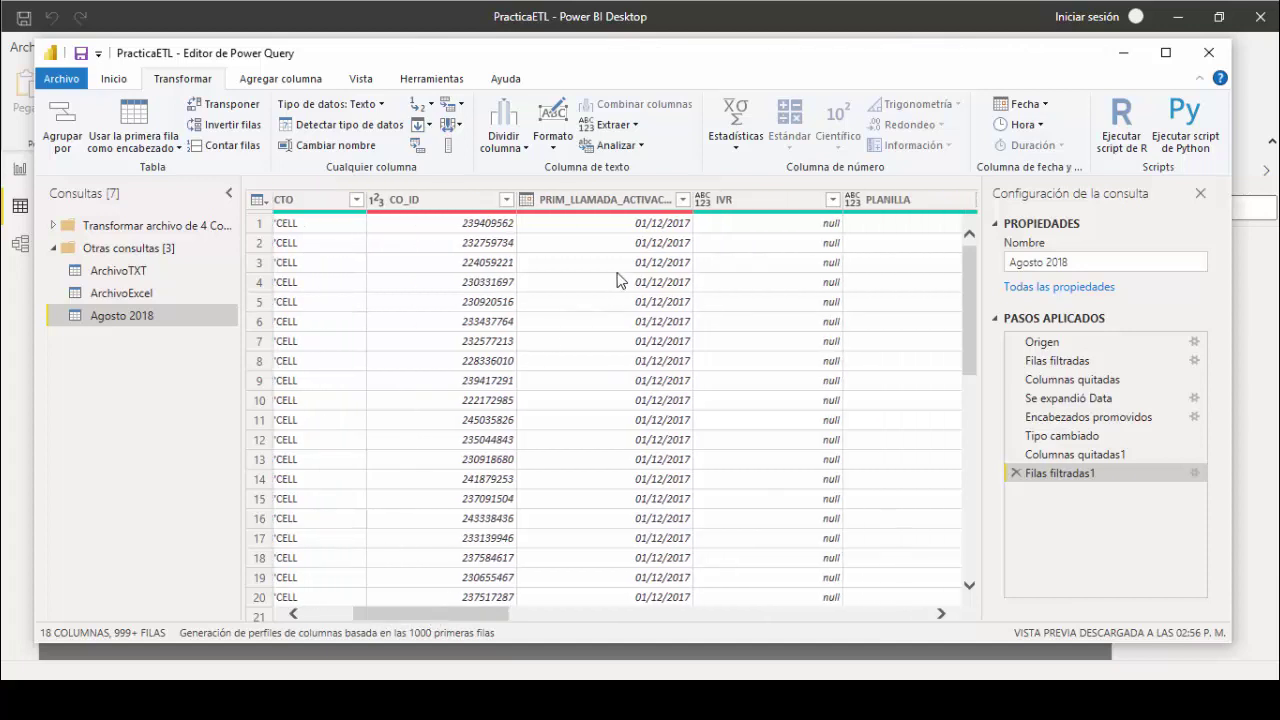
click(683, 199)
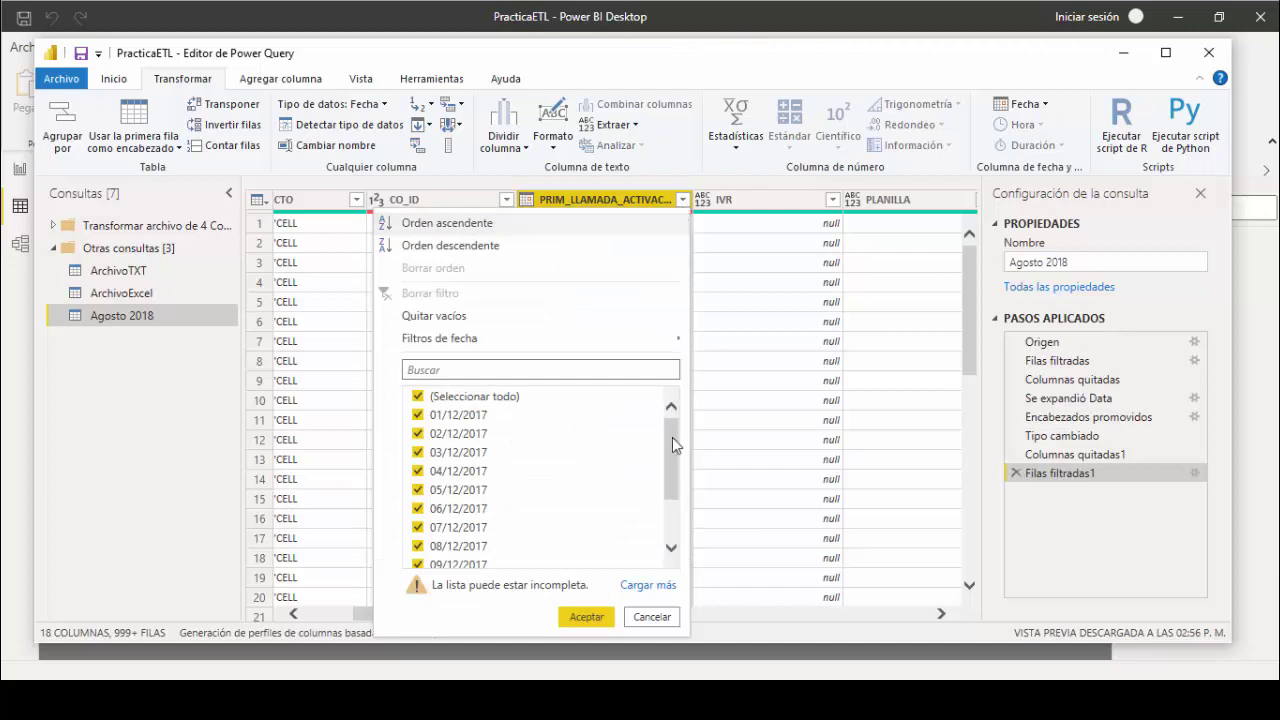
click(648, 585)
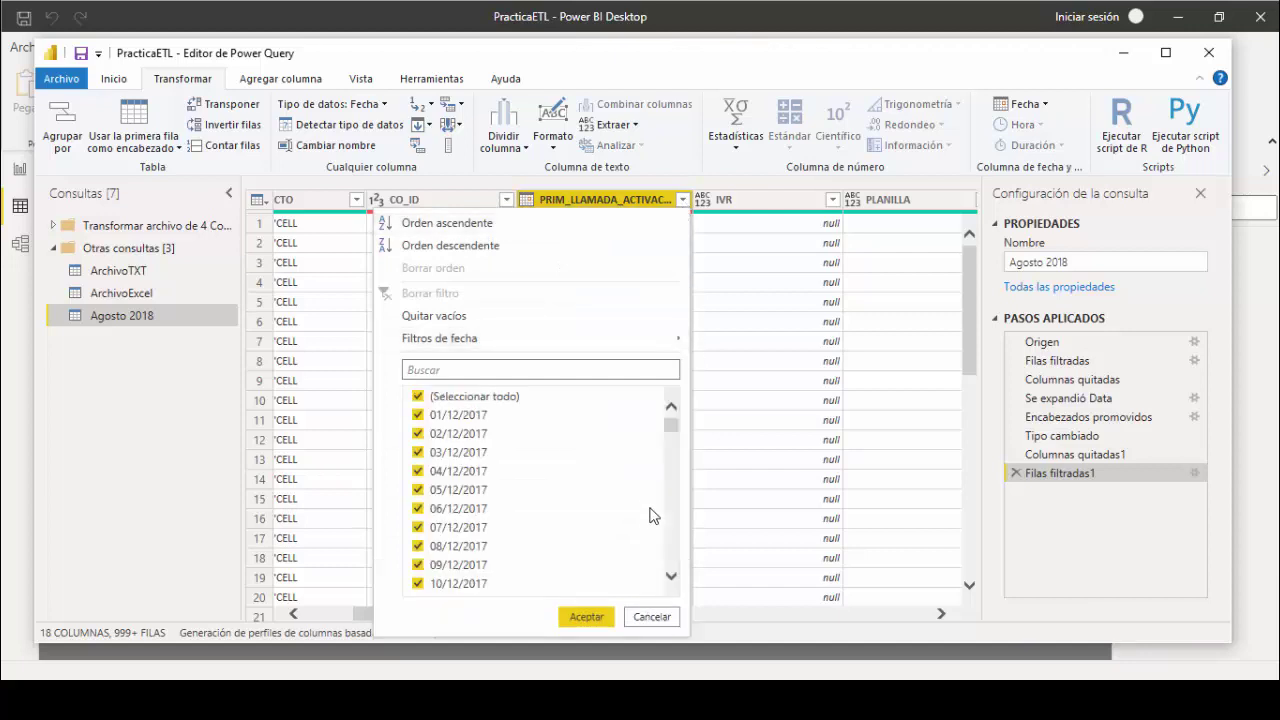
drag(671, 428, 672, 562)
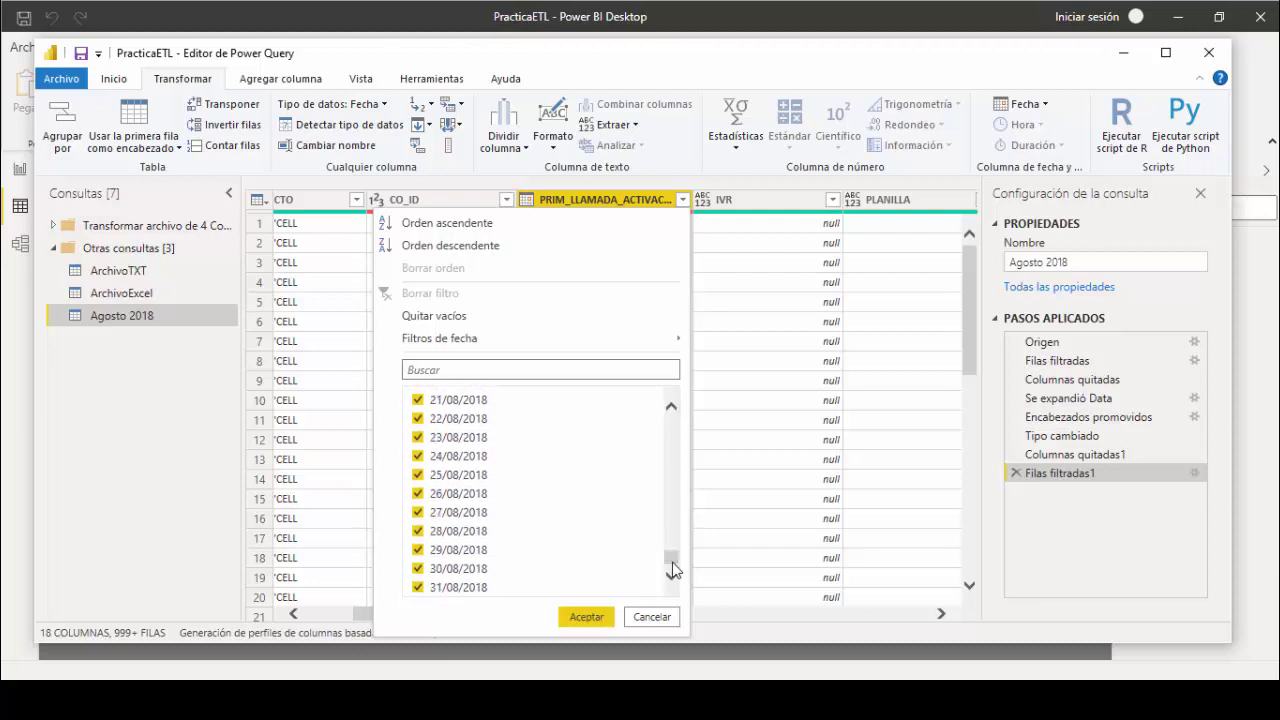
click(581, 614)
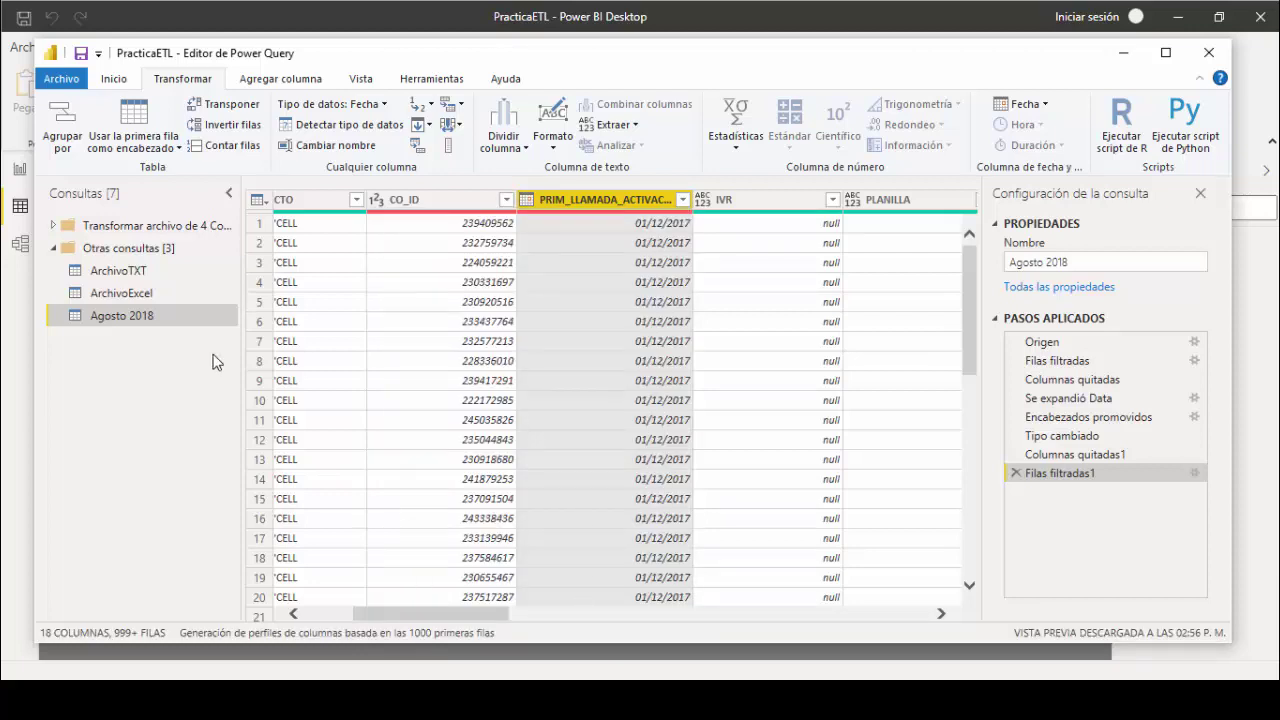
Step: Rename the Agosto 2018 query as ArchivoExcel_Hojas
right_click(127, 323)
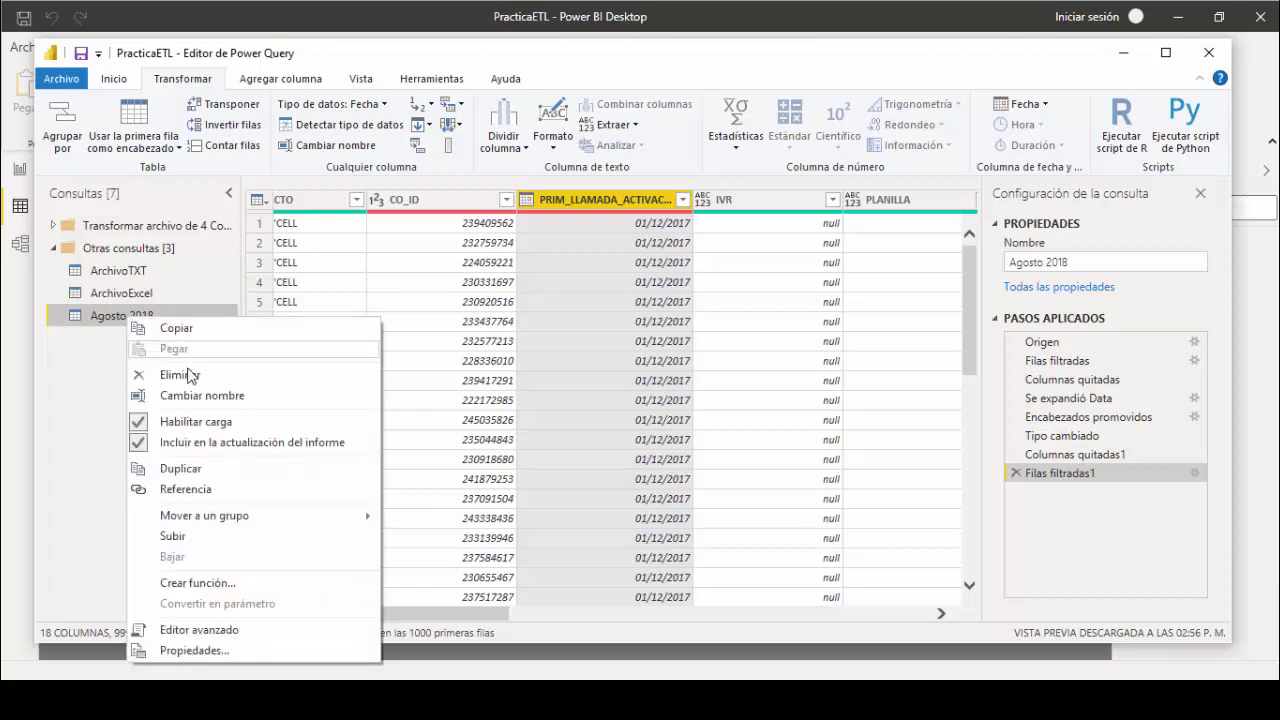
click(204, 396)
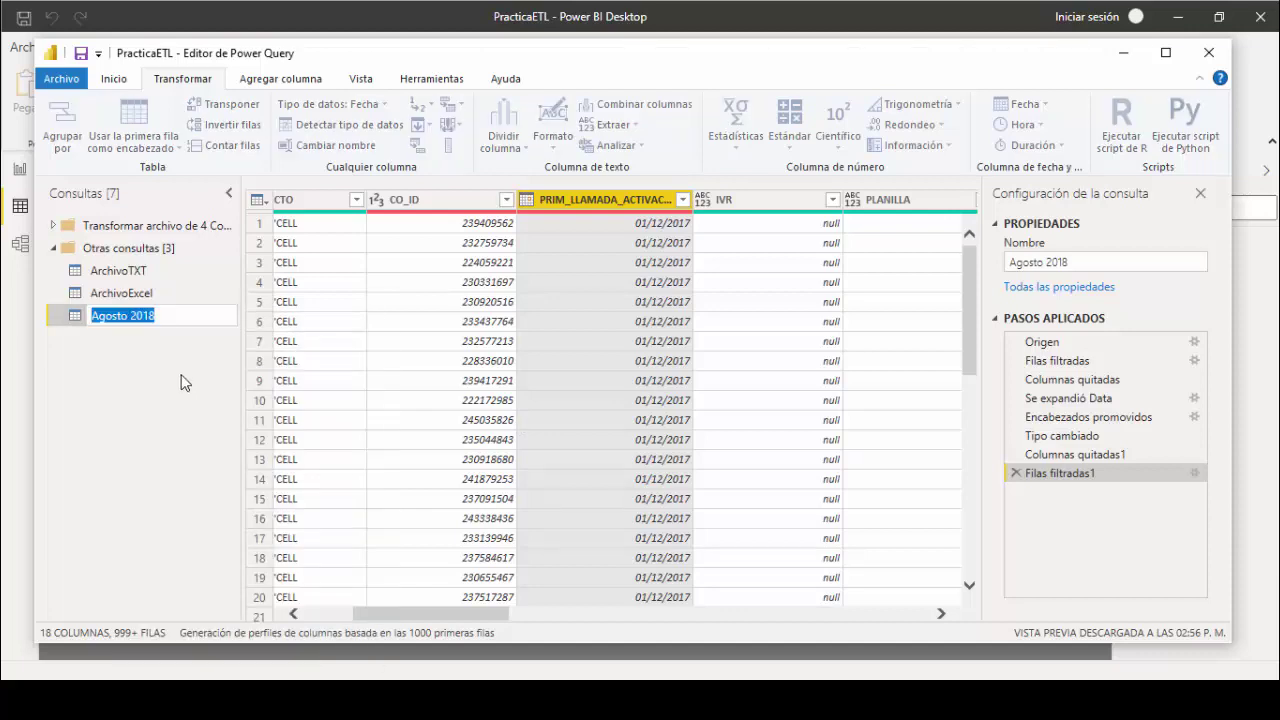
text(Ar)
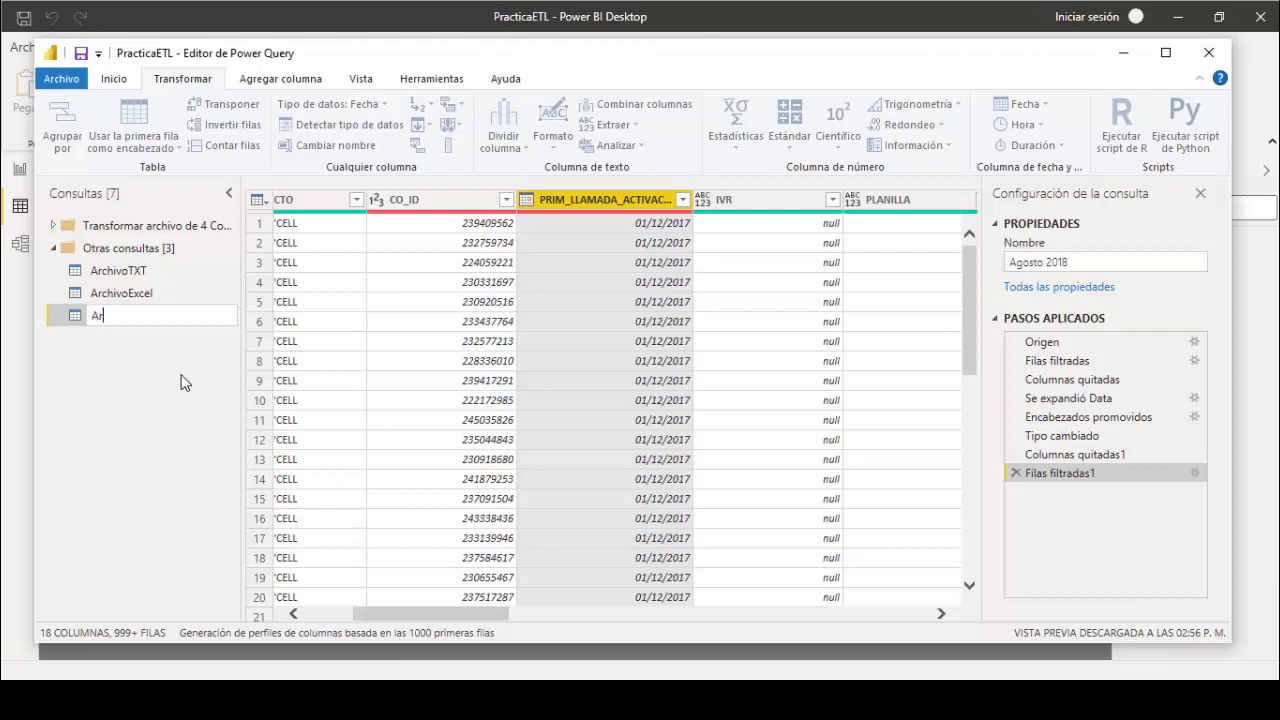
text(chivoExcel_Hojas)
key(Return)
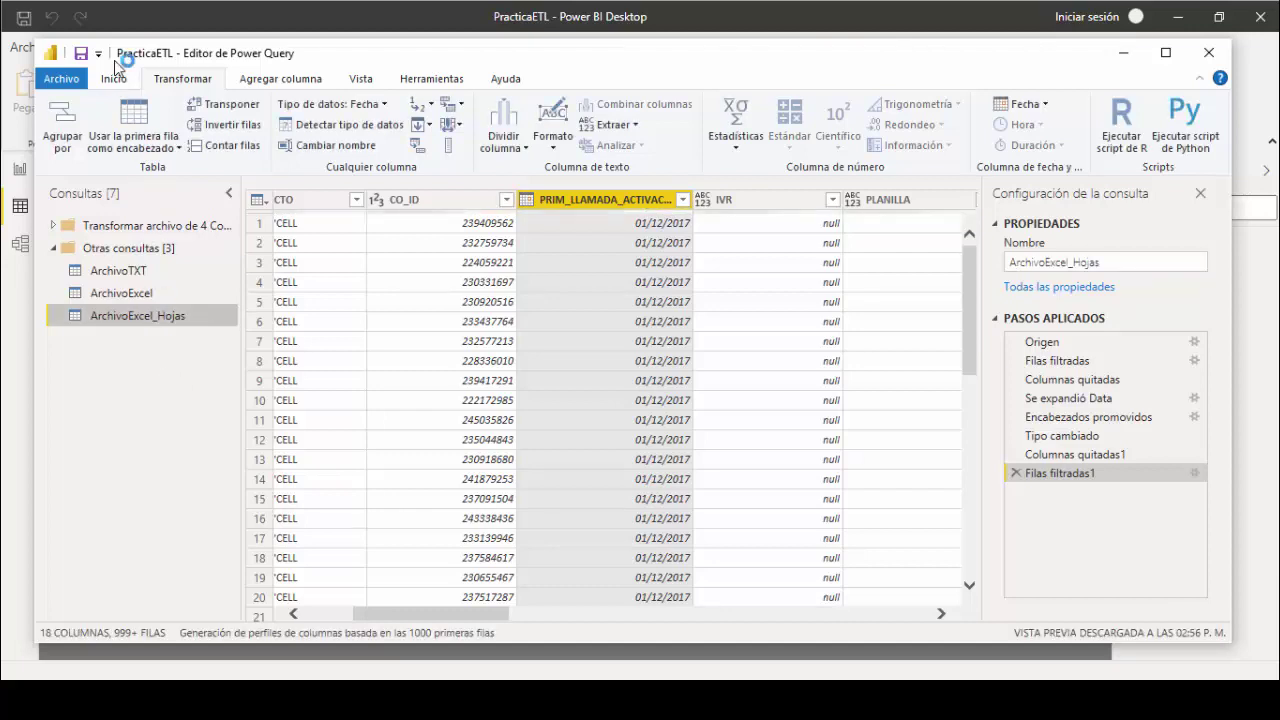
Step: Close the query editor applying the changes, and display the ArchivoExcel_Hojas table in the report's data view
click(114, 80)
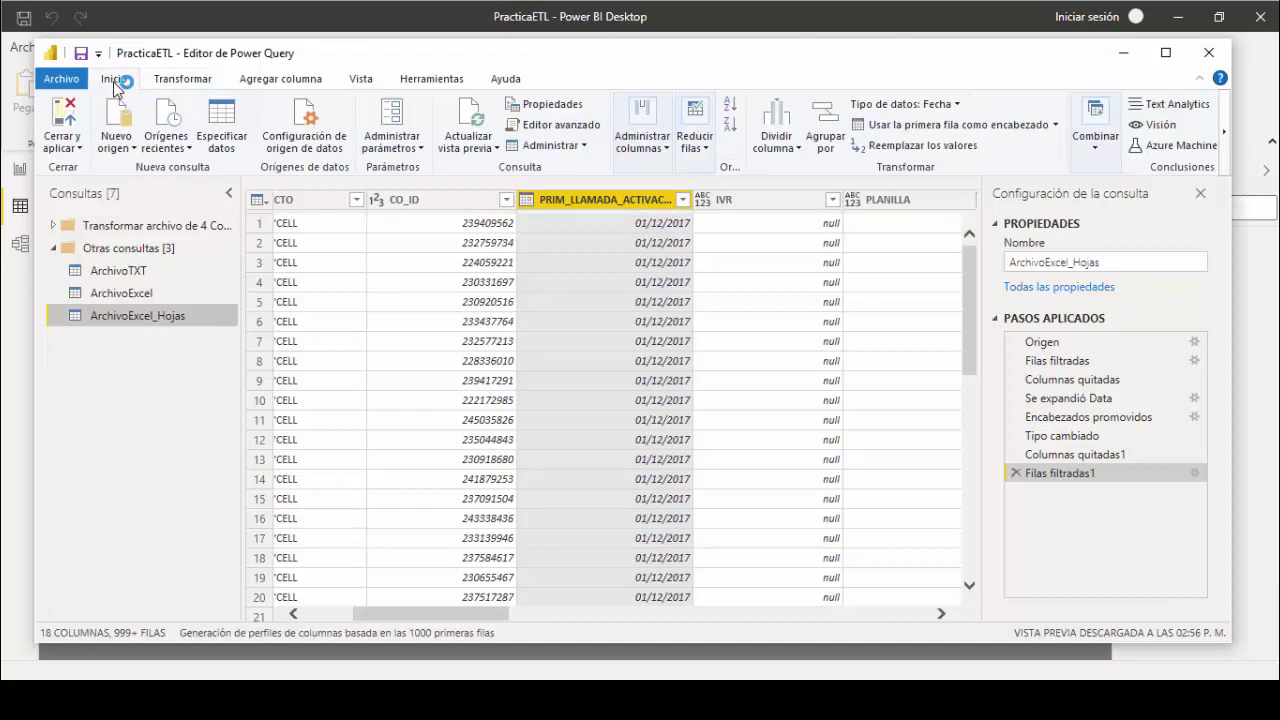
click(80, 148)
click(112, 168)
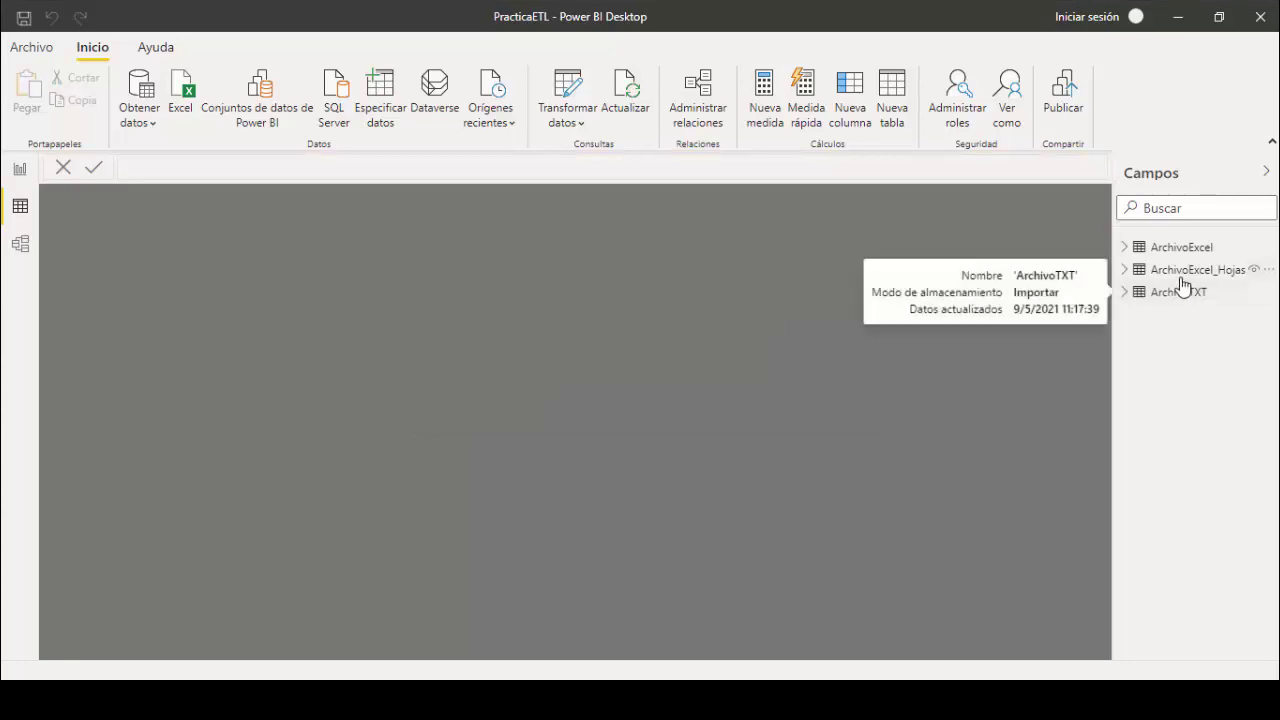
click(1181, 276)
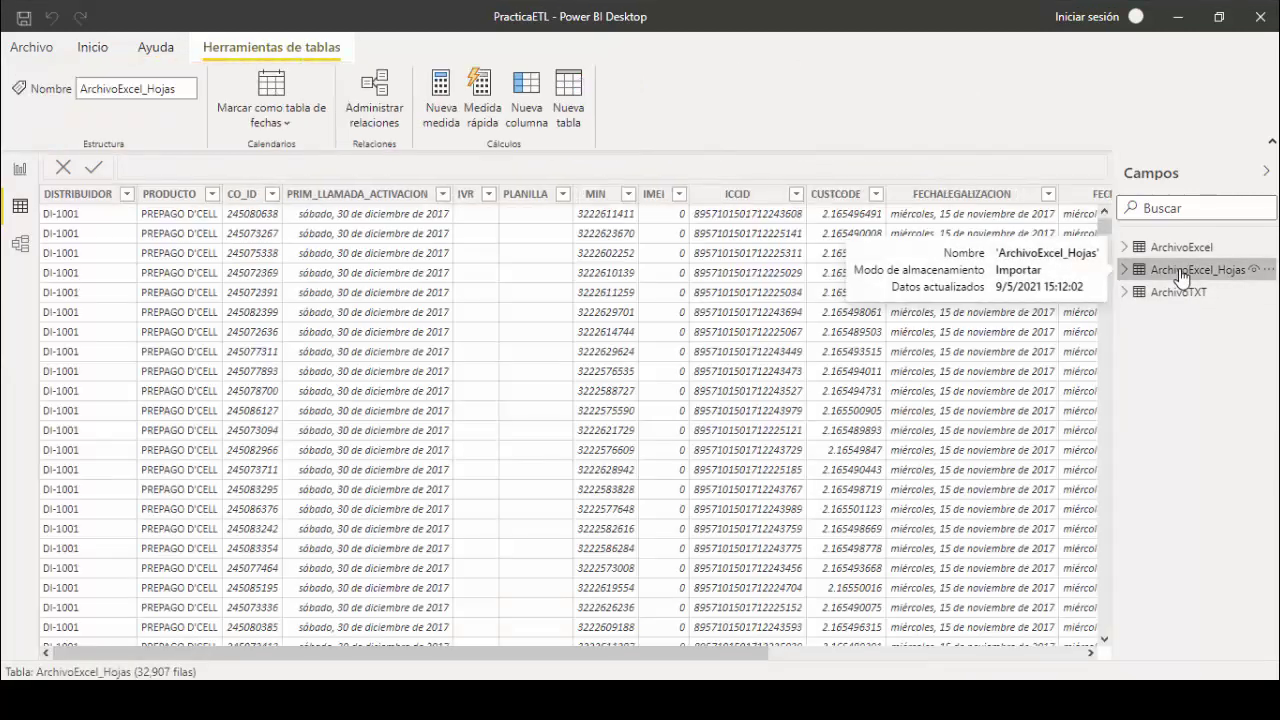